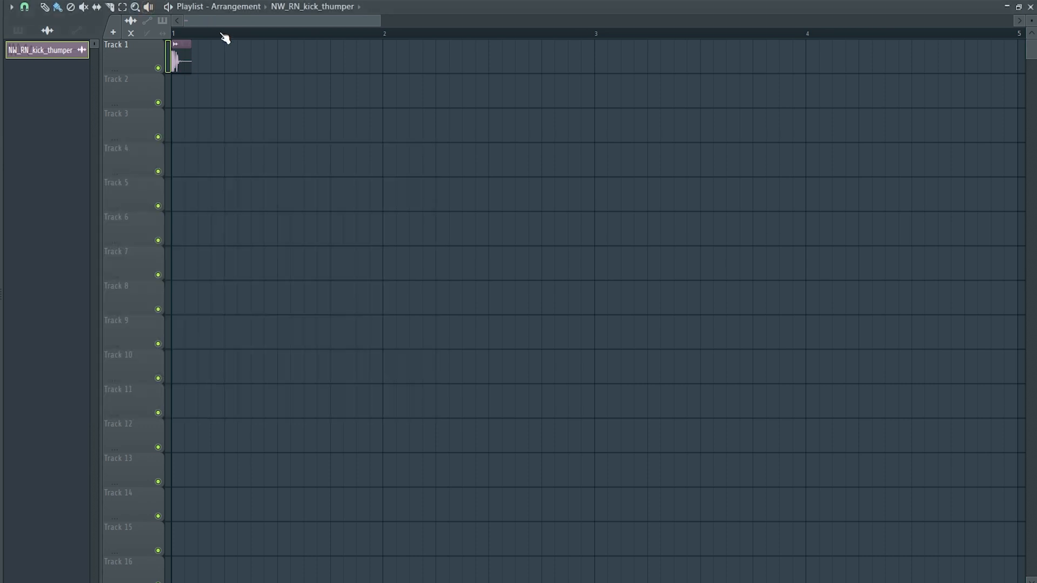
- Duplicate the kick clip on Track 1 once per beat to fill bars 1 to 4 with 16 kicks
key(ctrl+b)
key(ctrl+b)
key(ctrl+b)
key(ctrl+b)
key(ctrl+b)
key(ctrl+b)
key(ctrl+b)
key(ctrl+b)
key(ctrl+b)
key(ctrl+b)
key(ctrl+b)
key(ctrl+b)
key(ctrl+b)
key(ctrl+b)
key(ctrl+b)
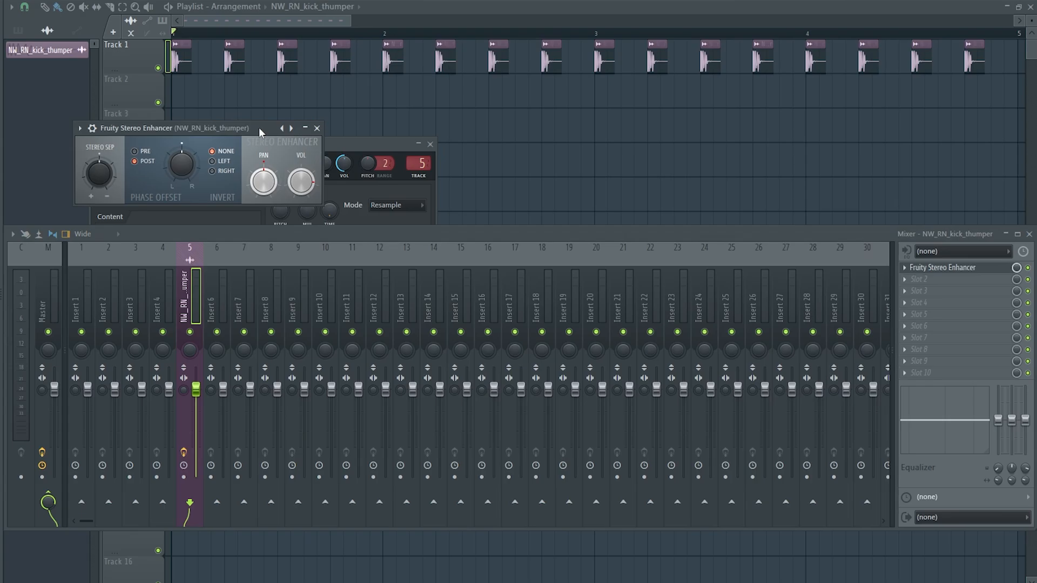
- Add Fruity parametric EQ 2 after the Stereo Enhancer on the kick's mixer track, lowering band 7 and slightly lowering band 1 during playback
drag(259, 128, 518, 158)
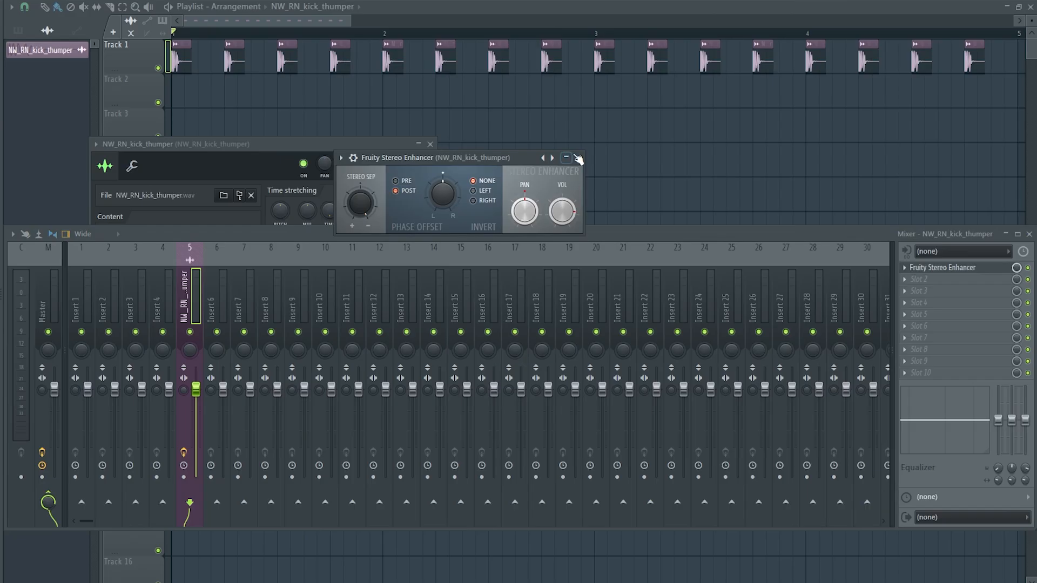
click(577, 158)
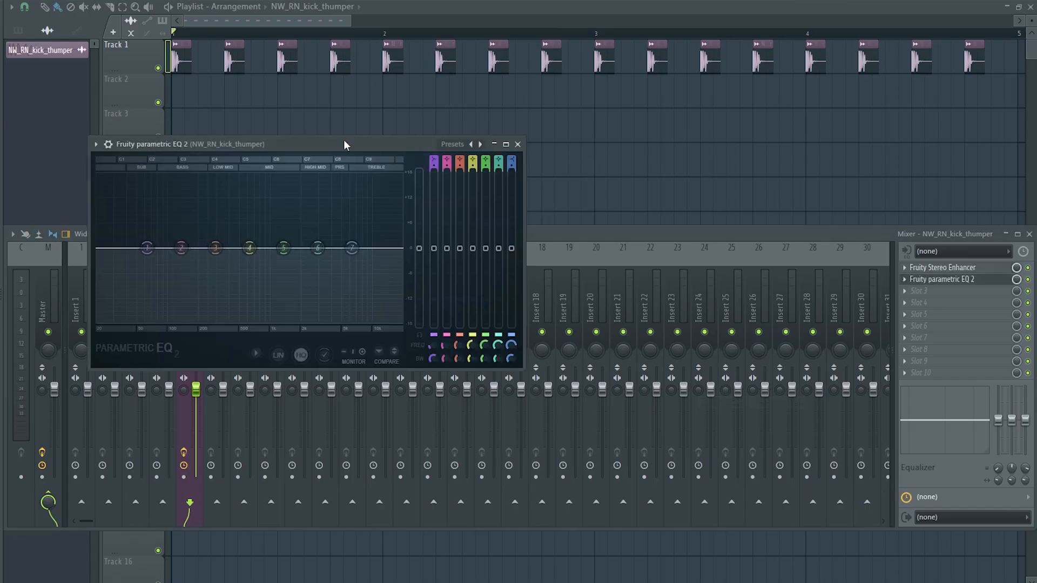
drag(343, 145, 457, 159)
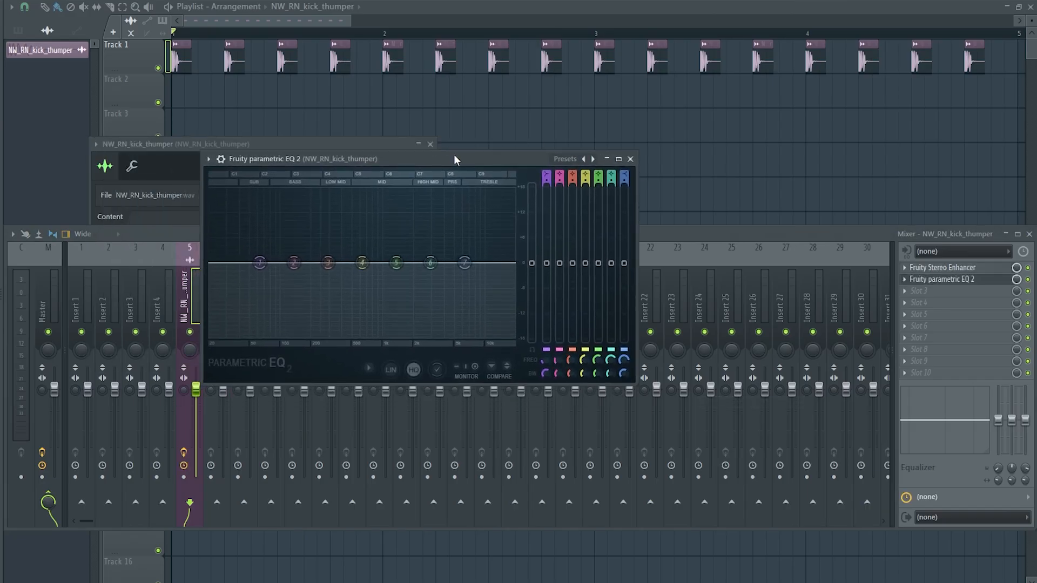
key(space)
drag(467, 270, 427, 322)
drag(261, 264, 263, 270)
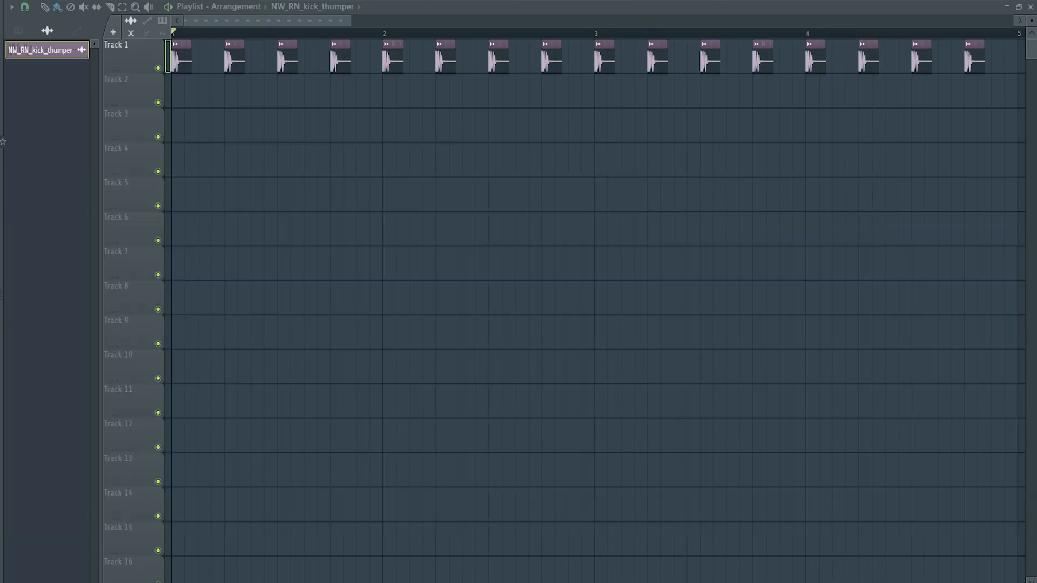
- Place the NW_RN_snare_ballad sample on Track 2 at beat 2 of bar 1 and lower its volume while previewing playback
drag(1, 141, 227, 93)
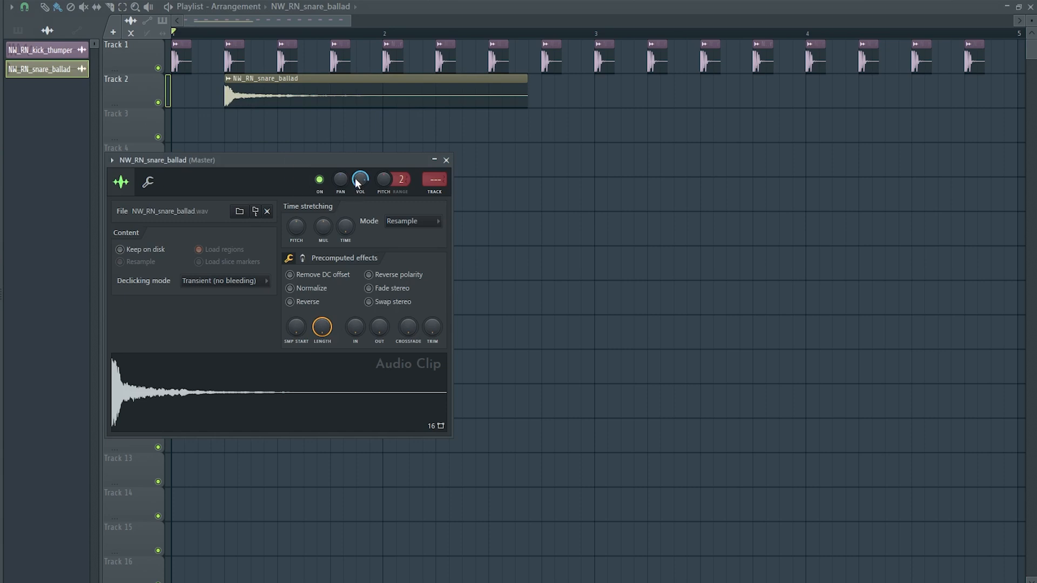
key(space)
key(space)
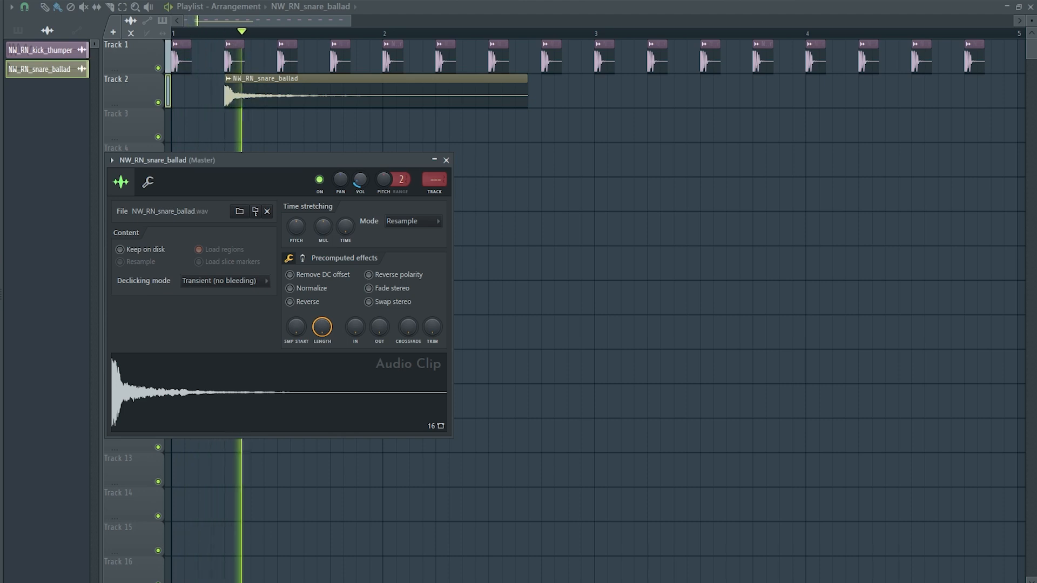
key(space)
click(446, 160)
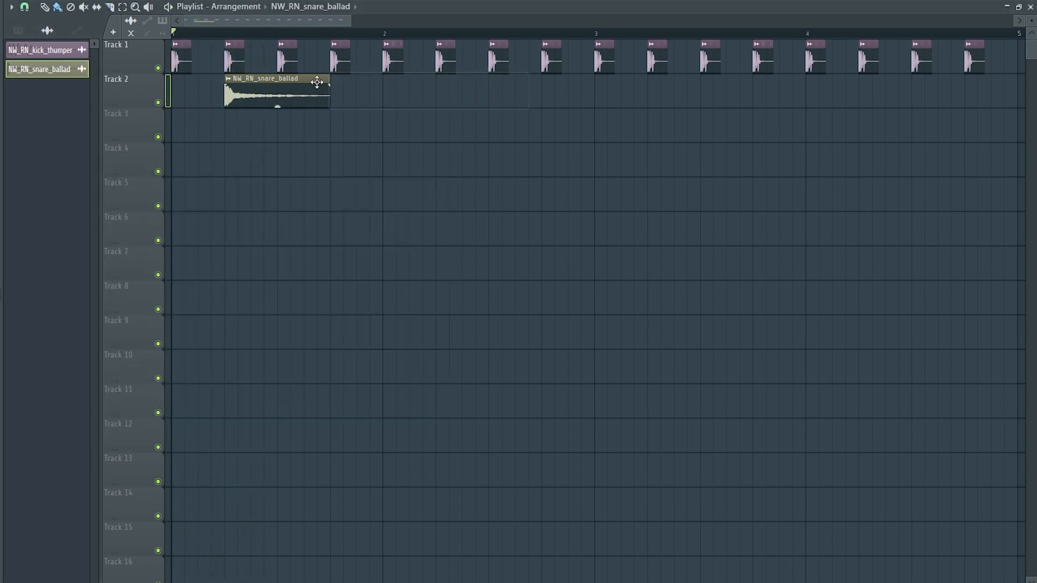
- Trim the snare clip to two beats and duplicate it seven times along Track 2
key(ctrl+b)
key(ctrl+b)
key(ctrl+b)
key(ctrl+b)
key(ctrl+b)
key(ctrl+b)
key(ctrl+b)
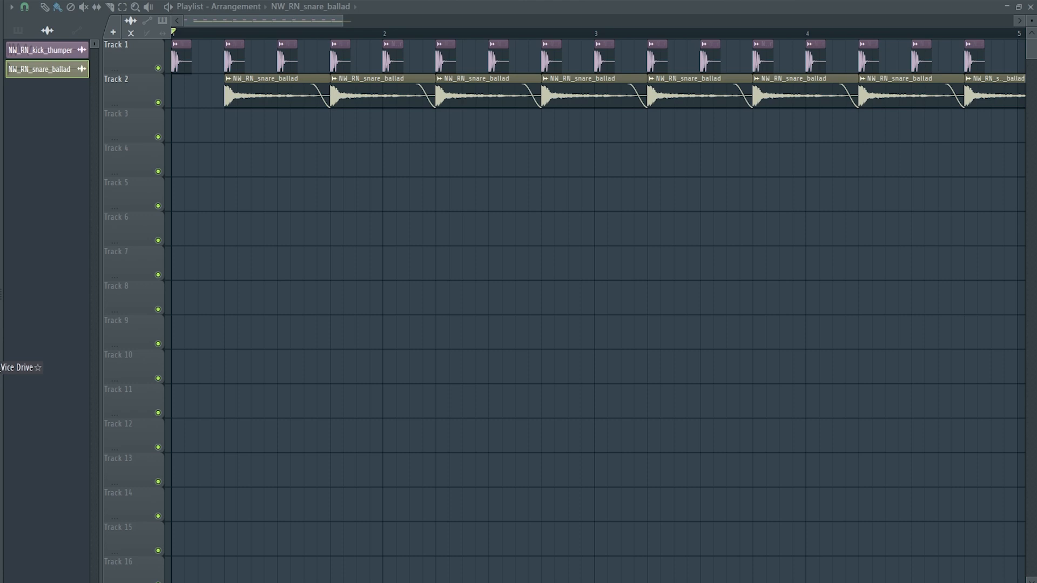
- Place ESSD_Synthwave_Hihat_Vice Drive on Track 3 at the first offbeat of bar 1 and lower its volume against playback
drag(202, 128, 203, 126)
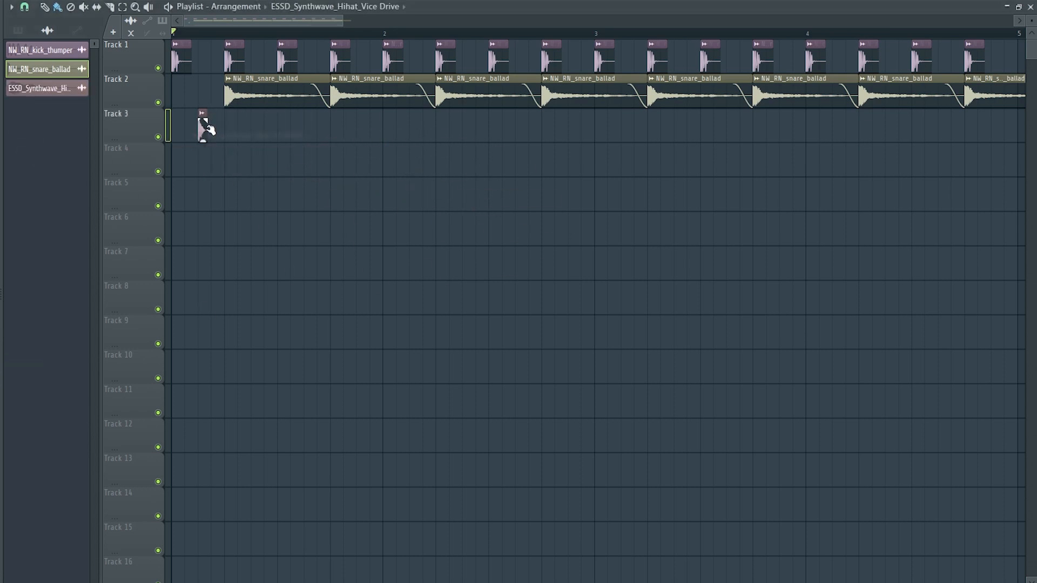
double_click(201, 131)
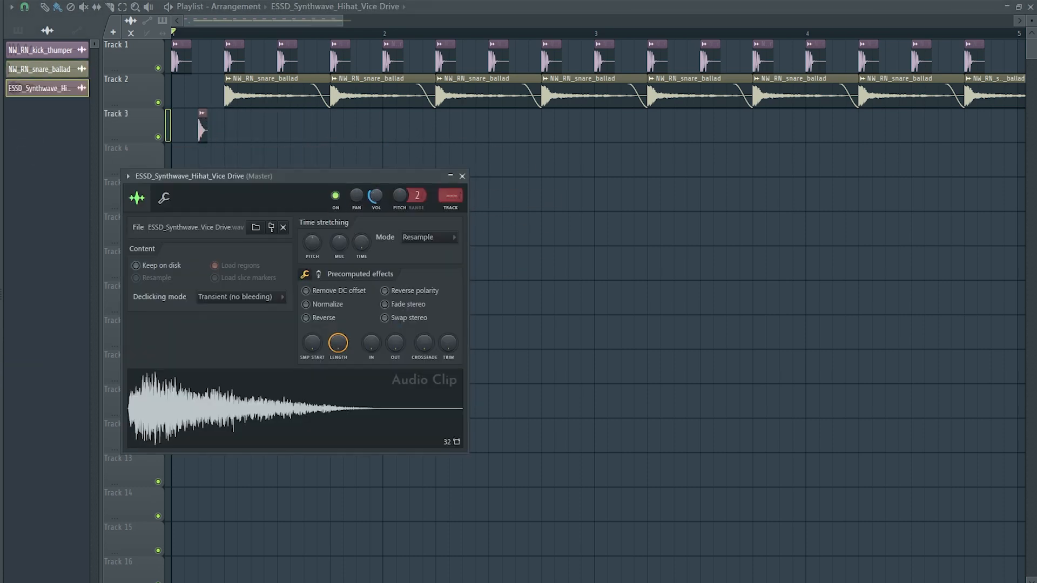
key(space)
key(space)
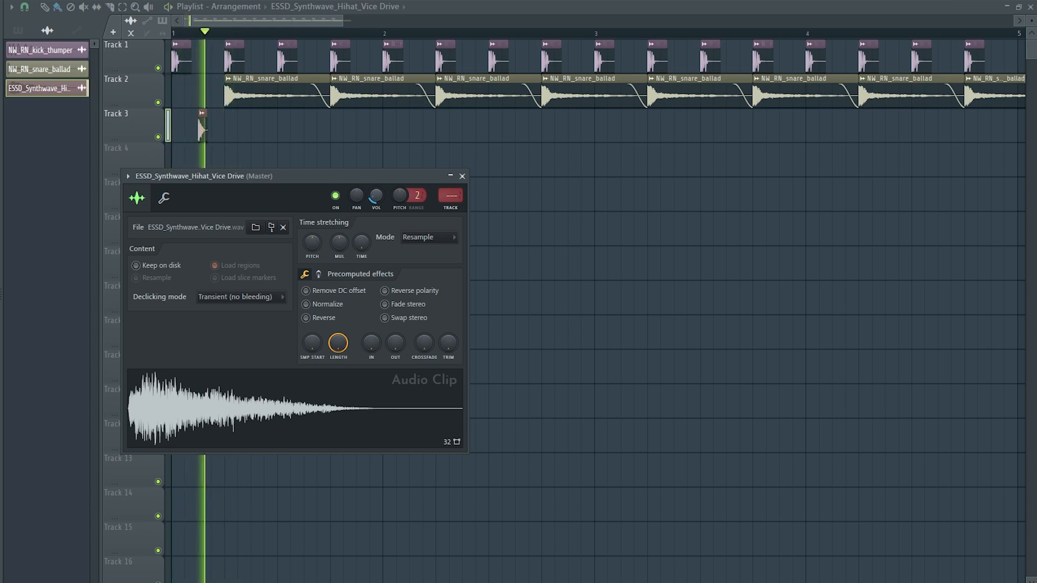
key(space)
click(465, 177)
- Add a second Vice Drive hi-hat on the next offbeat and duplicate the pair along Track 3 through bar 4
click(254, 123)
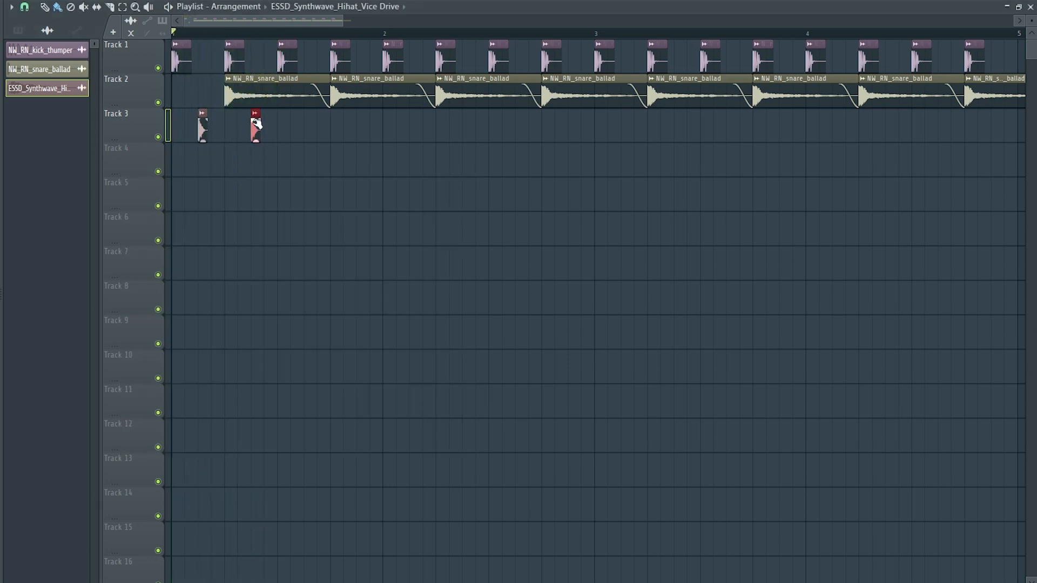
drag(280, 33, 51, 71)
drag(299, 162, 176, 138)
key(ctrl+b)
key(ctrl+b)
key(ctrl+b)
key(ctrl+b)
key(ctrl+b)
key(ctrl+b)
key(ctrl+b)
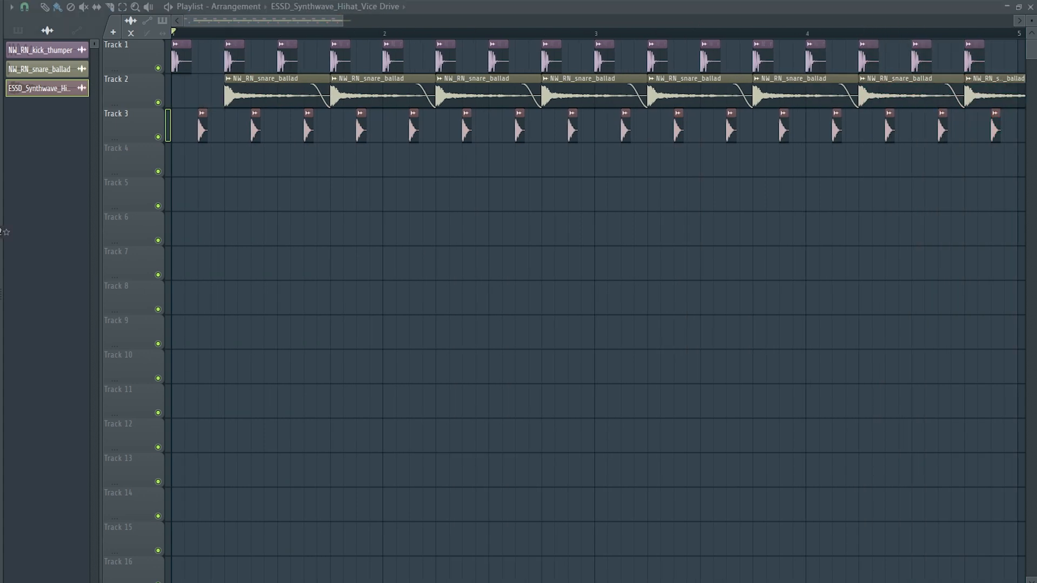
- Place THM - Closed Hi-Hat 02 at the start of Track 4 and turn its volume down while checking playback
drag(175, 160, 177, 161)
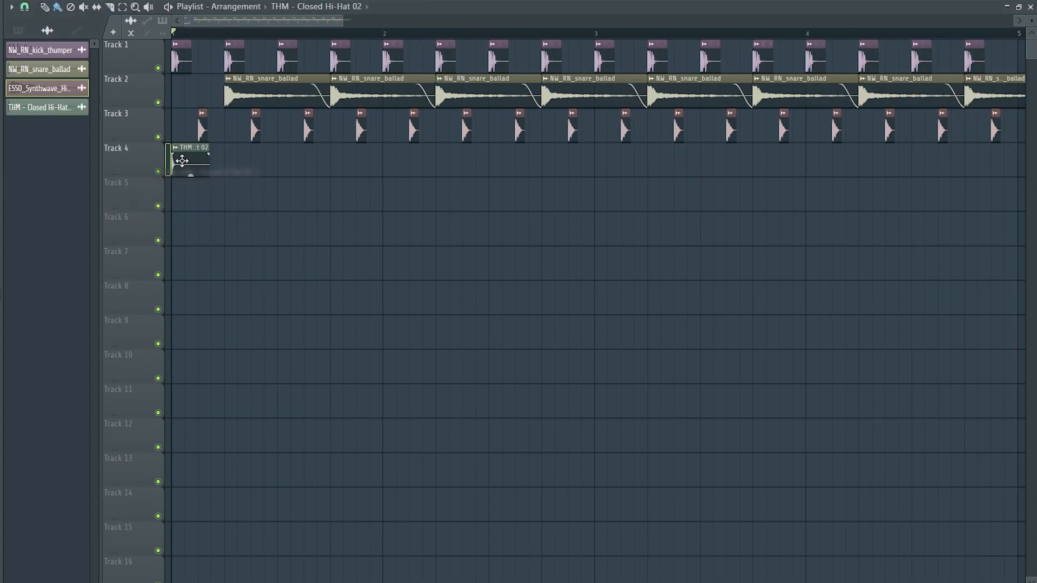
double_click(184, 162)
drag(299, 79, 614, 194)
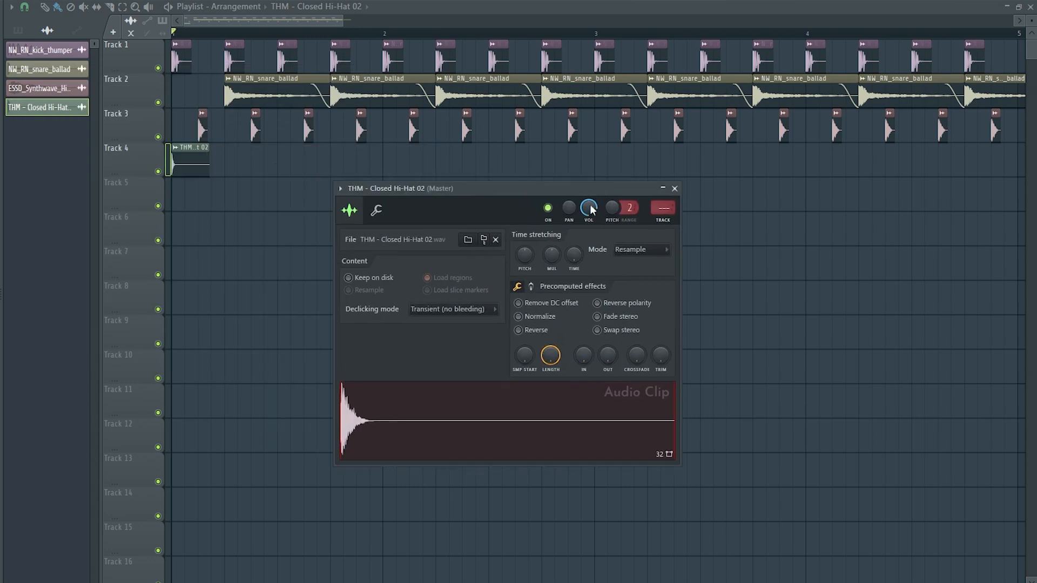
key(space)
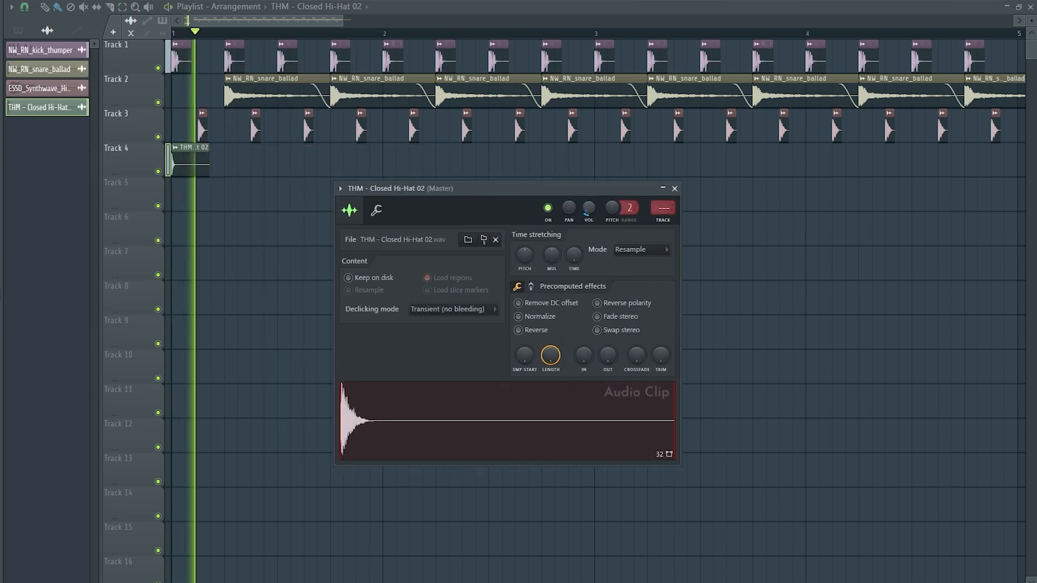
key(space)
key(space)
key(space)
drag(589, 208, 588, 216)
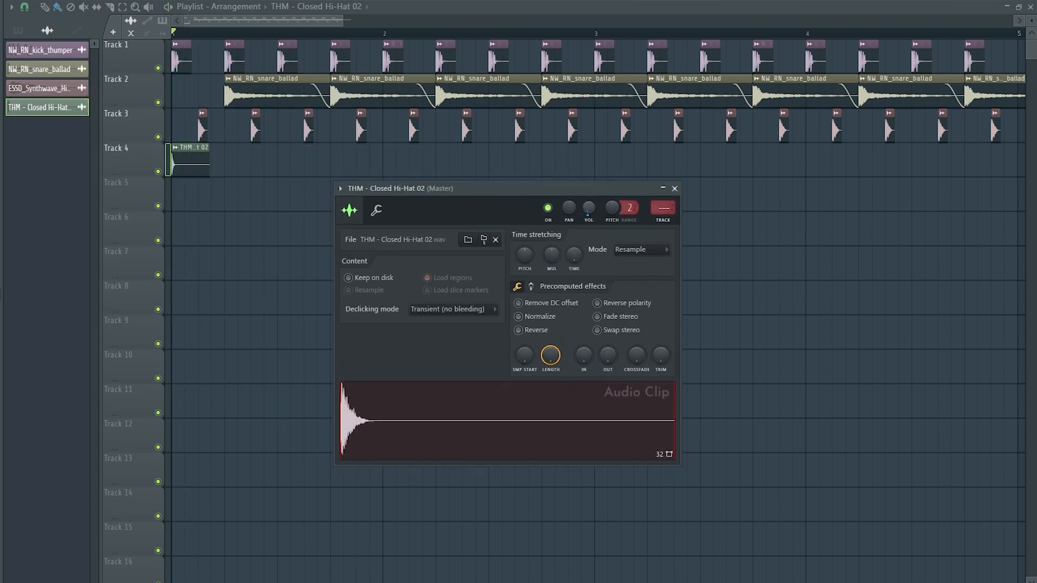
key(space)
key(space)
click(664, 188)
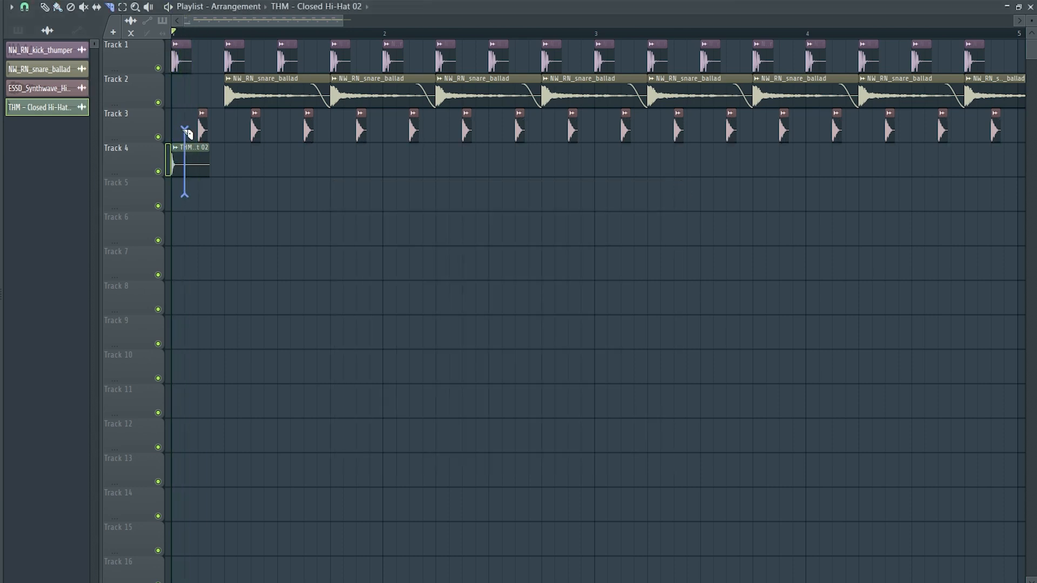
- Cut the closed hi-hat clip to a sixteenth note and duplicate it continuously along Track 4 through bar 4
key(ctrl+b)
key(ctrl+b)
key(ctrl+b)
key(ctrl+b)
key(ctrl+b)
key(ctrl+b)
key(ctrl+b)
key(ctrl+b)
key(ctrl+b)
key(ctrl+b)
key(ctrl+b)
key(ctrl+b)
key(ctrl+b)
key(ctrl+b)
key(ctrl+b)
key(ctrl+b)
key(ctrl+b)
key(ctrl+b)
key(ctrl+b)
key(ctrl+b)
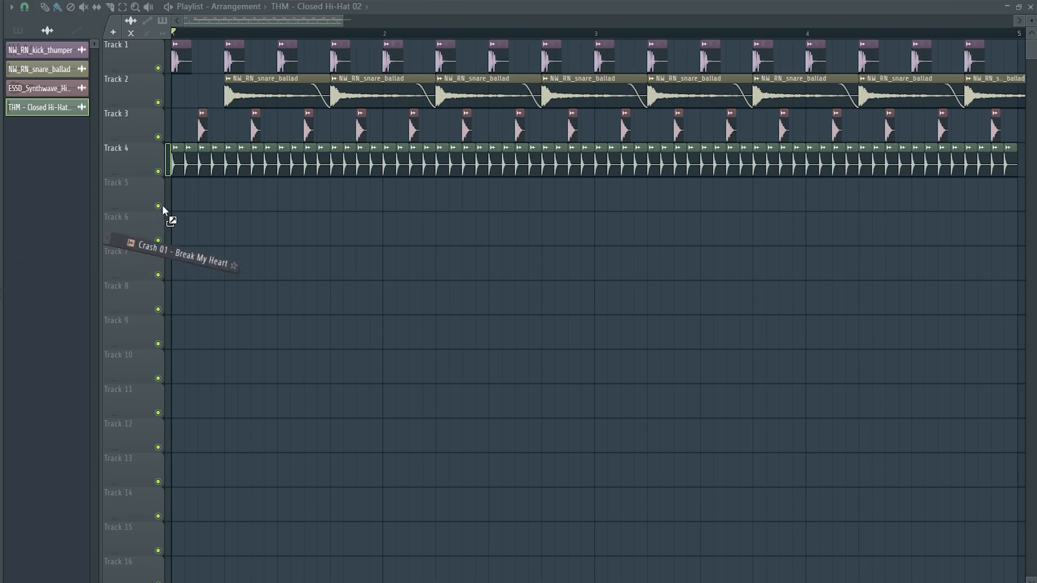
- Place Crash 01 - Break My Heart at the start of Track 5 and lower its volume while listening to the beat
drag(162, 205, 176, 197)
double_click(271, 193)
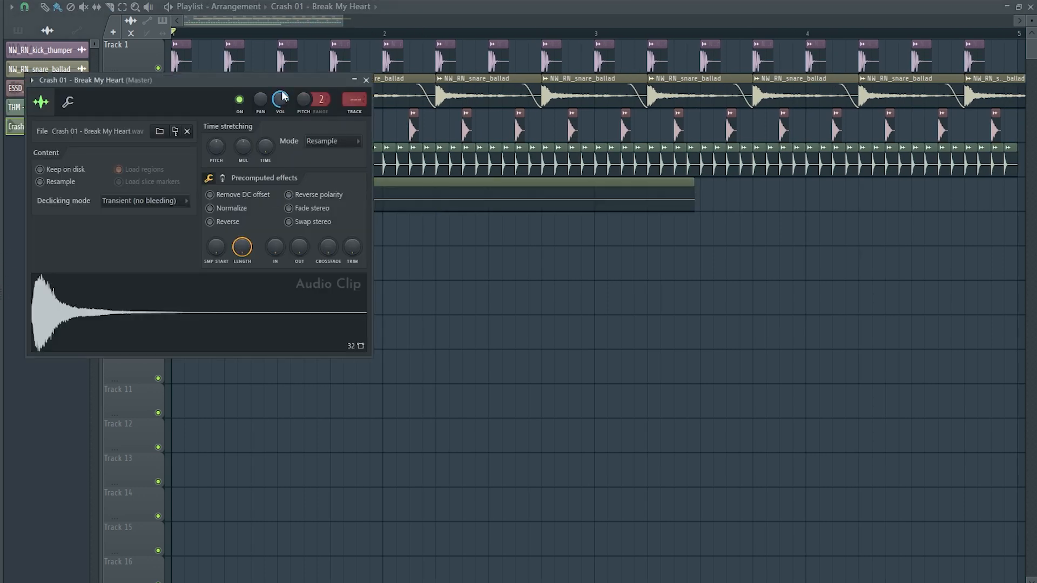
drag(281, 84, 544, 224)
key(space)
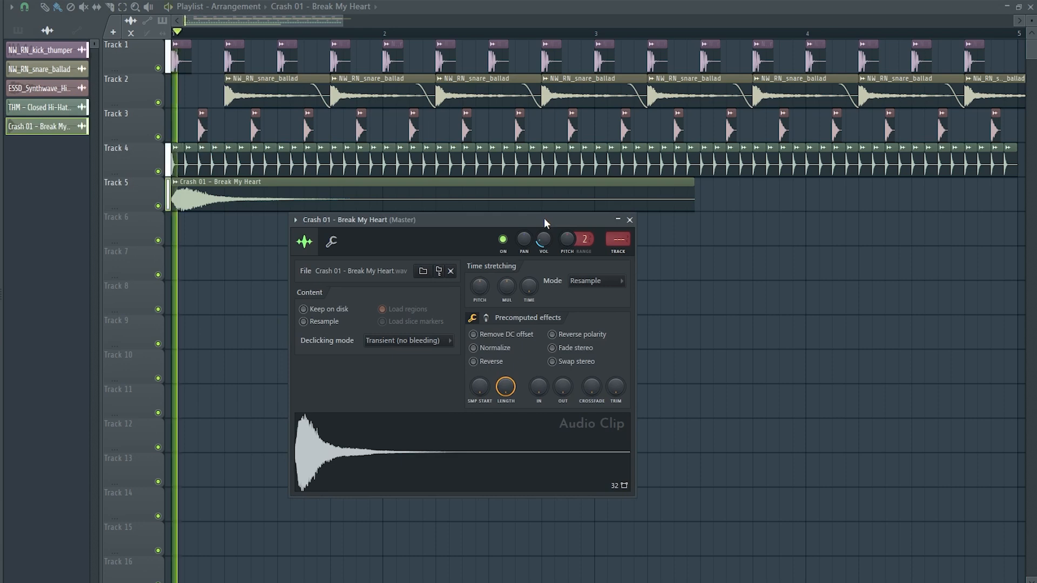
key(space)
key(space)
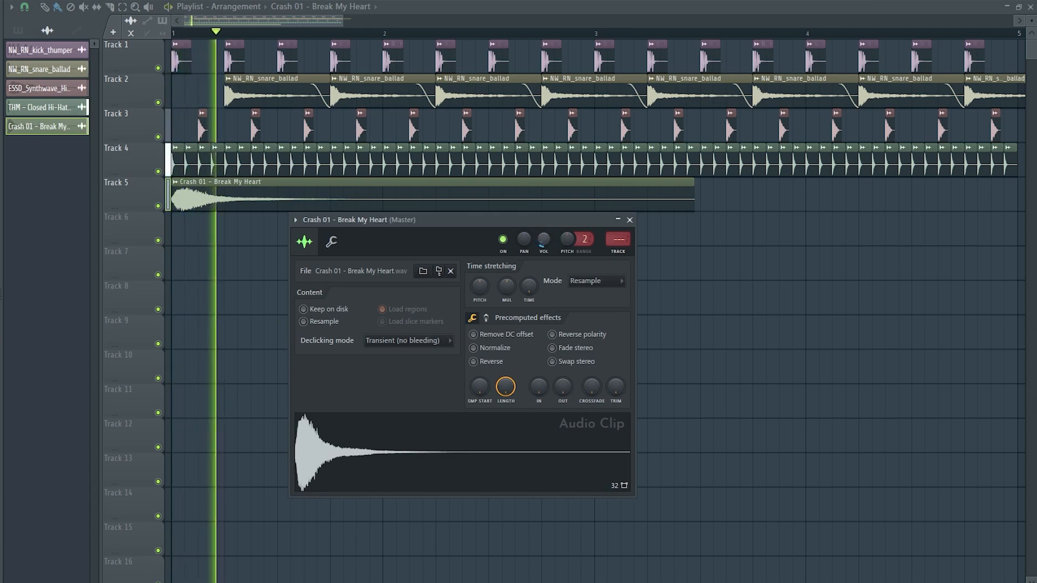
key(space)
key(space)
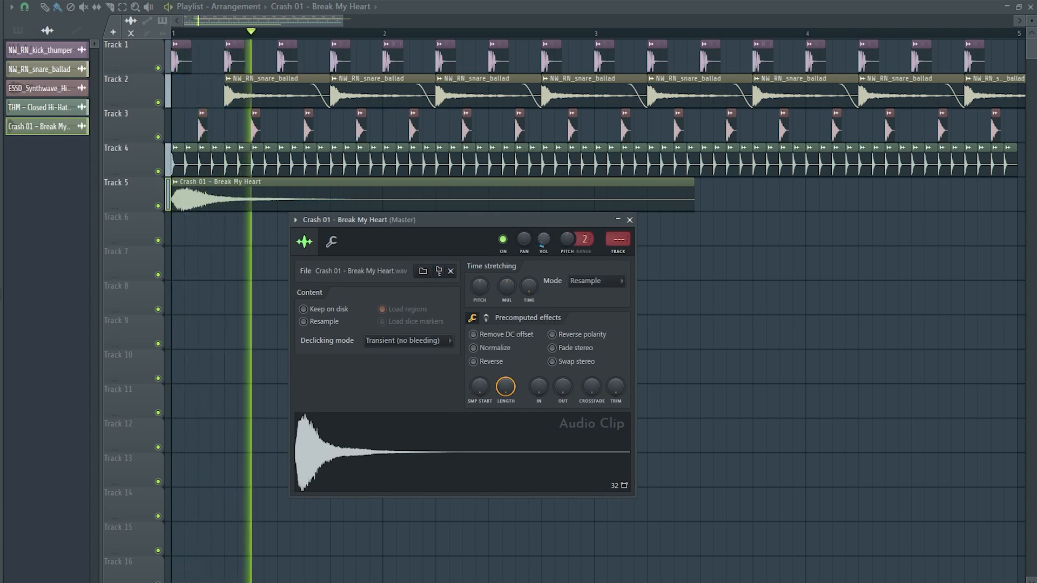
key(space)
key(space)
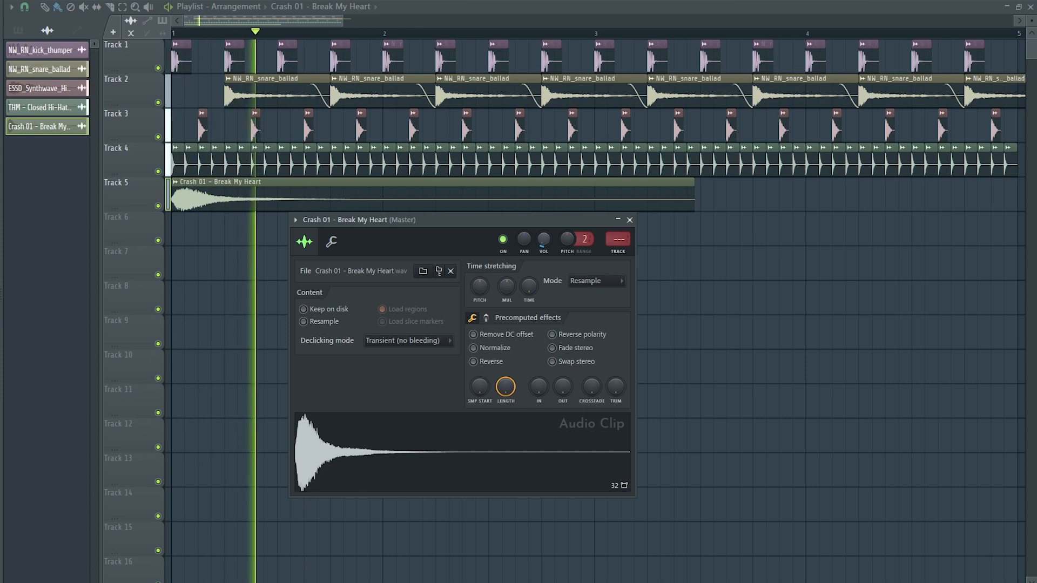
key(space)
click(629, 220)
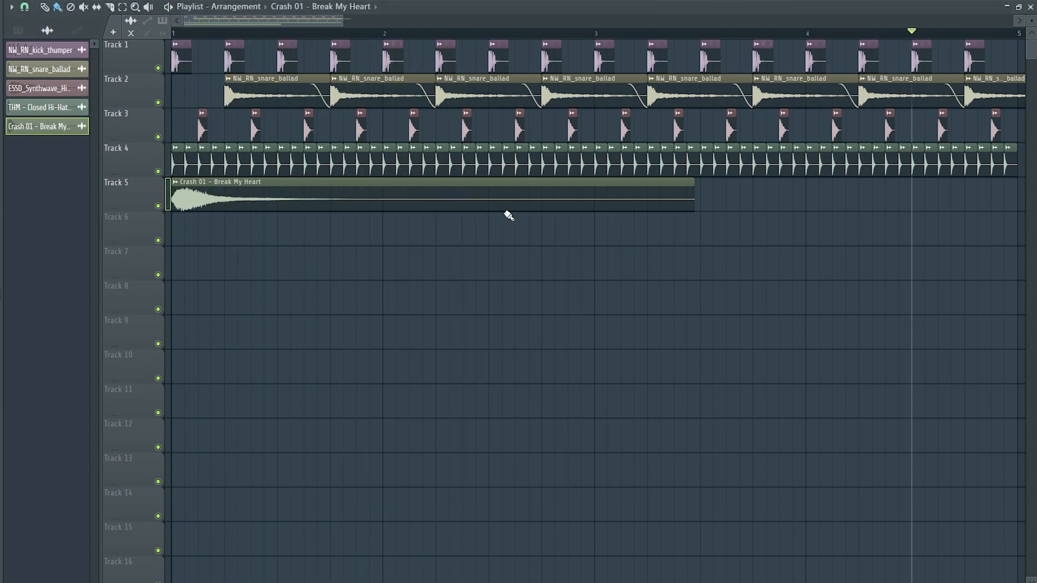
- Duplicate all the drum clips on Tracks 1 to 4 so the pattern repeats from bar 5
scroll(507, 214, down, 2)
drag(770, 176, 32, 40)
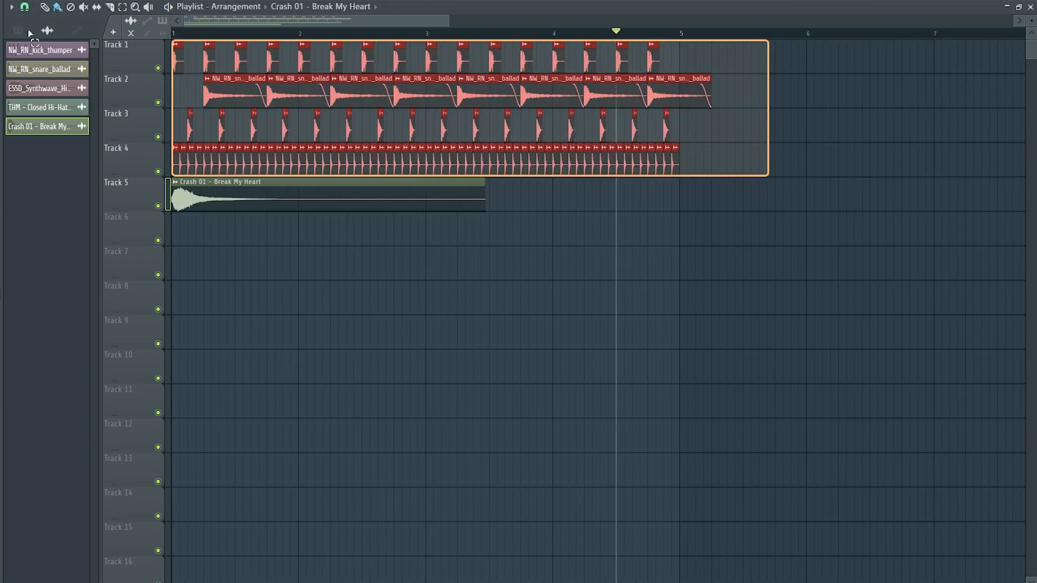
key(ctrl+b)
- Place NW_RN_tom_ball on Track 5 a sixteenth after beat 3 of bar 4 and lower its volume against playback
scroll(433, 135, right, 4)
scroll(458, 164, up, 5)
drag(458, 163, 281, 165)
scroll(357, 274, down, 3)
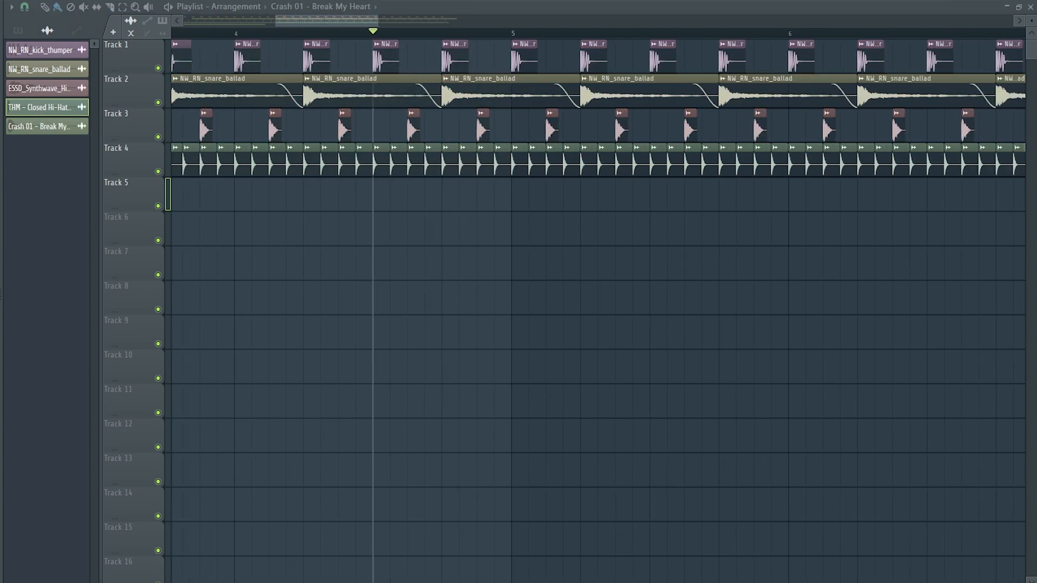
drag(1, 378, 395, 183)
double_click(411, 182)
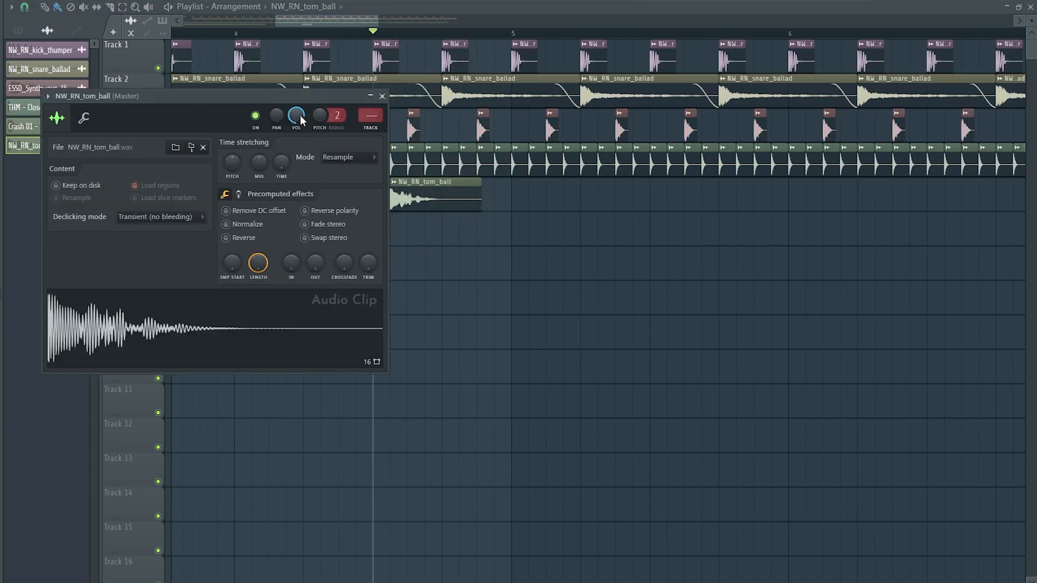
key(space)
key(space)
key(space)
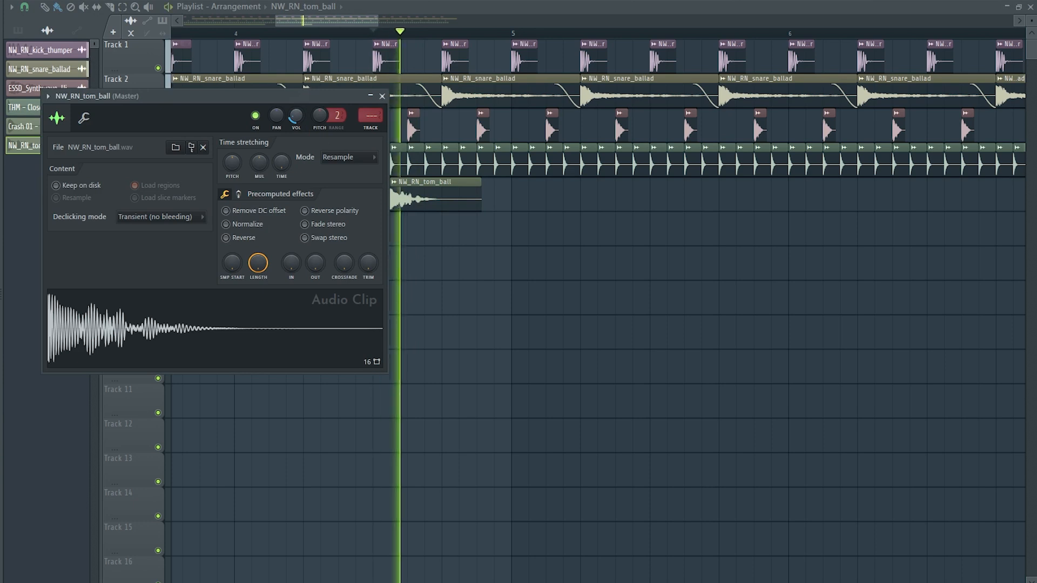
key(space)
key(space)
key(space)
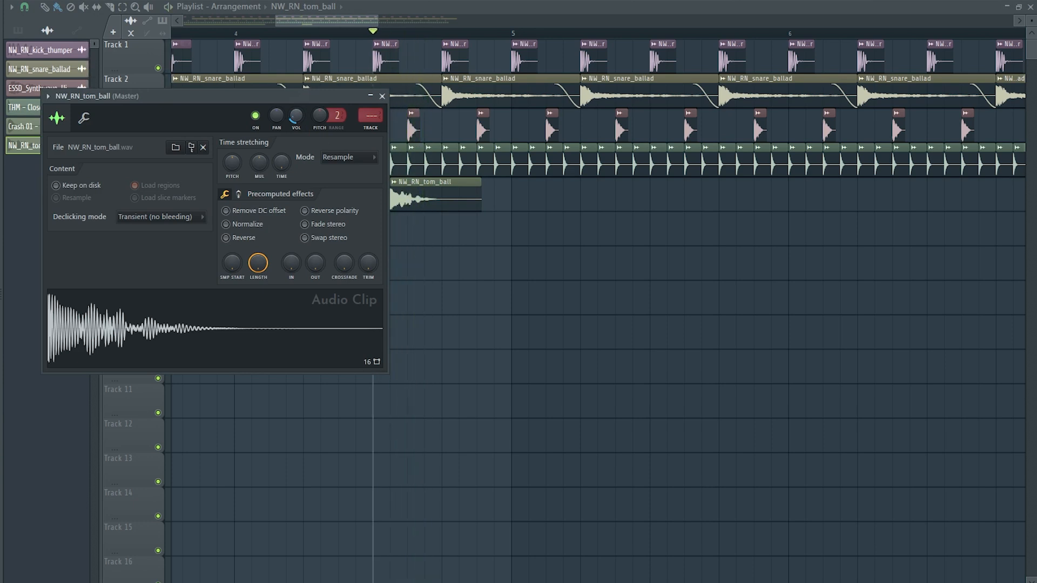
key(space)
key(space)
drag(315, 95, 666, 231)
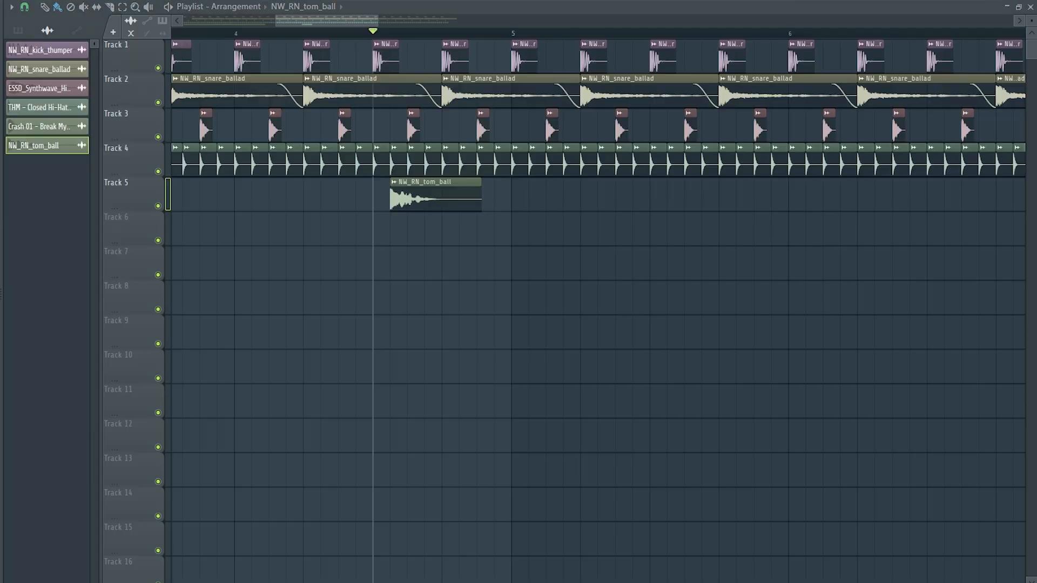
- Place NW_RN_tom_box on Track 6 a sixteenth before beat 4 of bar 4 and lower its volume during playback
drag(1, 387, 431, 229)
key(space)
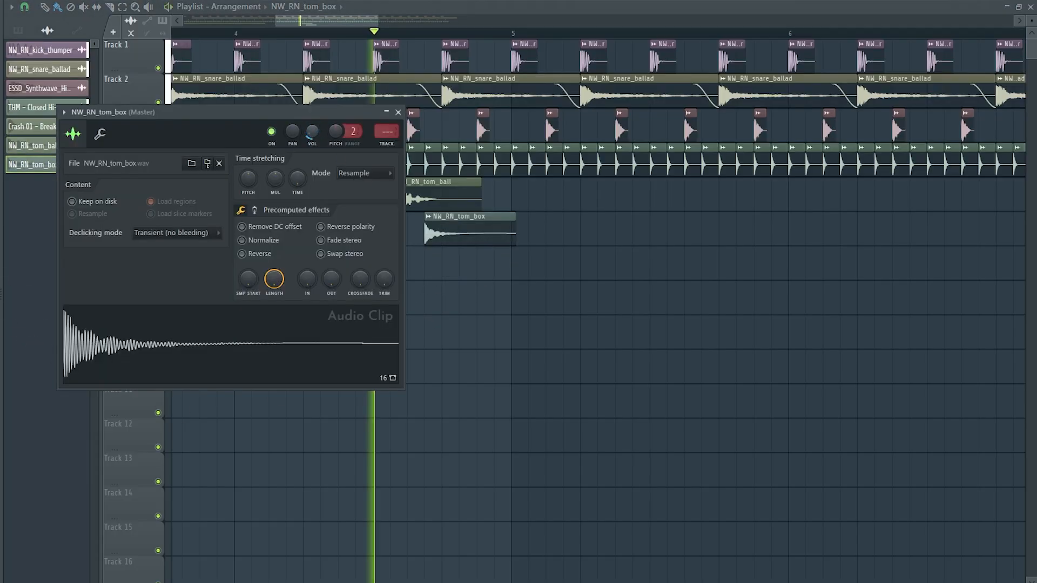
key(space)
key(space)
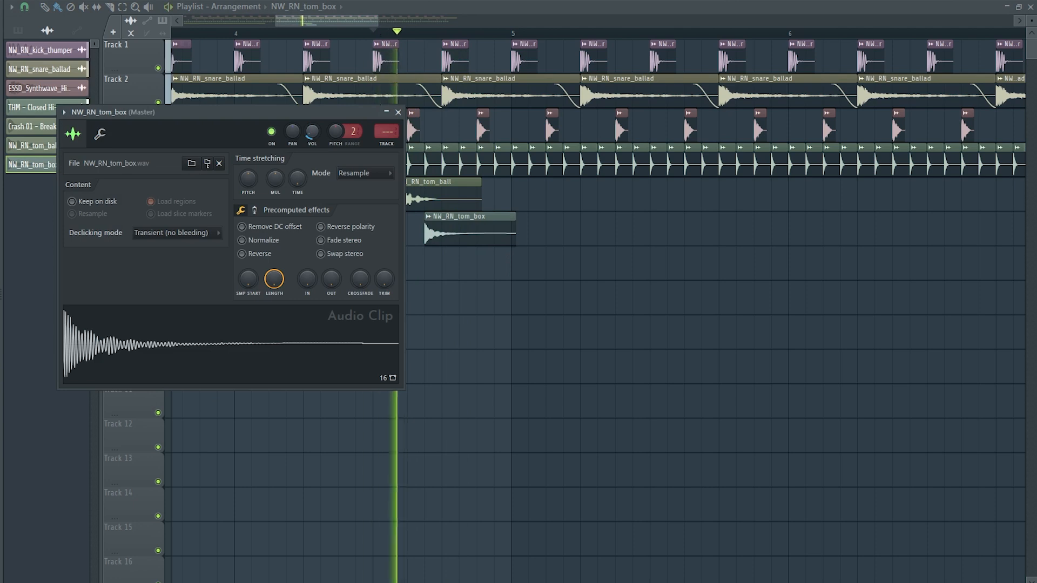
key(space)
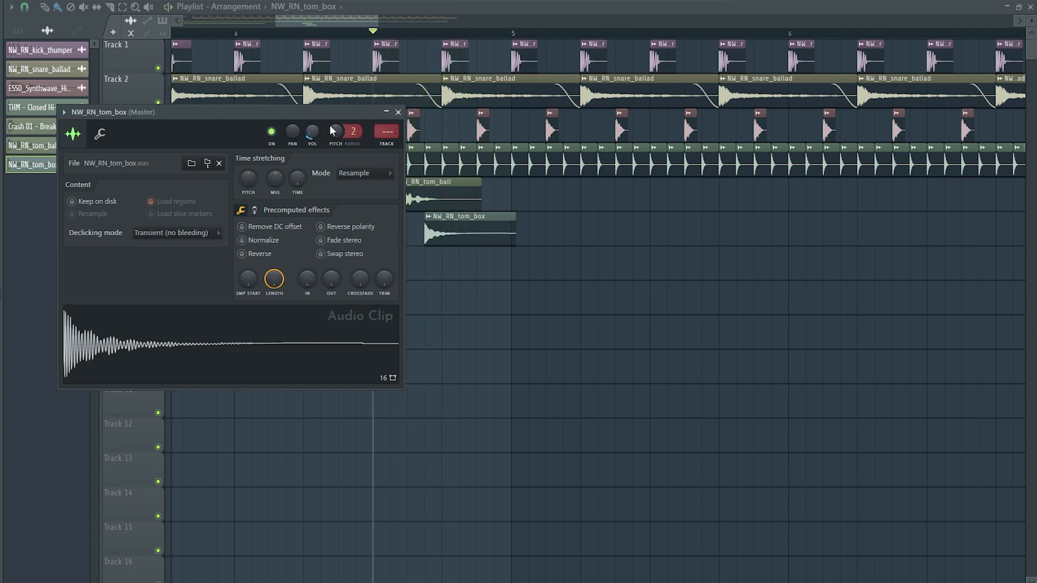
- Place NW_RN_tom_bounce on Track 7 an eighth after beat 4 of bar 4, then lower its volume and pan it right against playback
click(399, 112)
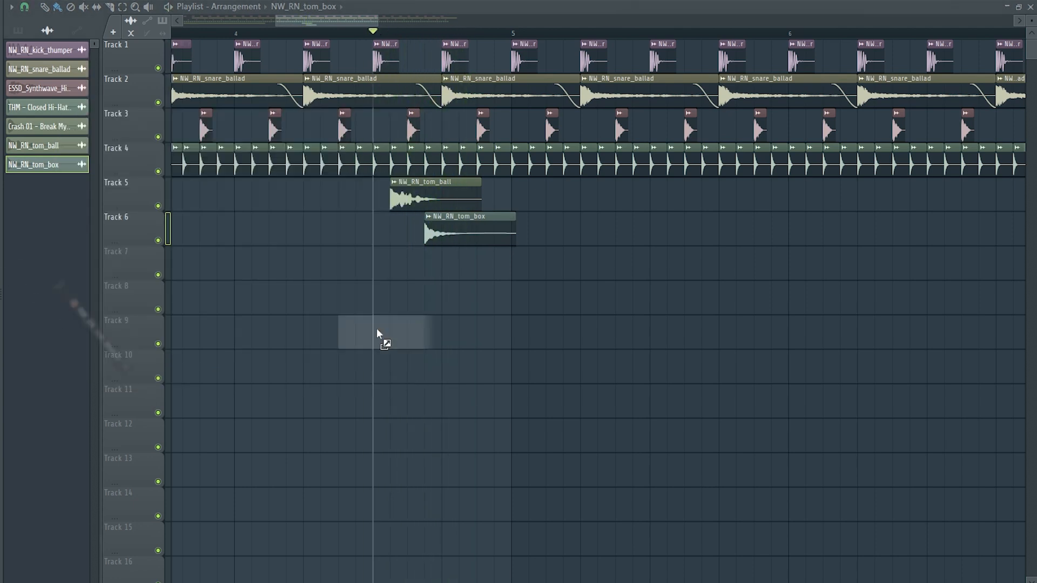
drag(377, 333, 487, 270)
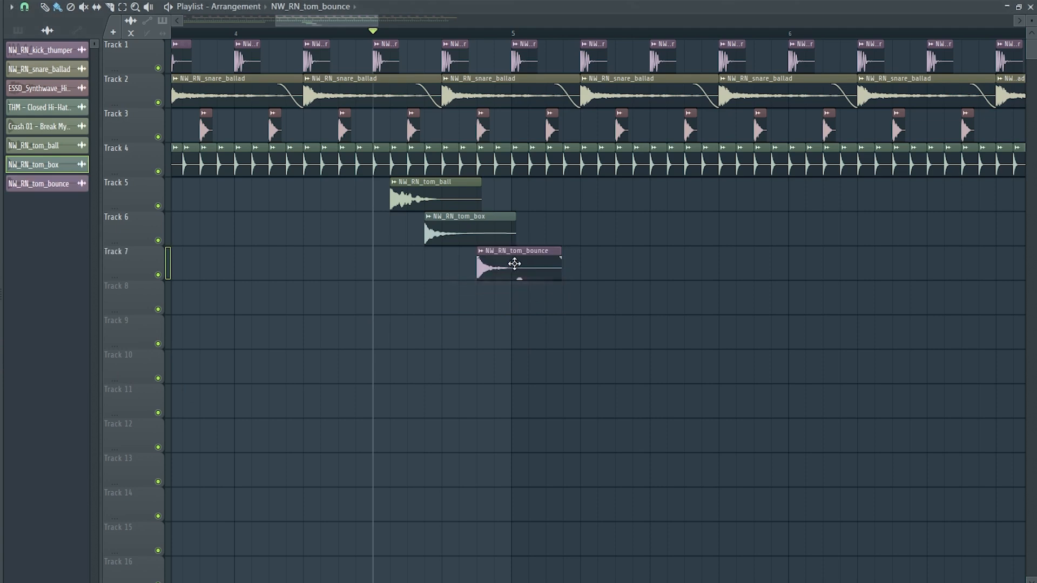
double_click(515, 263)
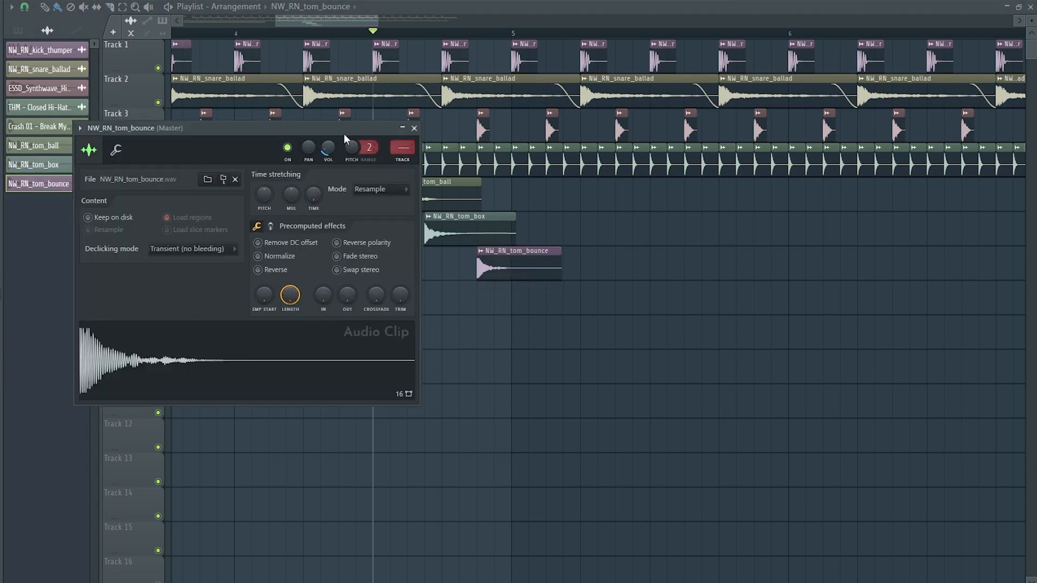
drag(343, 134, 872, 210)
key(space)
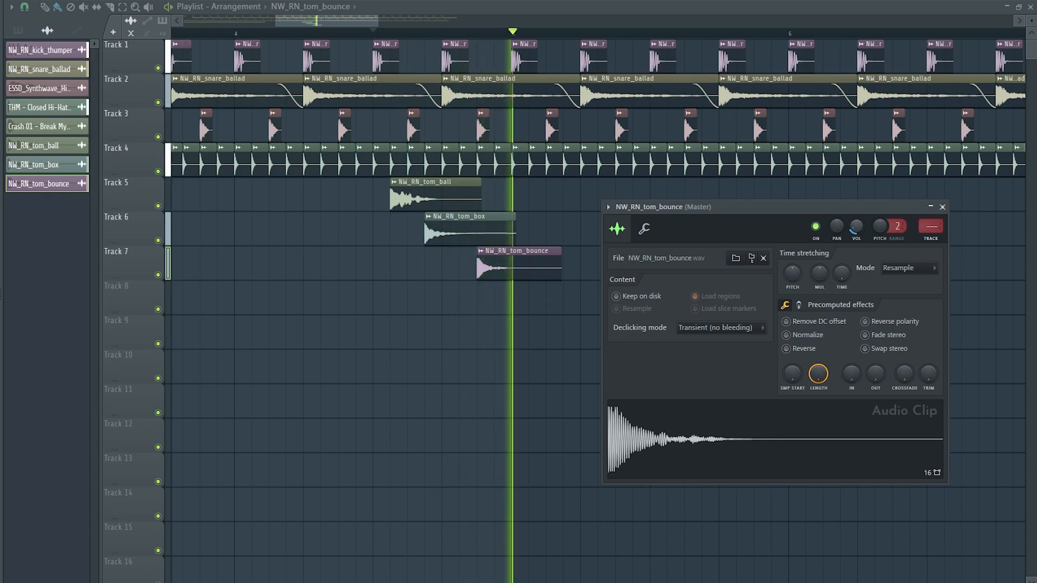
key(space)
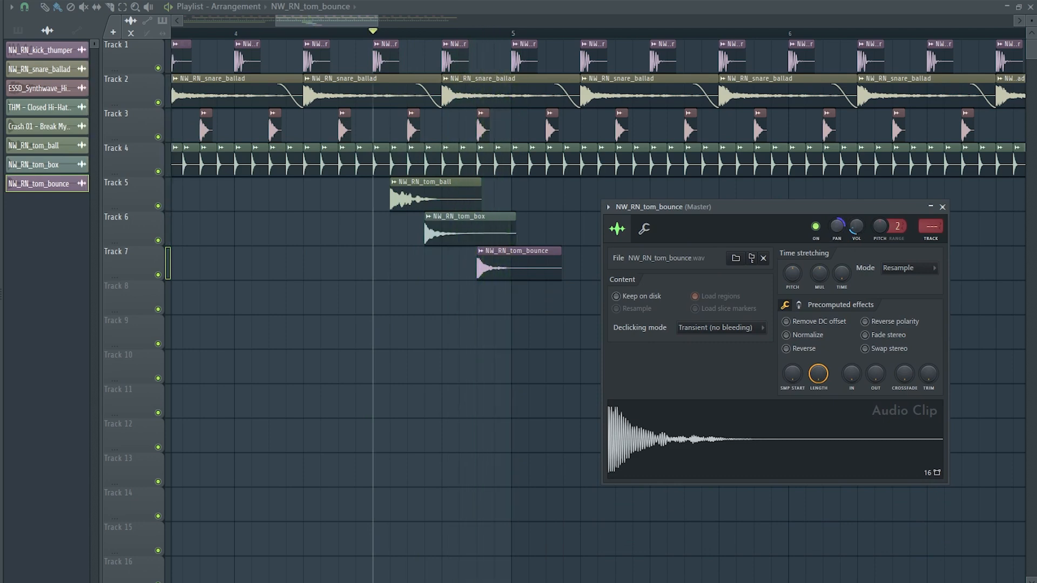
key(space)
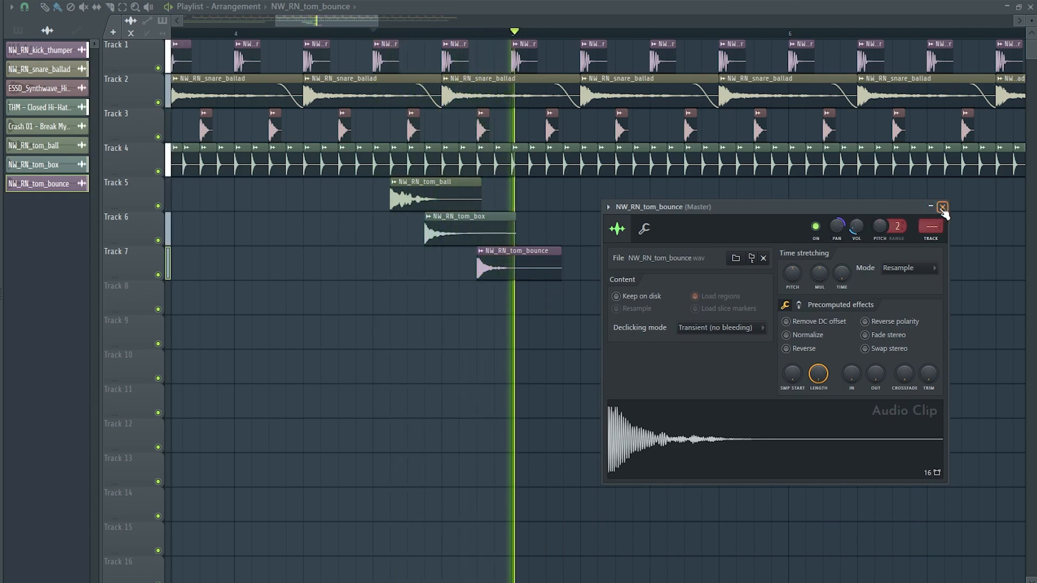
key(space)
click(943, 207)
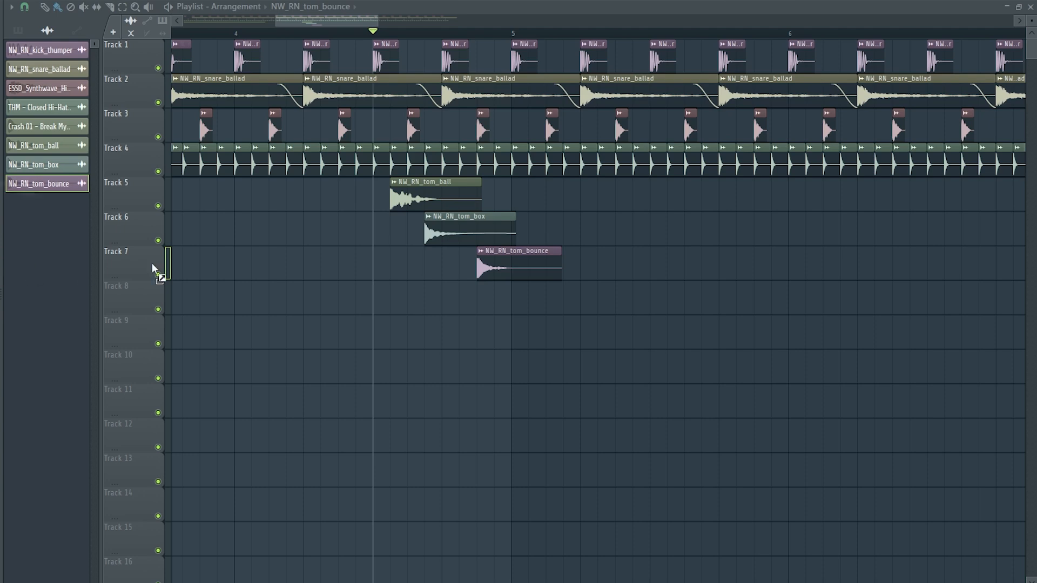
- Place NW_RN_percussion_clave on Track 8 at the start of bar 5 and adjust its volume during playback
drag(152, 268, 543, 298)
double_click(620, 294)
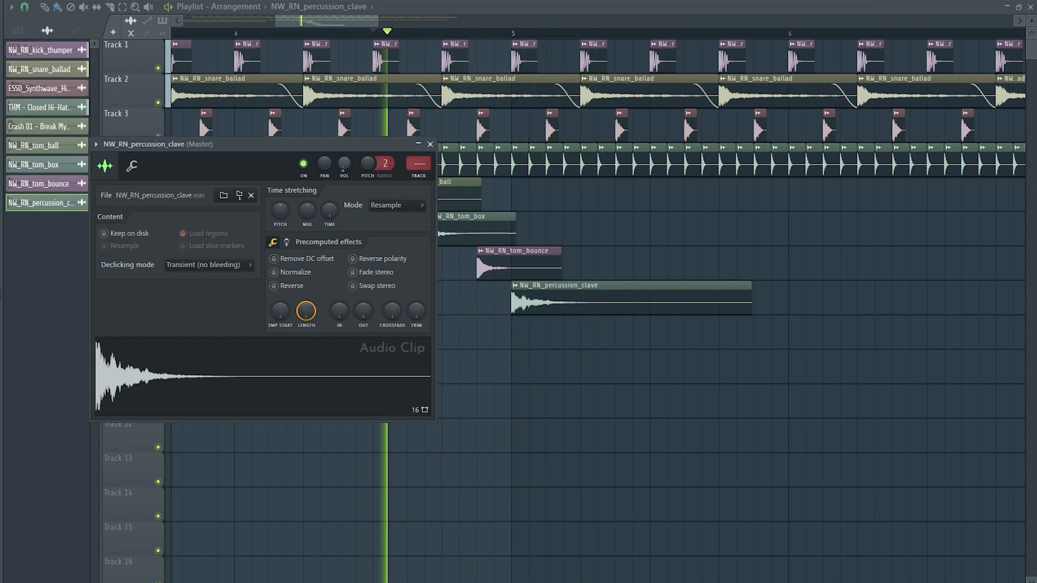
drag(342, 147, 357, 170)
key(space)
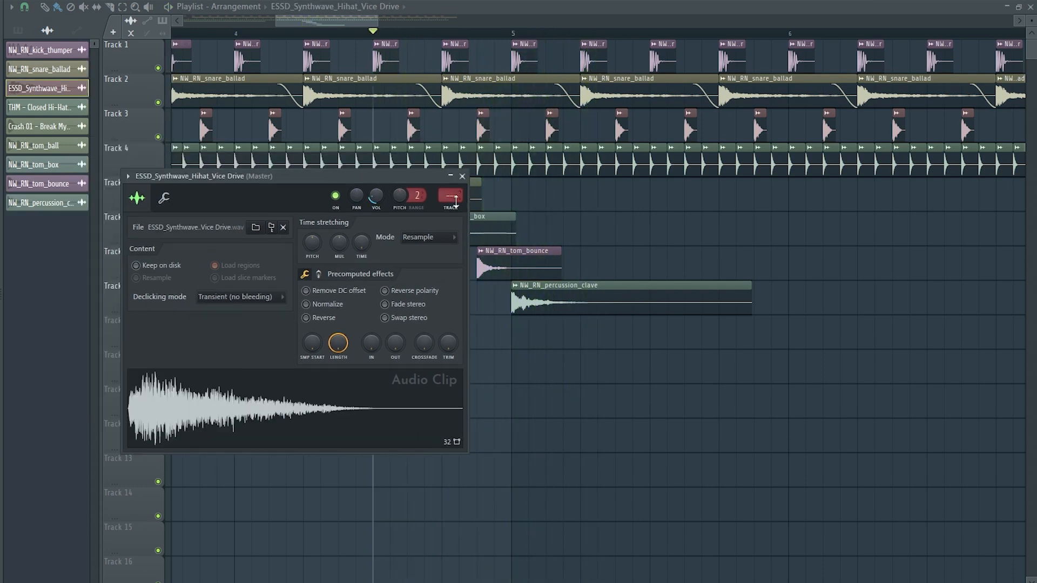
- Route the ESSD_Synthwave hi-hat, THM - Closed Hi-Hat 02 and NW_RN_percussion_clave to mixer inserts, with the clave on insert 6
key(ctrl+l)
drag(666, 208, 666, 195)
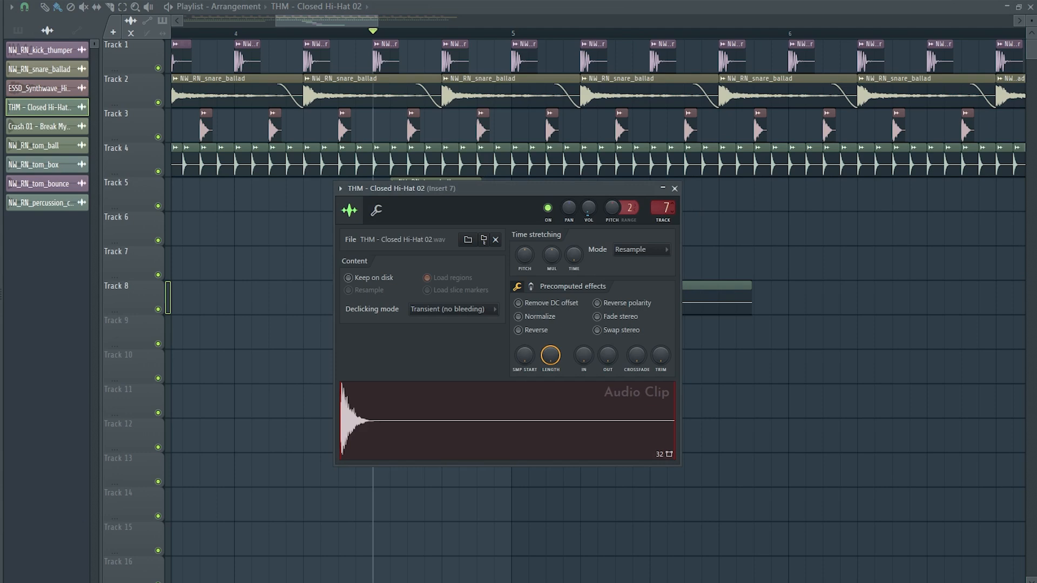
click(675, 189)
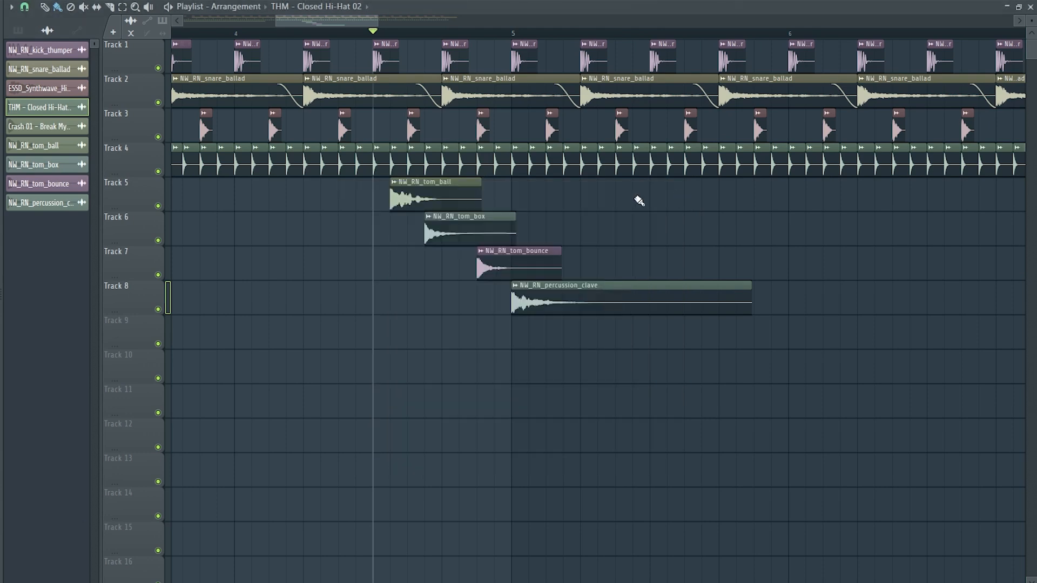
drag(726, 253, 727, 243)
click(734, 234)
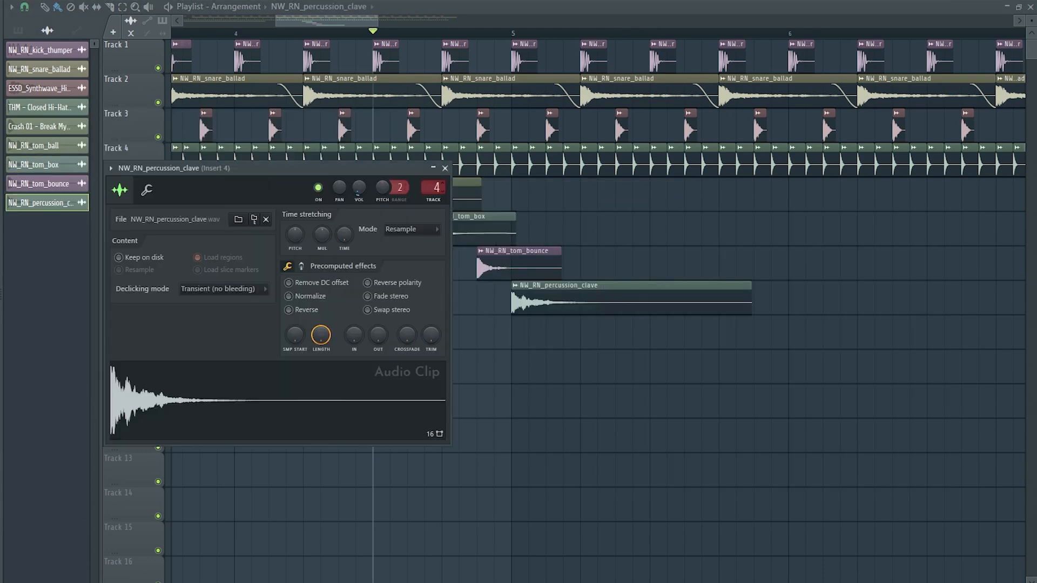
- Rename mixer insert 7 as Drum Bus with a green colour and load Fruity Reeverb 2 in its first effect slot
key(F9)
middle_click(245, 287)
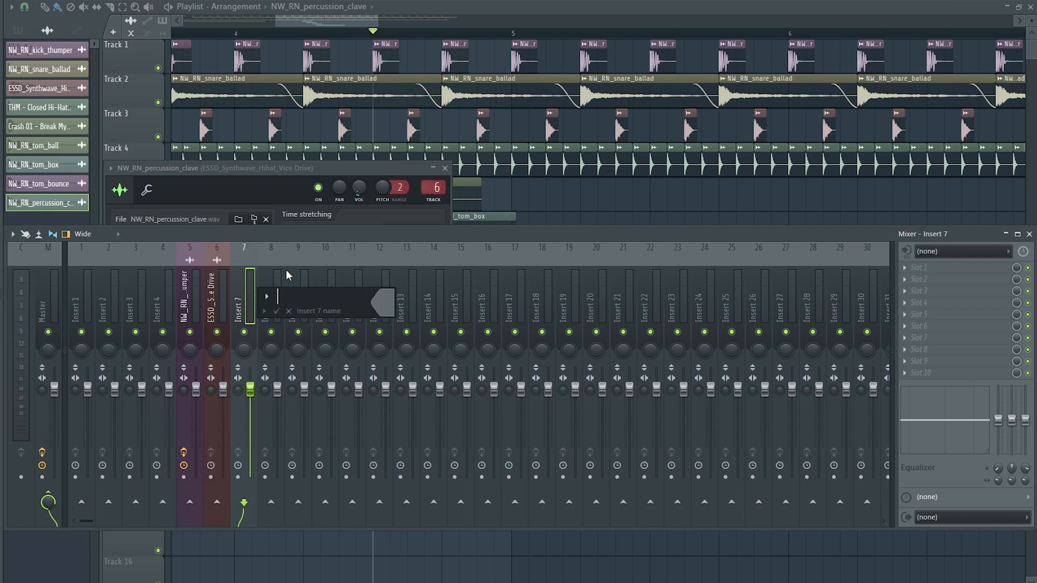
text(Drum Bus)
click(383, 302)
click(533, 378)
click(587, 569)
key(Return)
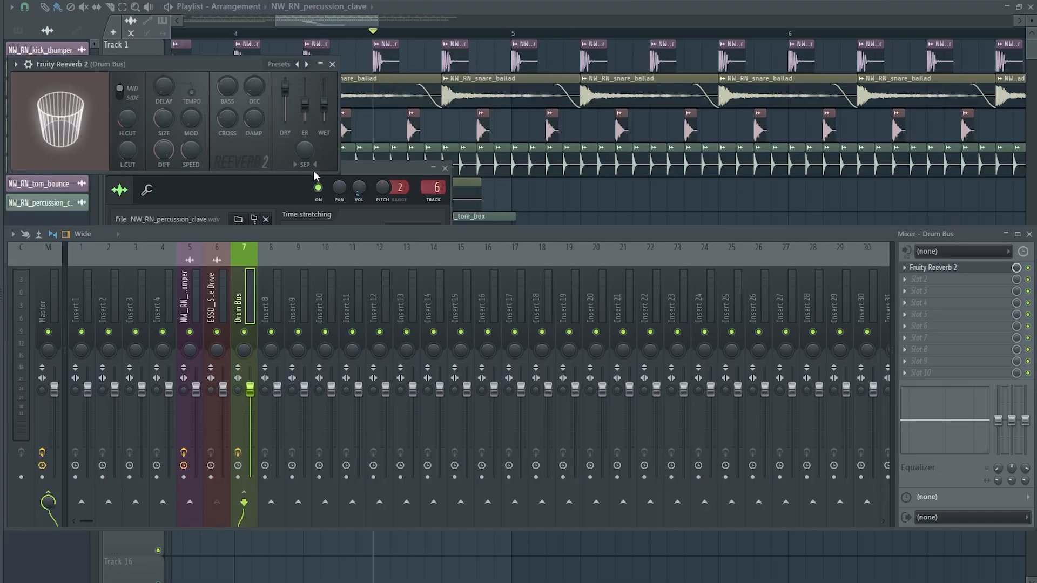
- Lower the dry level of Fruity Reeverb 2 on Drum Bus and fine-tune its wet level while listening to the drums
drag(203, 58, 497, 200)
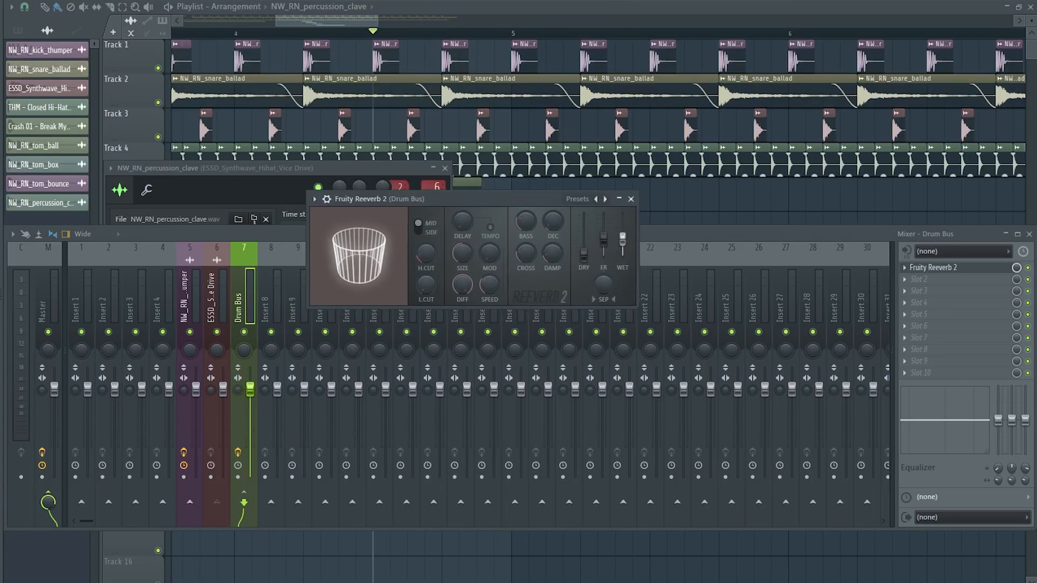
key(space)
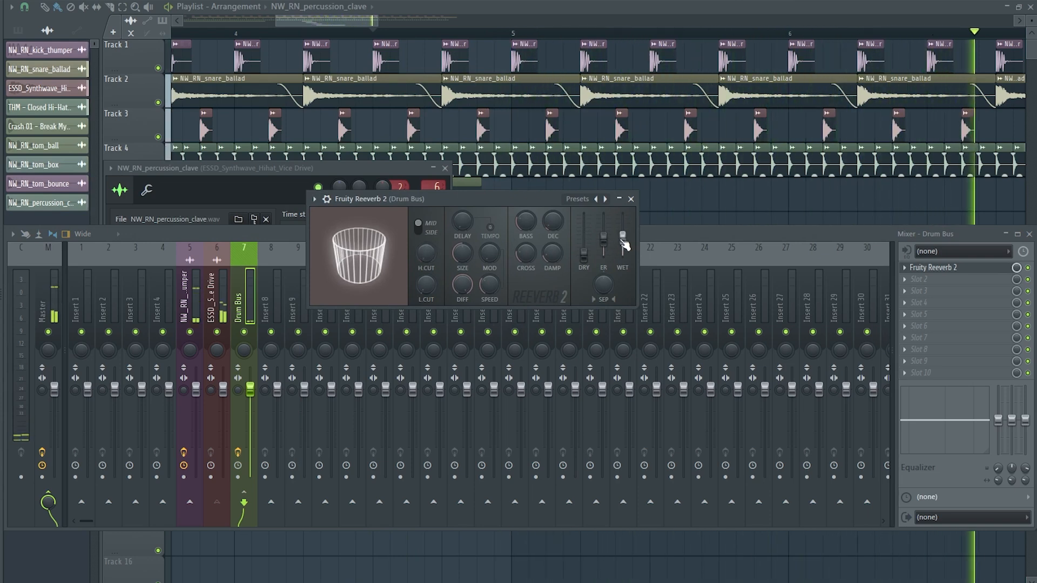
drag(622, 239, 622, 243)
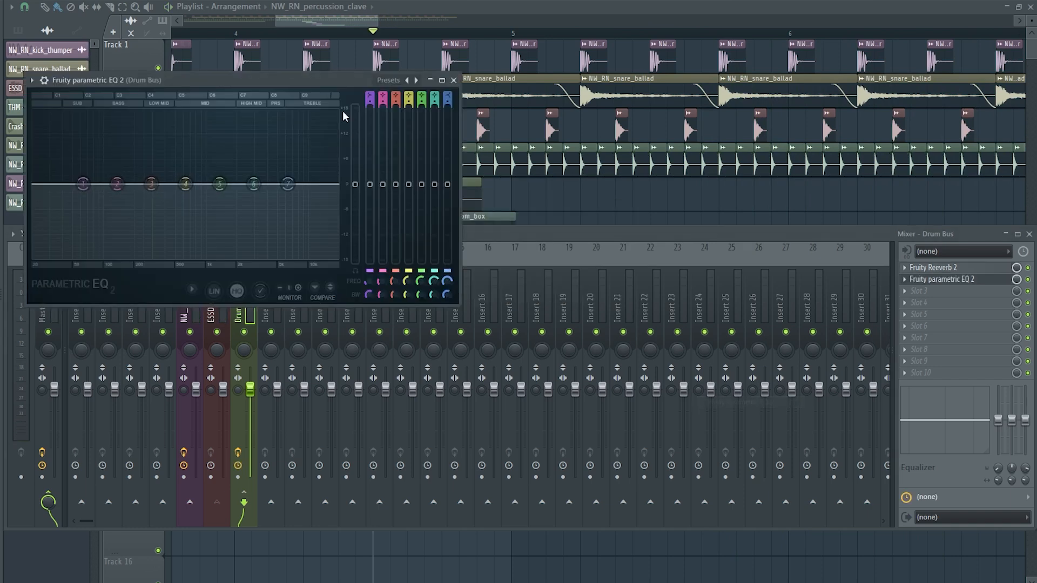
- Apply the 20Hz + 18kHz cut preset to Drum Bus's Fruity parametric EQ 2 and raise the low-cut frequency during playback
drag(343, 111, 559, 173)
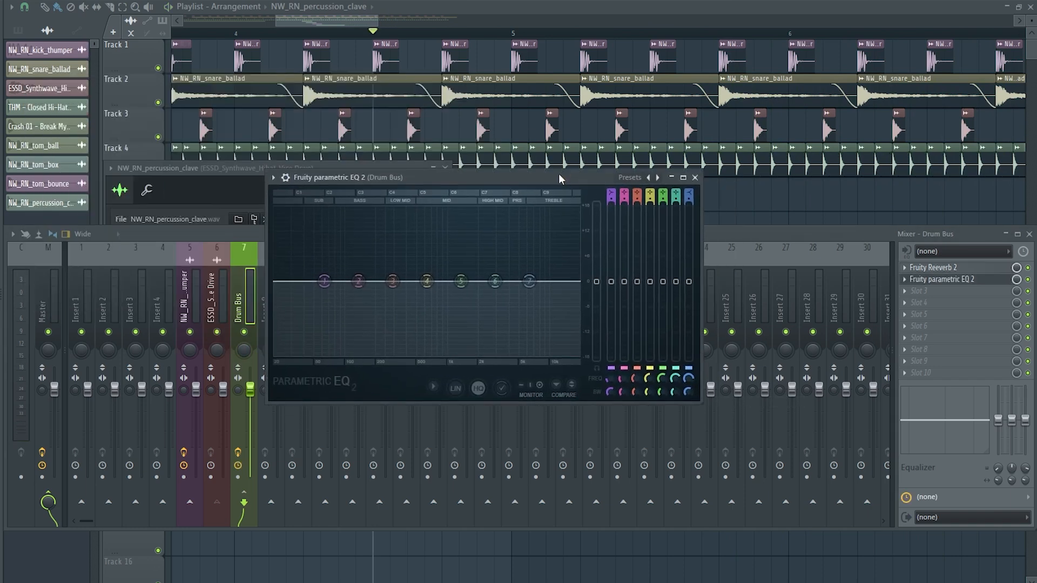
key(space)
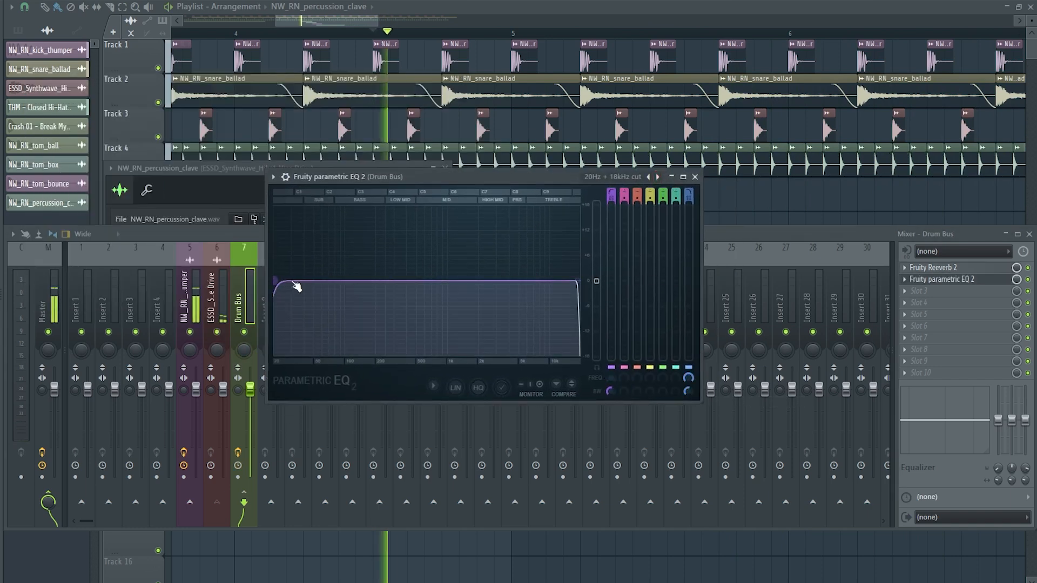
drag(277, 282, 407, 281)
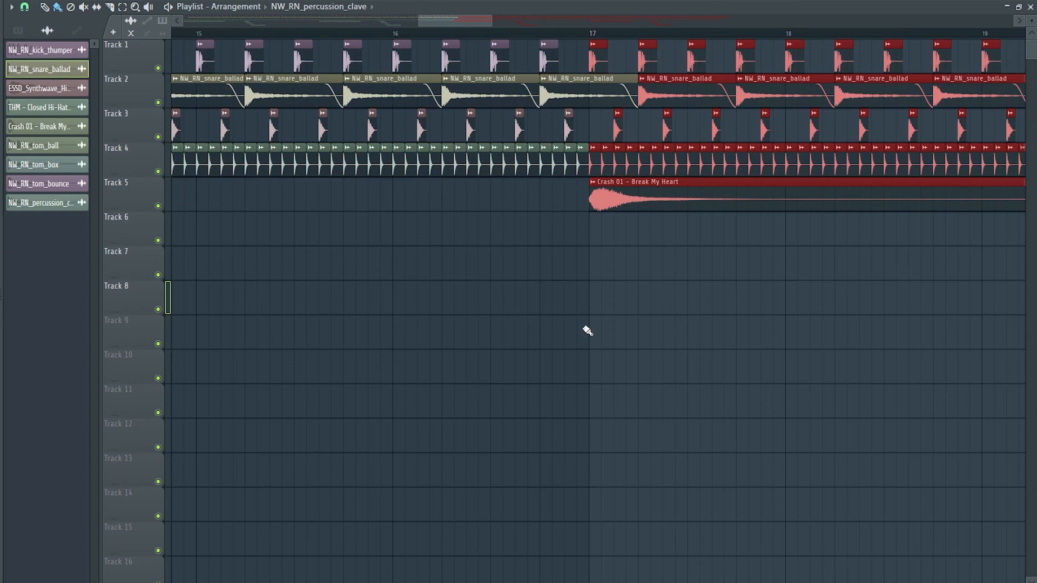
- Clear the kick clips from bar 16 and place the Fill_4 sample on Track 6 at the start of that bar
click(588, 331)
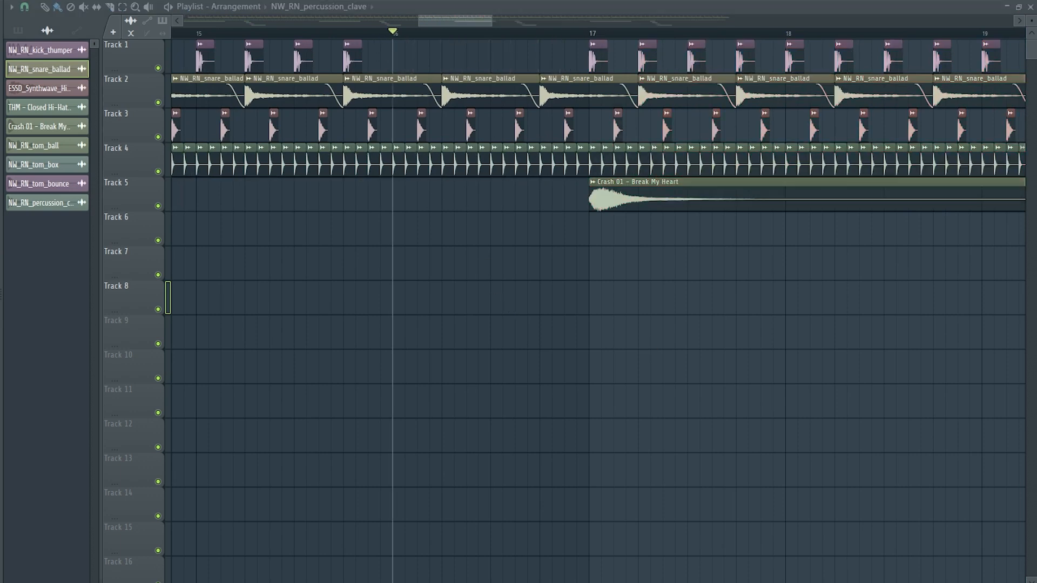
drag(324, 316, 402, 233)
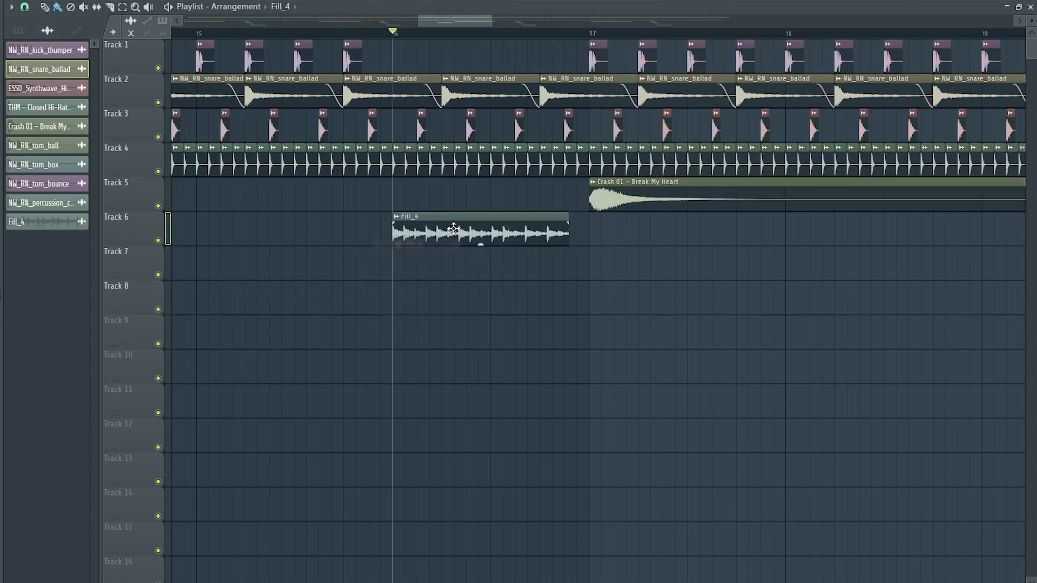
- Set Fill_4's time-stretching mode to Stretch and lengthen it to fill the whole of bar 16
double_click(454, 230)
drag(368, 168, 649, 251)
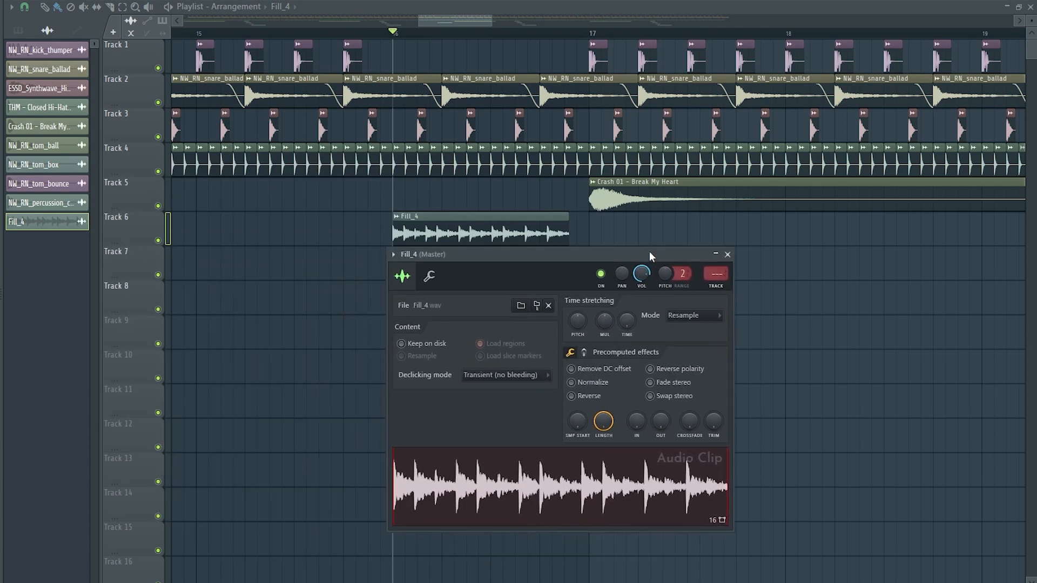
click(703, 317)
click(680, 346)
drag(625, 328, 626, 327)
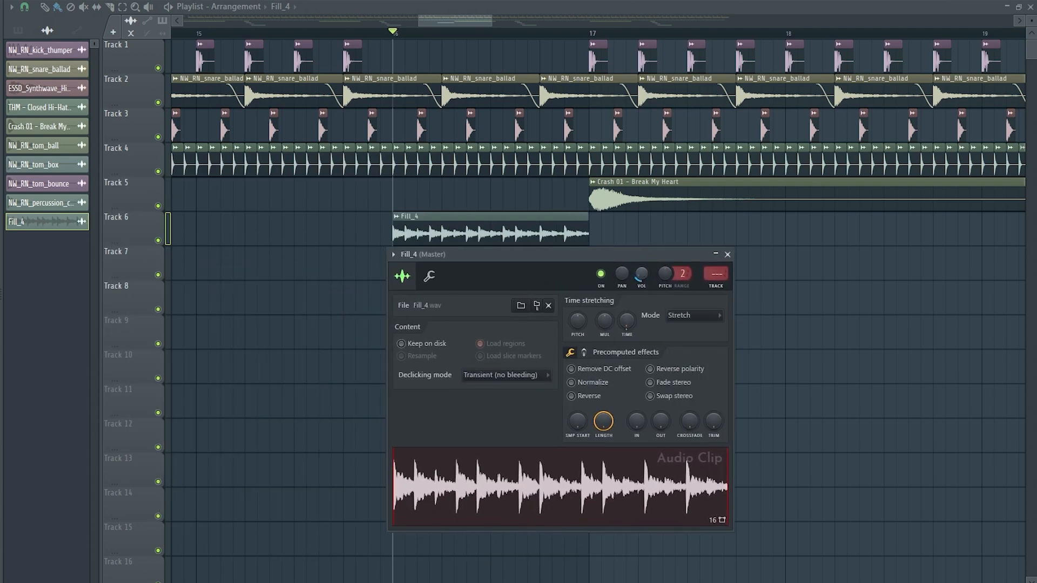
- Balance the volume of Fill_4 against the rest of the beat while playing bar 16
key(space)
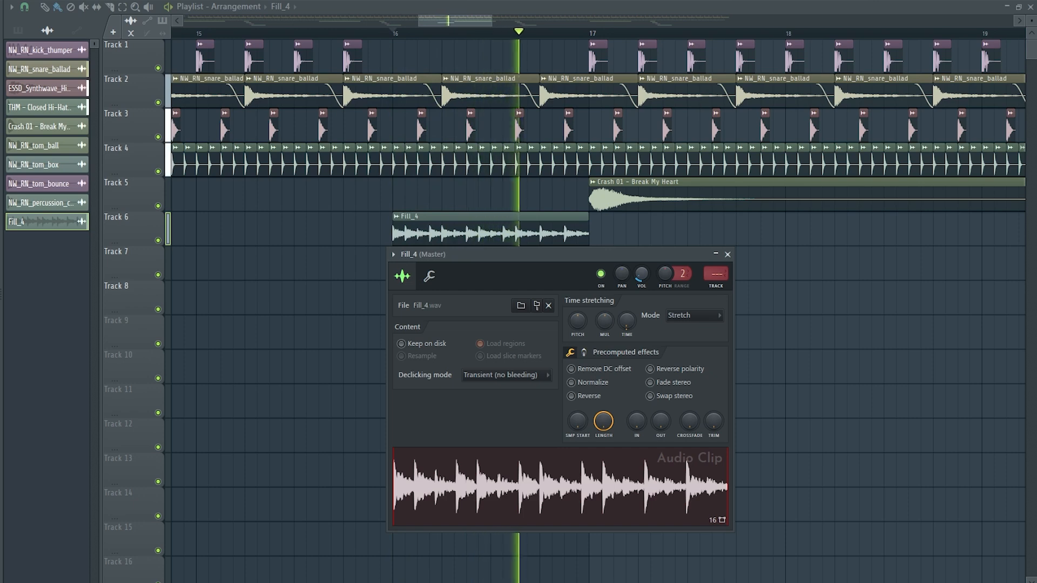
key(space)
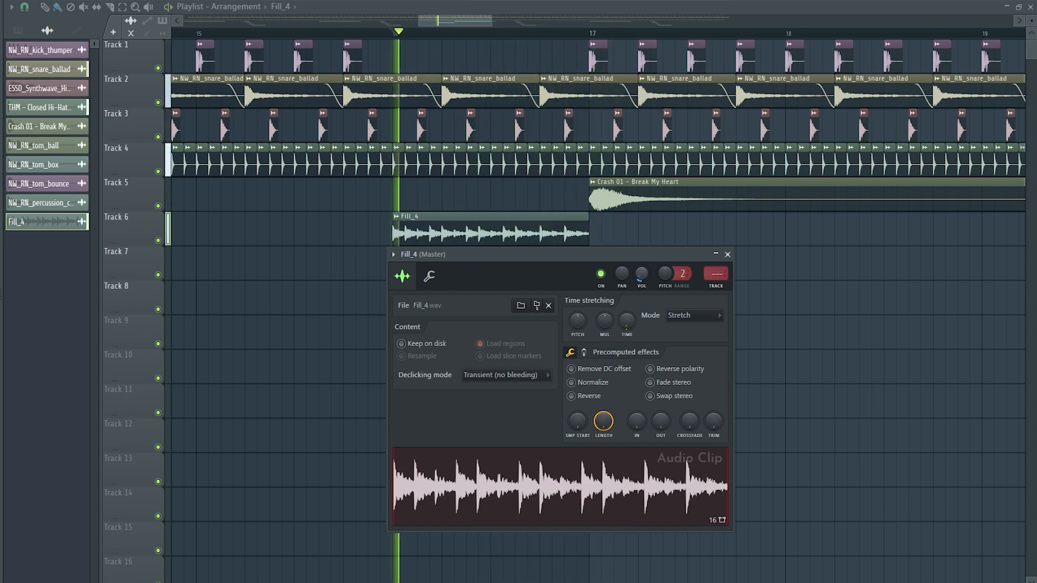
key(space)
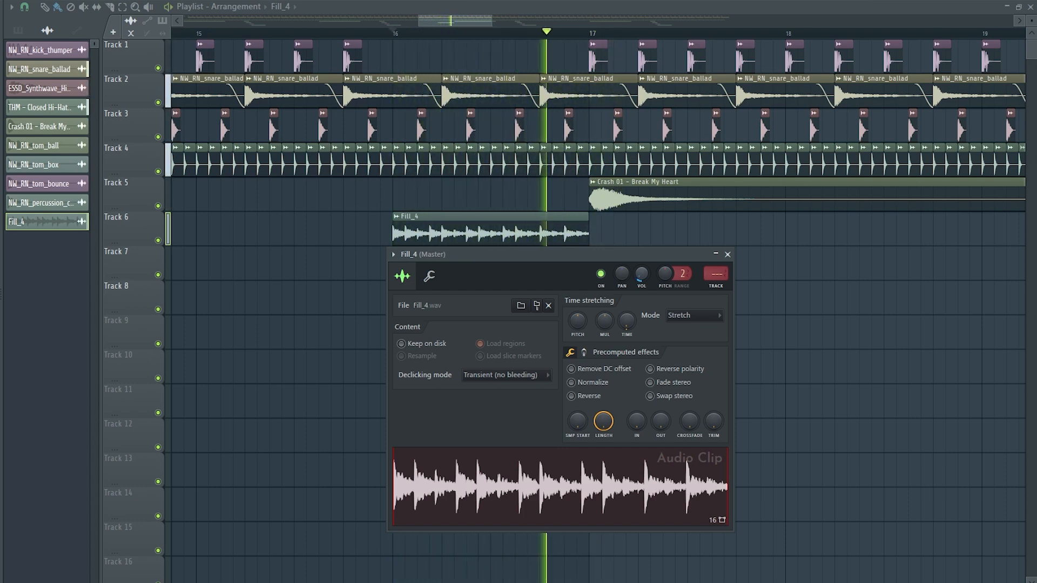
key(space)
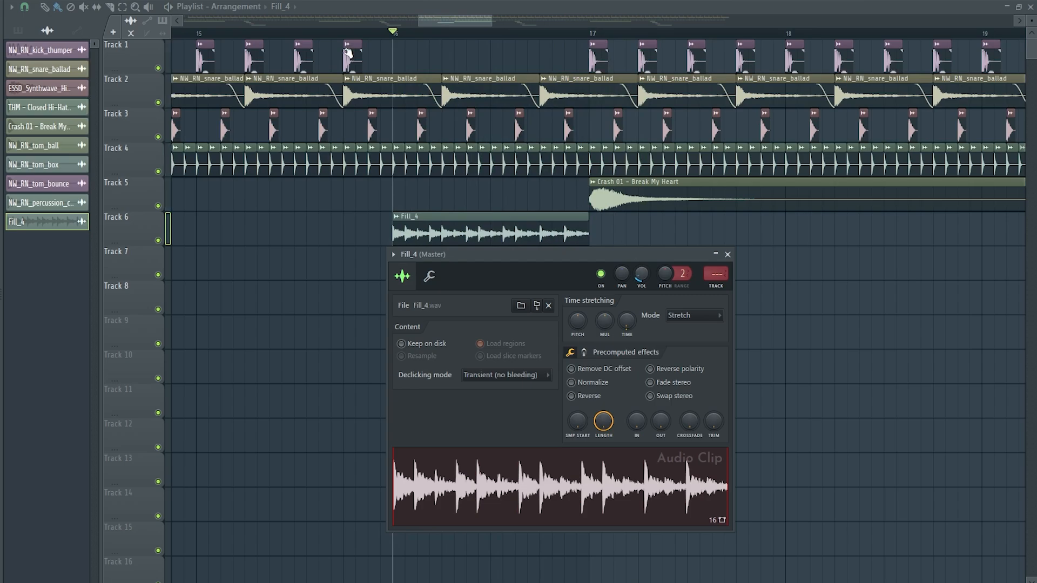
key(Escape)
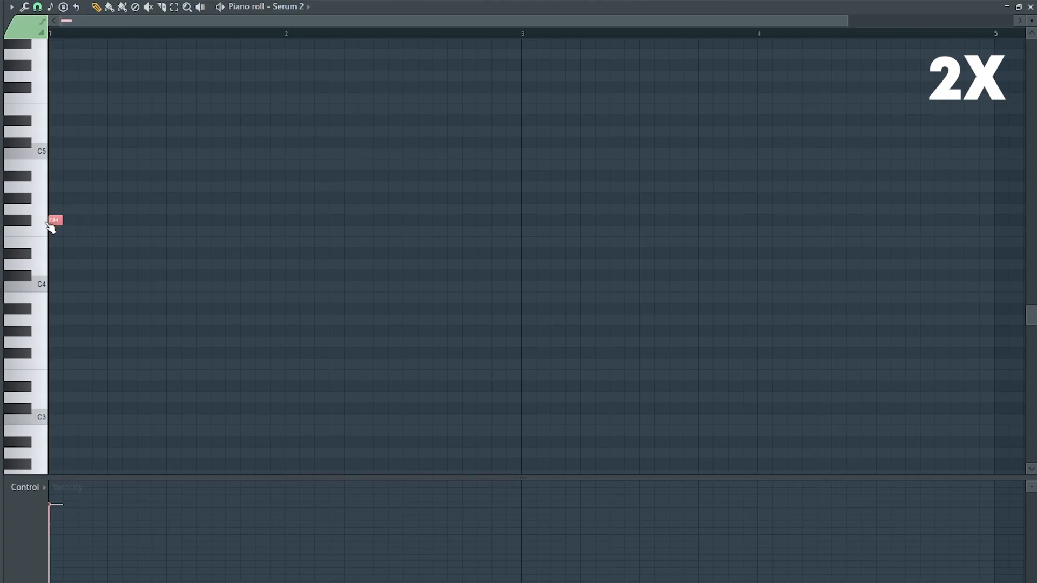
- Fill bar 1 of the Serum 2 piano roll with F#4 sixteenth notes and repeat them in bar 2 on C4
mouse_move(63, 233)
mouse_down()
mouse_move(307, 215)
mouse_move(60, 214)
mouse_up()
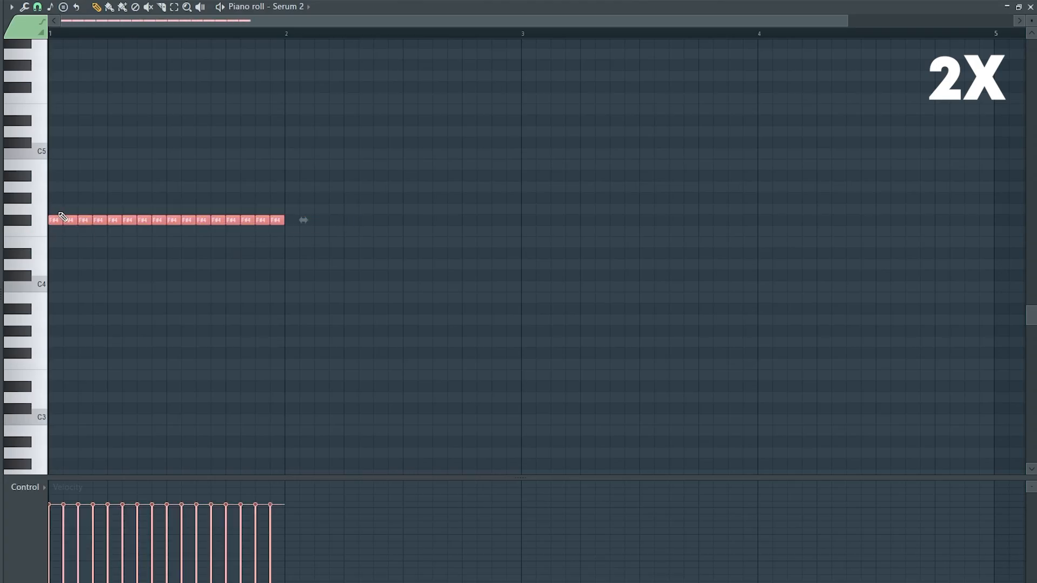
key(ctrl+b)
key(shift+Down)
key(shift+Down)
key(shift+Down)
key(shift+Down)
key(shift+Down)
key(shift+Down)
- Play the Serum 2 pattern and raise the notes in bar 2 one semitone to C#4
key(space)
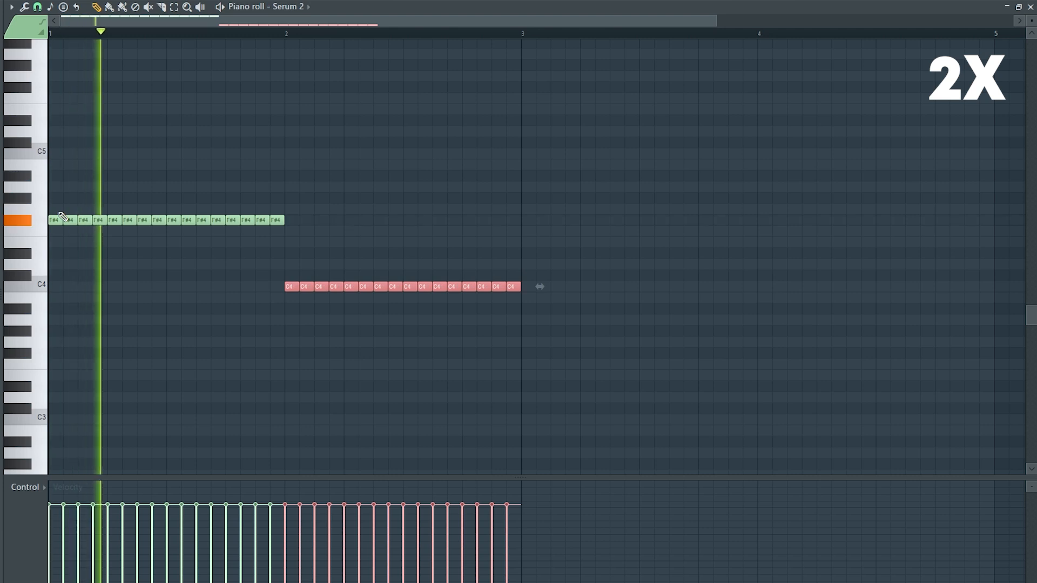
key(space)
key(space)
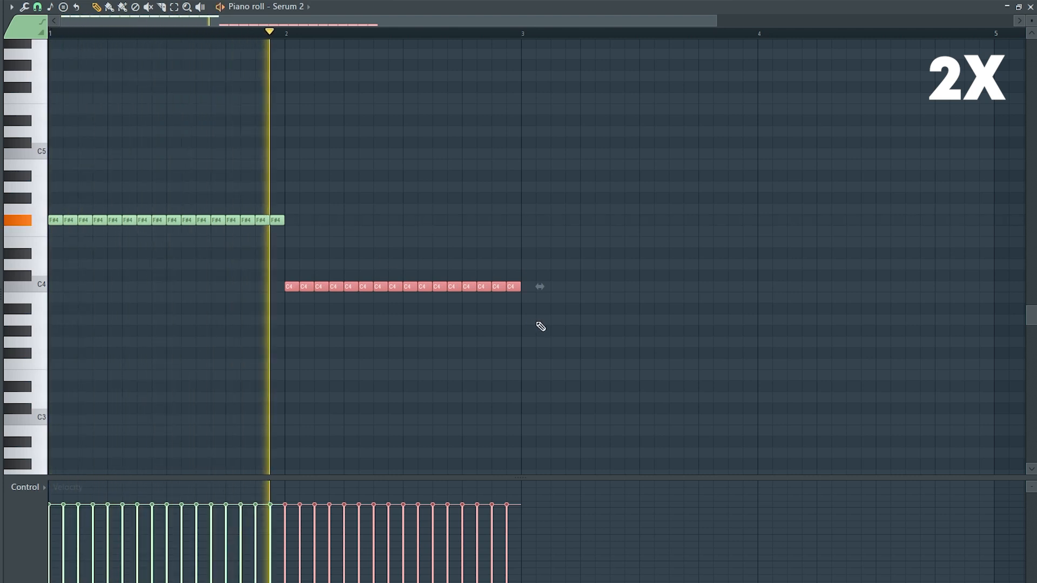
key(shift+Up)
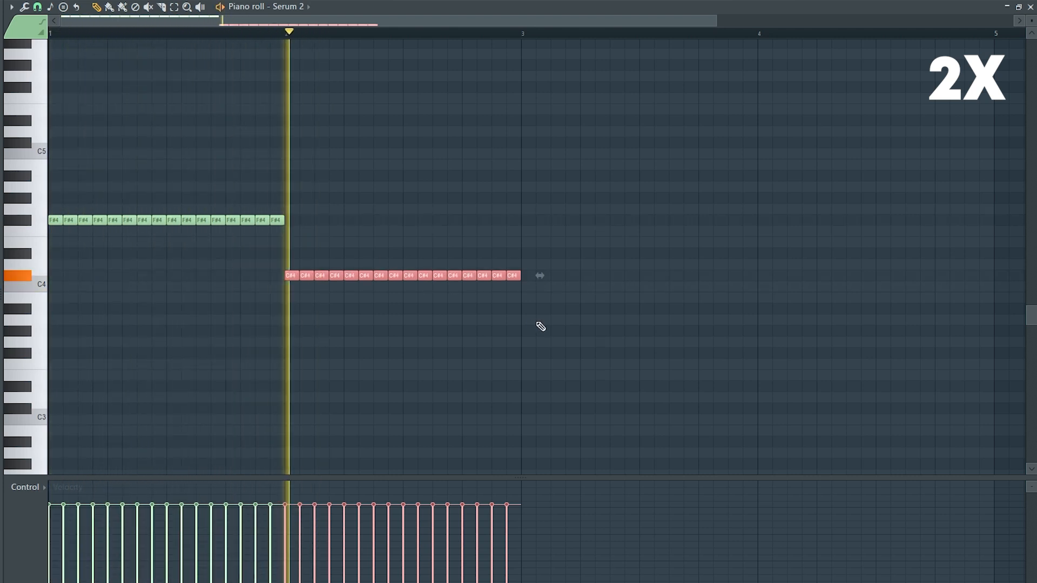
- Duplicate the C#4 notes into bar 3 and raise the copies three semitones to E4
key(ctrl+b)
key(shift+Up)
key(shift+Up)
key(shift+Up)
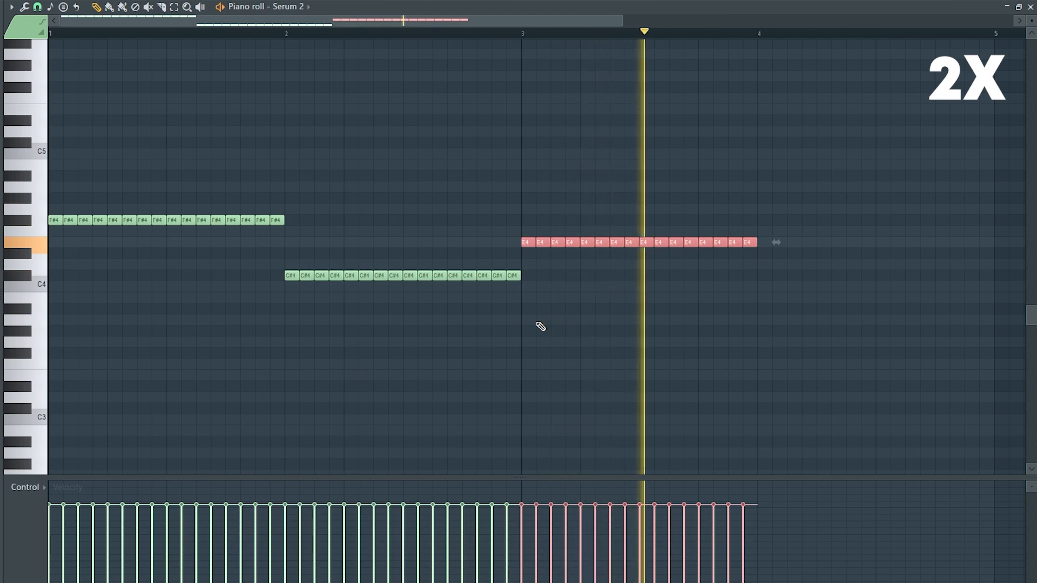
- Duplicate the E4 notes into bar 4, lower the copies two semitones to D4 and play the pattern
key(space)
key(ctrl+b)
key(shift+Down)
key(shift+Down)
key(space)
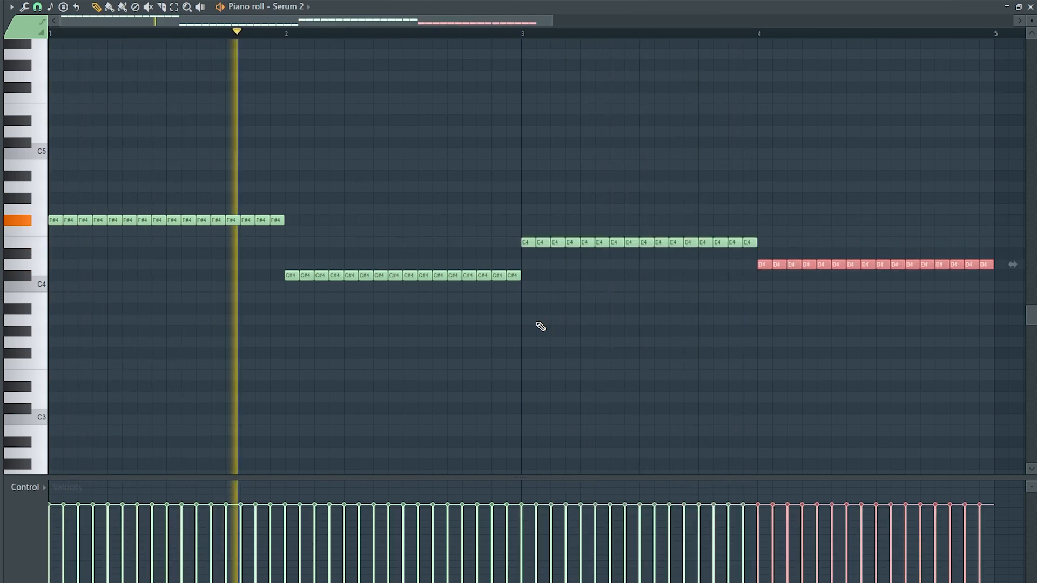
- Deselect the bar 4 notes and lower the Serum 2 mixer track's volume while playing the arrangement
ctrl+click(874, 375)
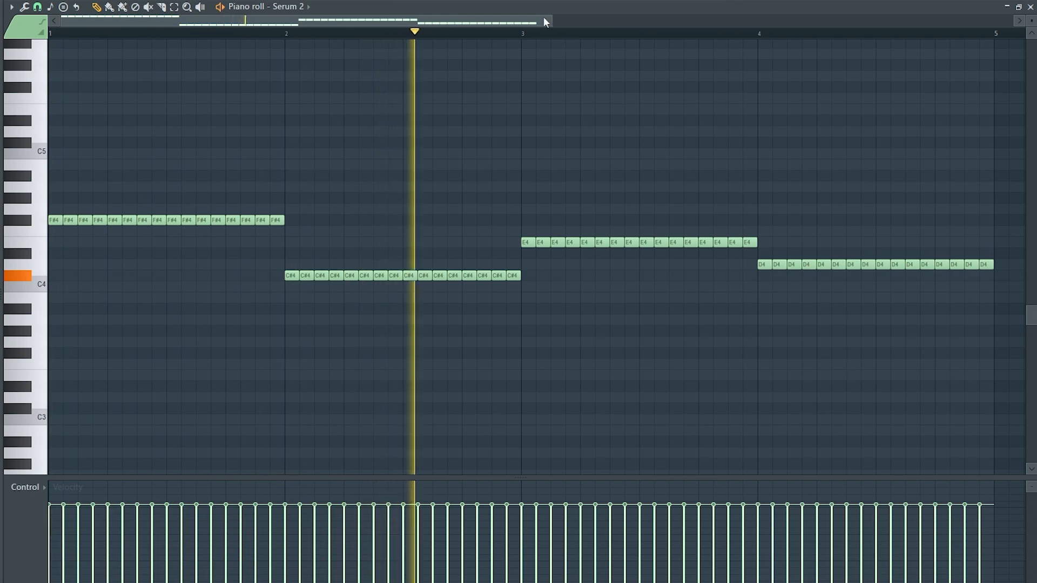
drag(551, 21, 538, 21)
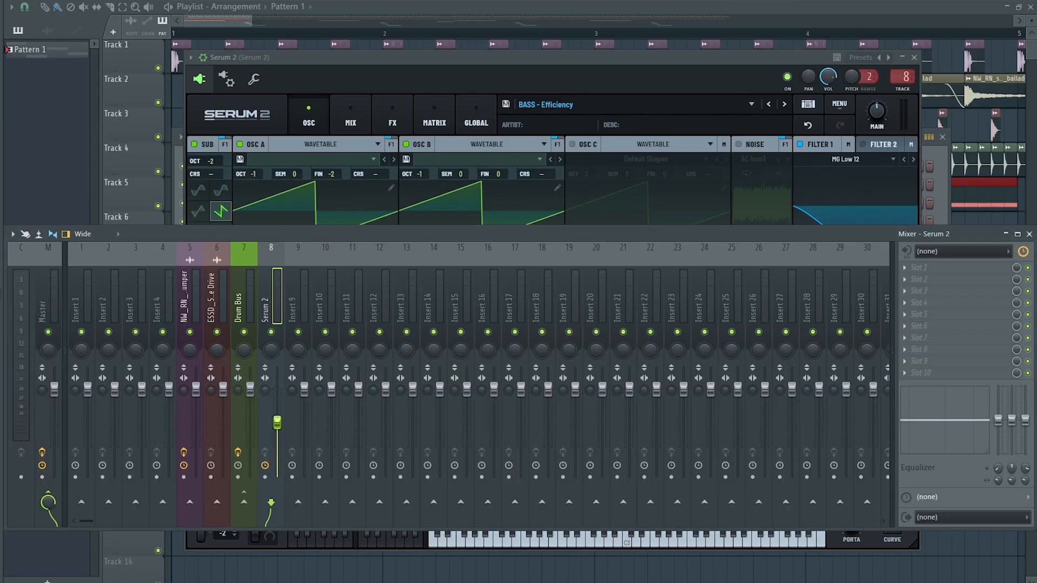
key(space)
drag(277, 422, 277, 432)
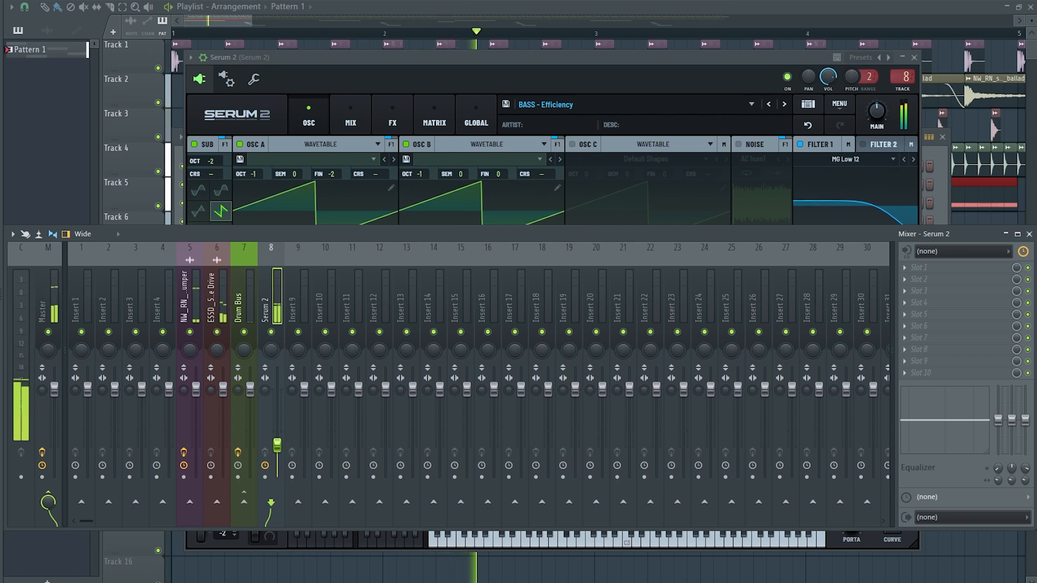
drag(277, 445, 277, 450)
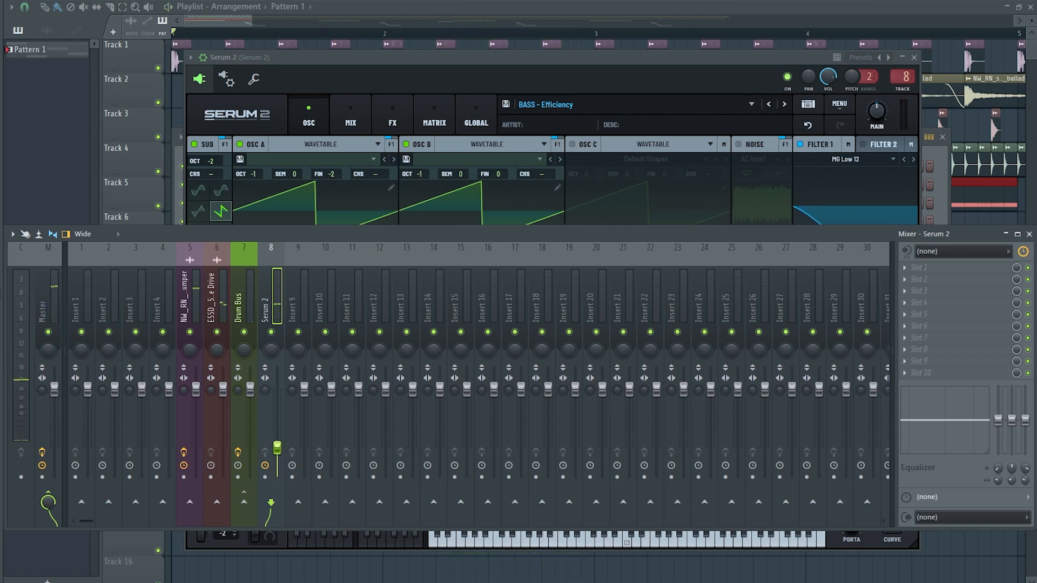
- Dock mixer insert 25 apart from the other tracks, rename it Sidechain and colour it Slate Blue (#45359F)
right_click(734, 298)
click(793, 482)
middle_click(735, 290)
text(S)
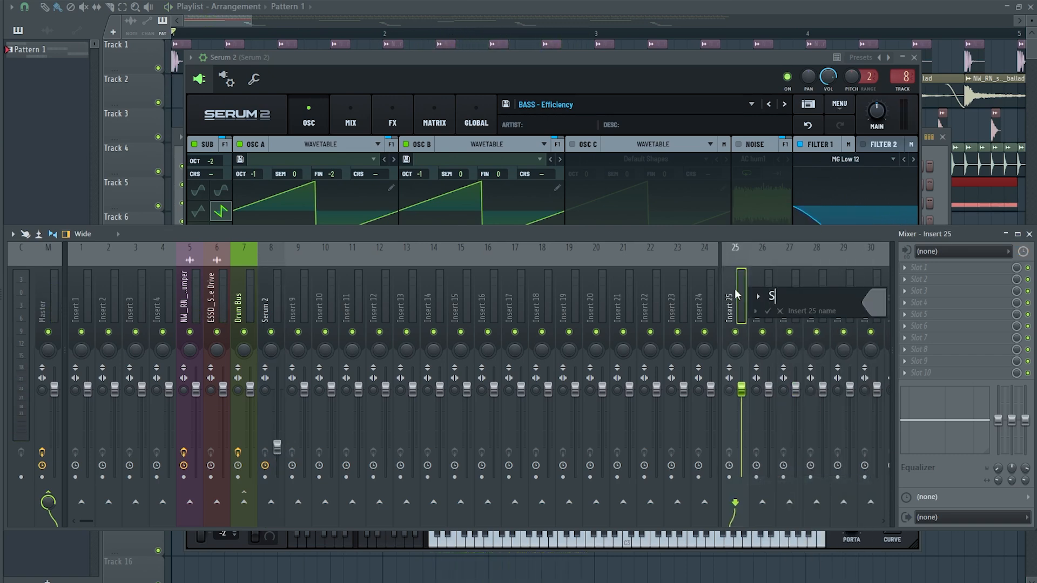
text(idechain)
click(870, 309)
click(875, 401)
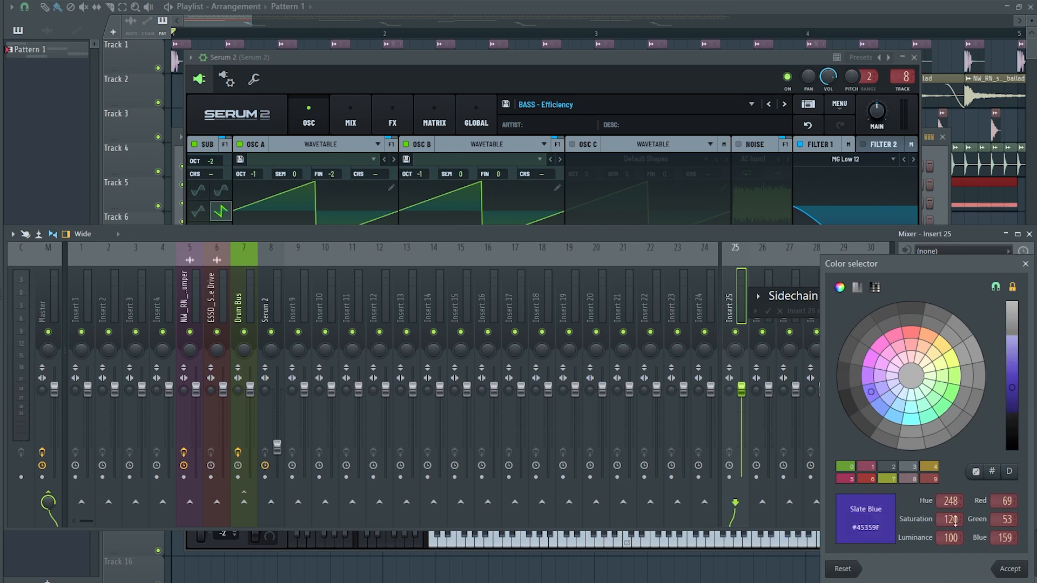
click(1014, 566)
click(767, 311)
- Sidechain the kick thumper track to the Sidechain track and route Serum 2 to the Sidechain track only
click(188, 288)
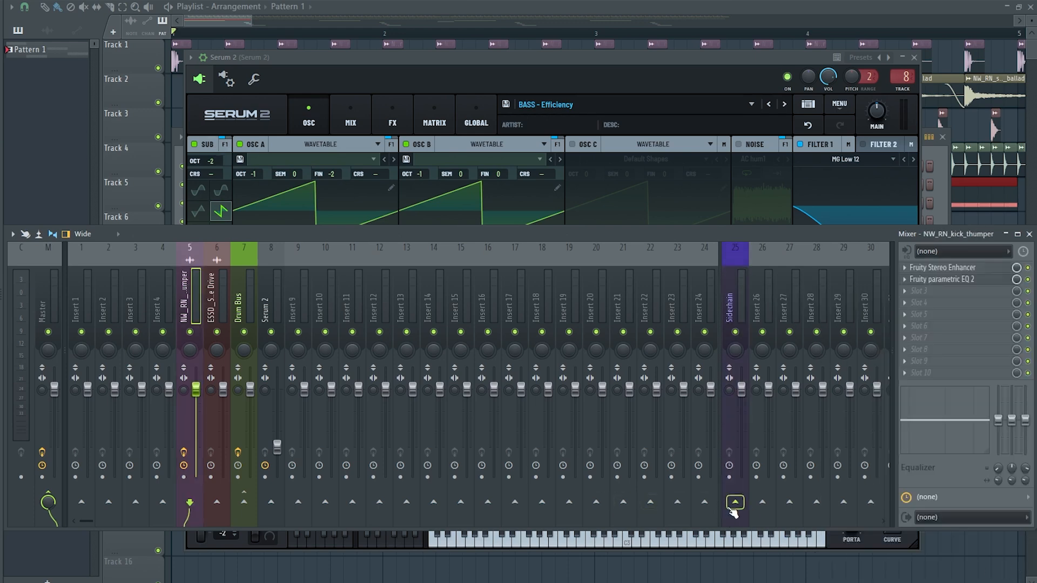
right_click(735, 503)
click(273, 308)
right_click(735, 503)
click(756, 518)
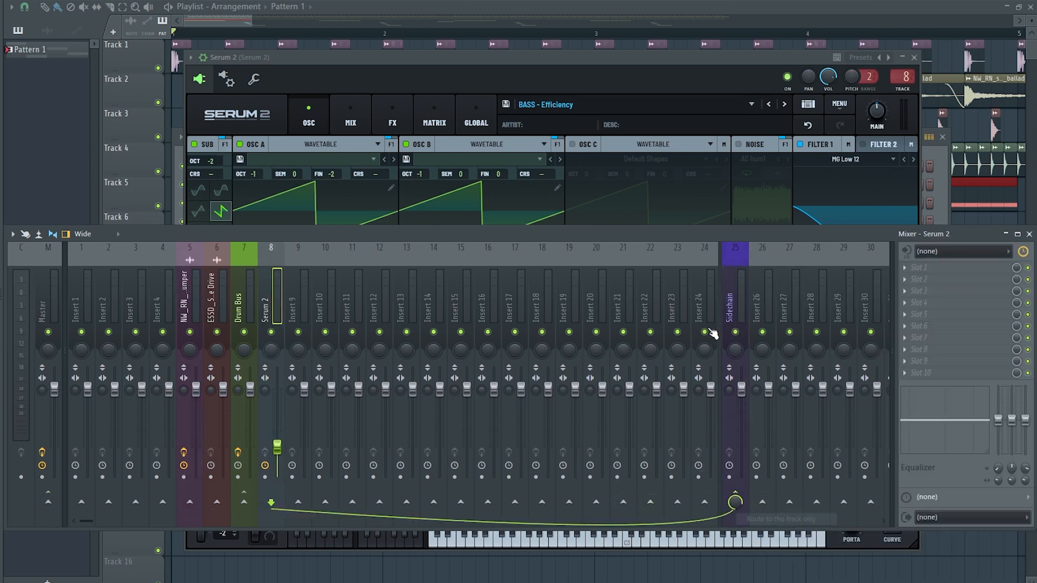
- Set up Fruity Limiter compression on the Sidechain track, triggered by NW_RN_kick_thumper, and play the pumping effect
click(731, 308)
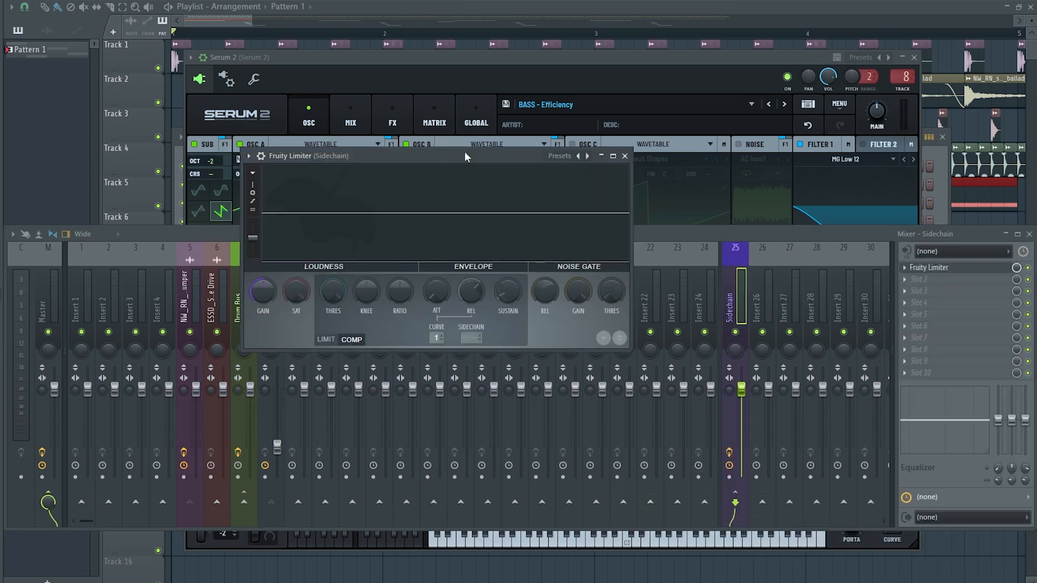
drag(465, 152, 467, 148)
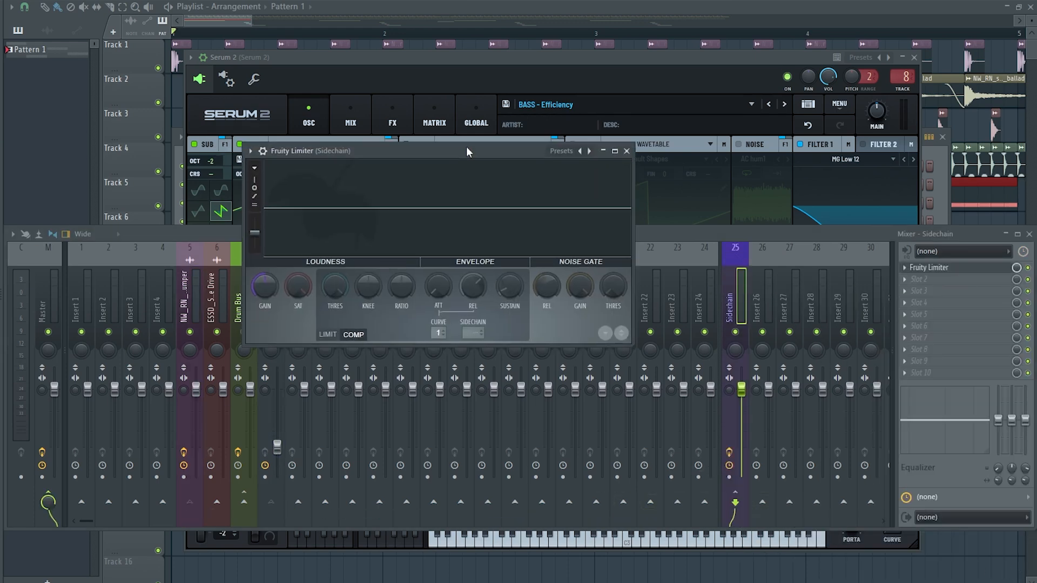
click(469, 333)
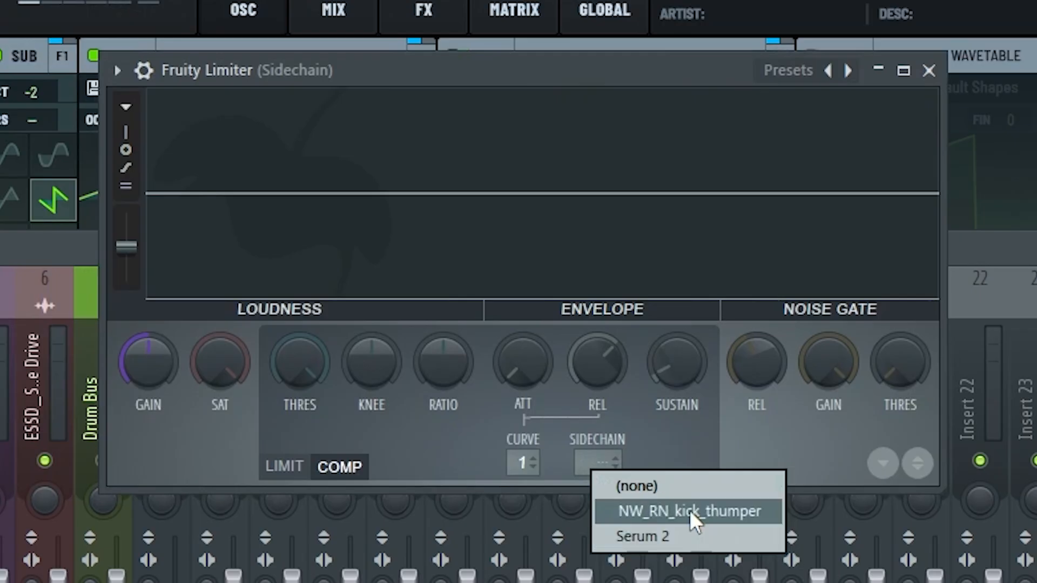
click(689, 511)
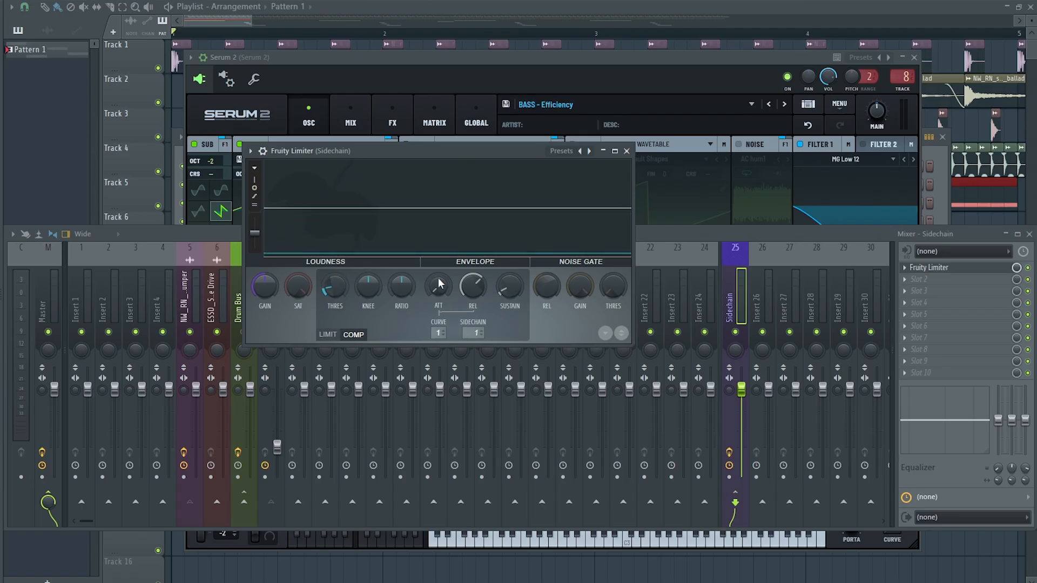
key(space)
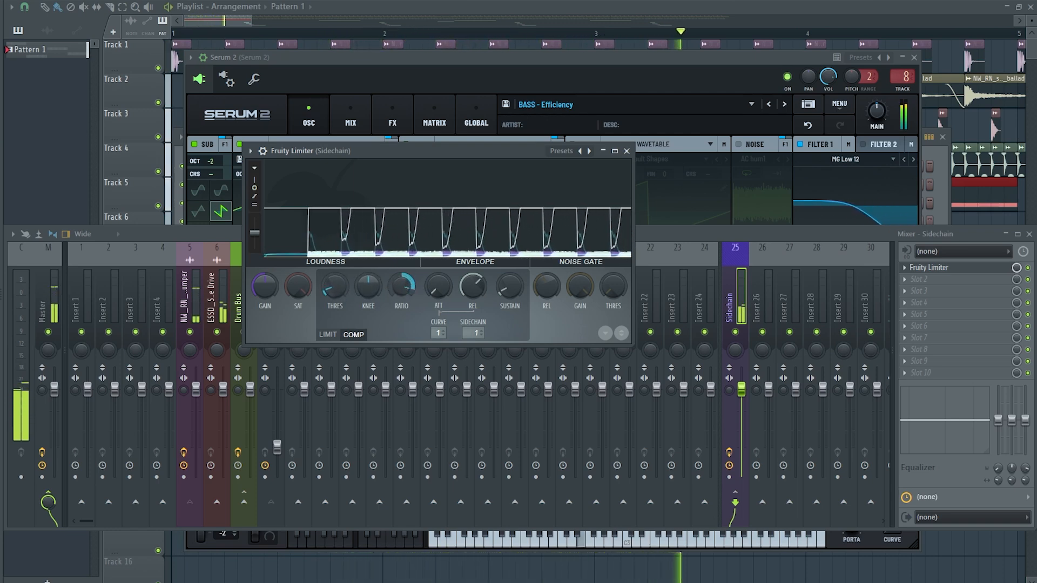
click(626, 150)
- Process the Serum 2 track with Fruity Parametric EQ 2, Stereo Enhancer and Multiband Compressor while playing the track
click(277, 448)
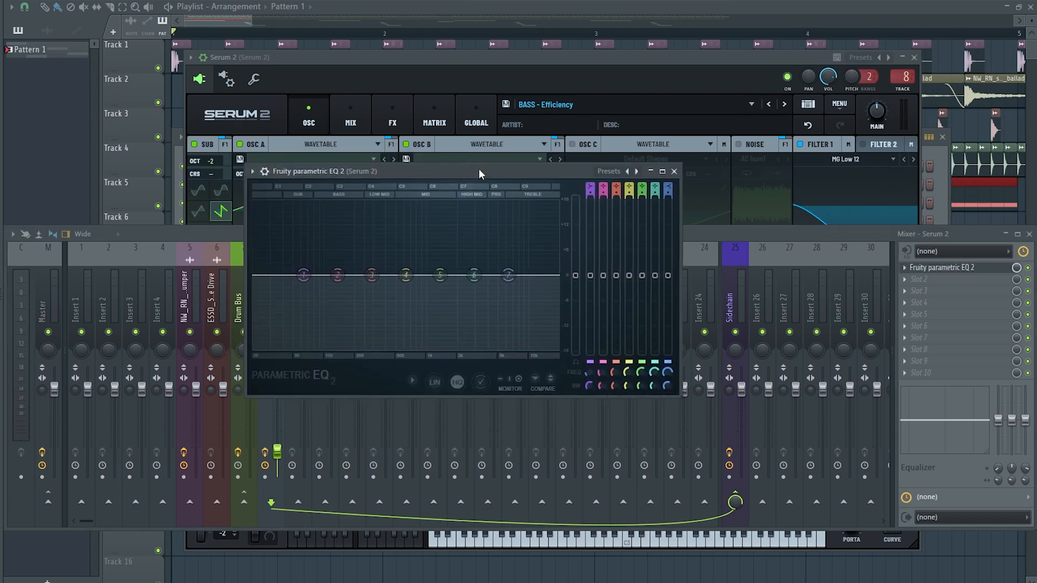
drag(479, 170, 493, 174)
drag(529, 299, 466, 342)
key(space)
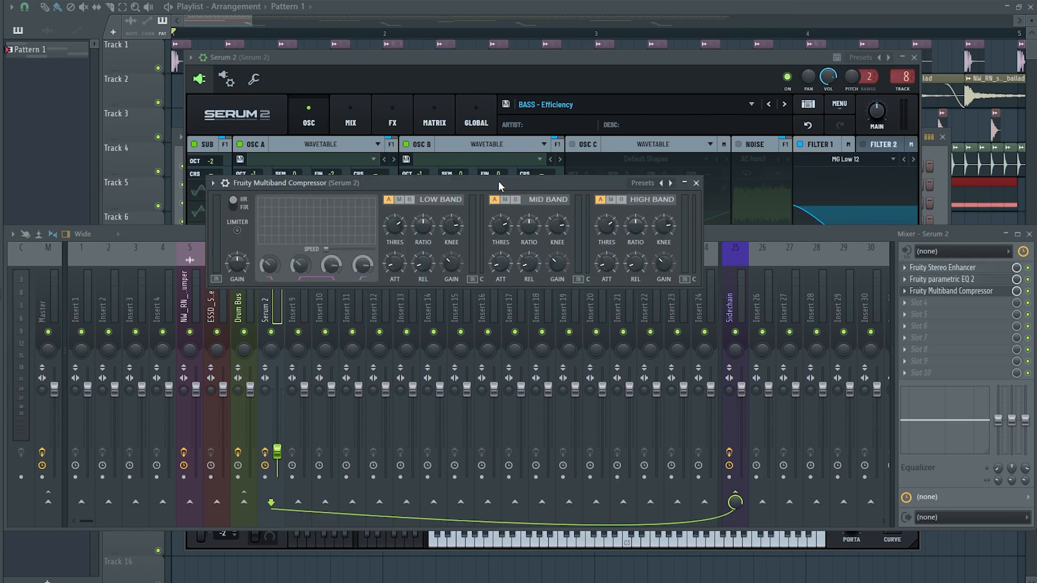
key(space)
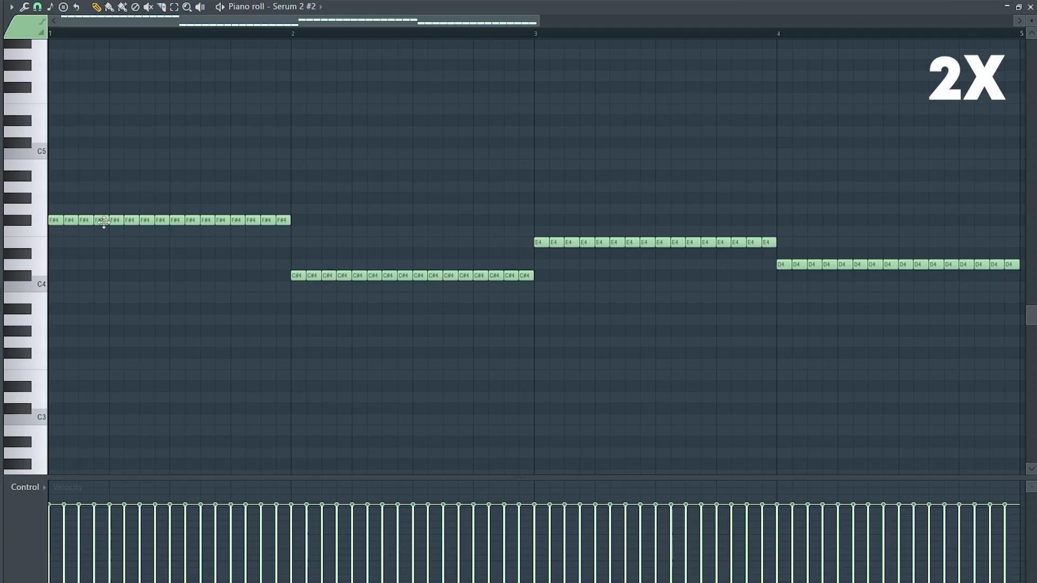
- Delete all but the first note of each bar in the Serum 2 #2 piano roll
drag(62, 213, 567, 313)
drag(554, 216, 1023, 299)
key(Delete)
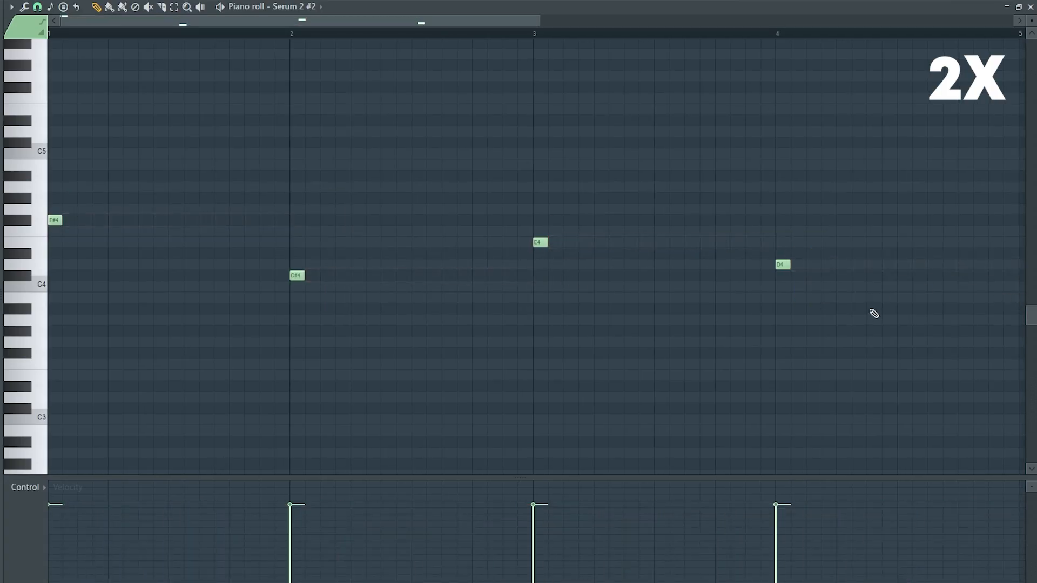
- Extend the four remaining Serum 2 #2 notes to a full bar each, raise them one octave and play them
drag(874, 315, 296, 239)
key(ctrl+Up)
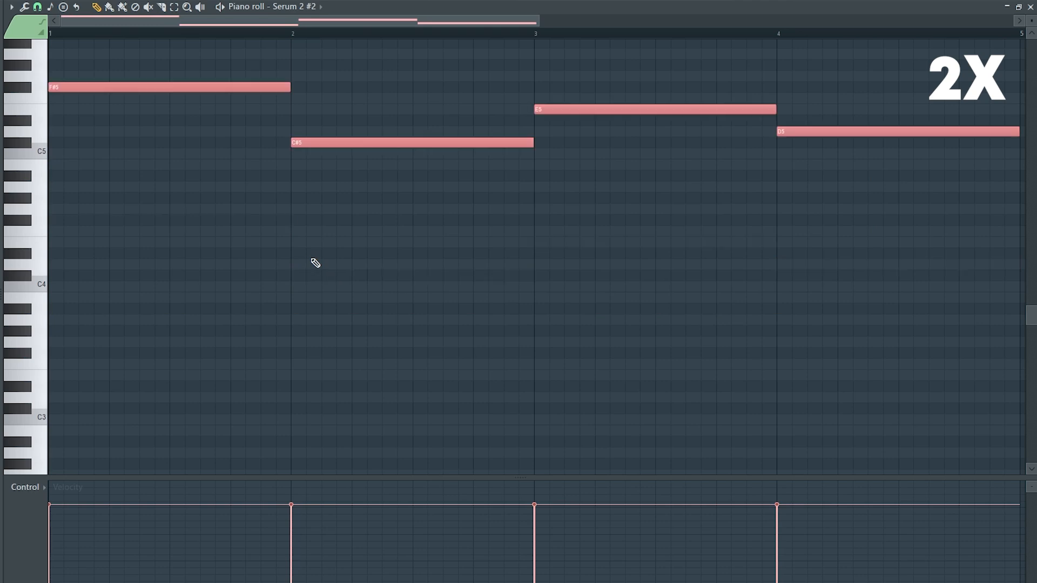
scroll(315, 262, up, 4)
ctrl+click(205, 378)
key(space)
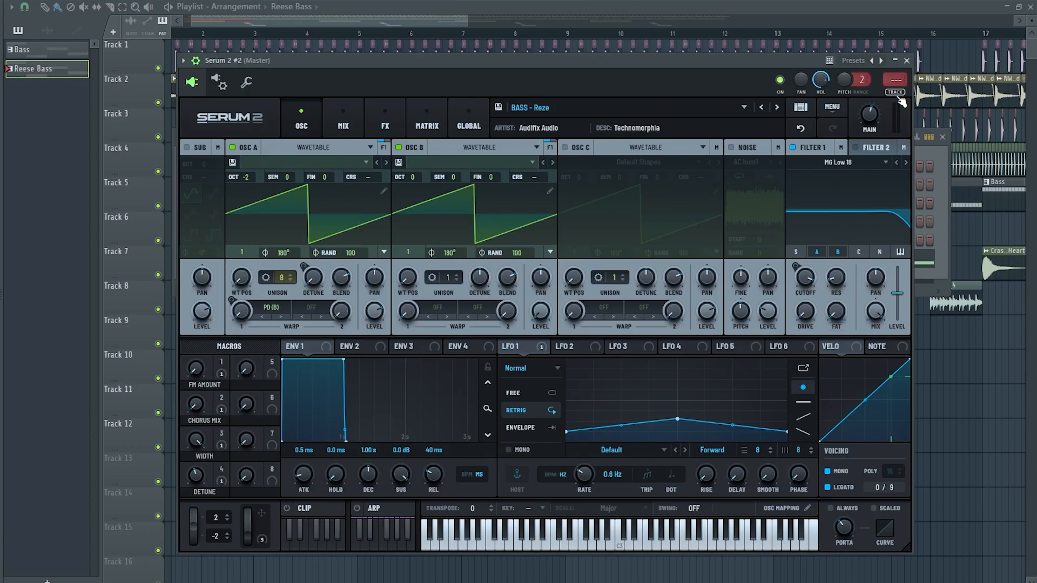
- Assign Serum 2 #2 to mixer track 9 and route that track to the Sidechain track only
click(895, 93)
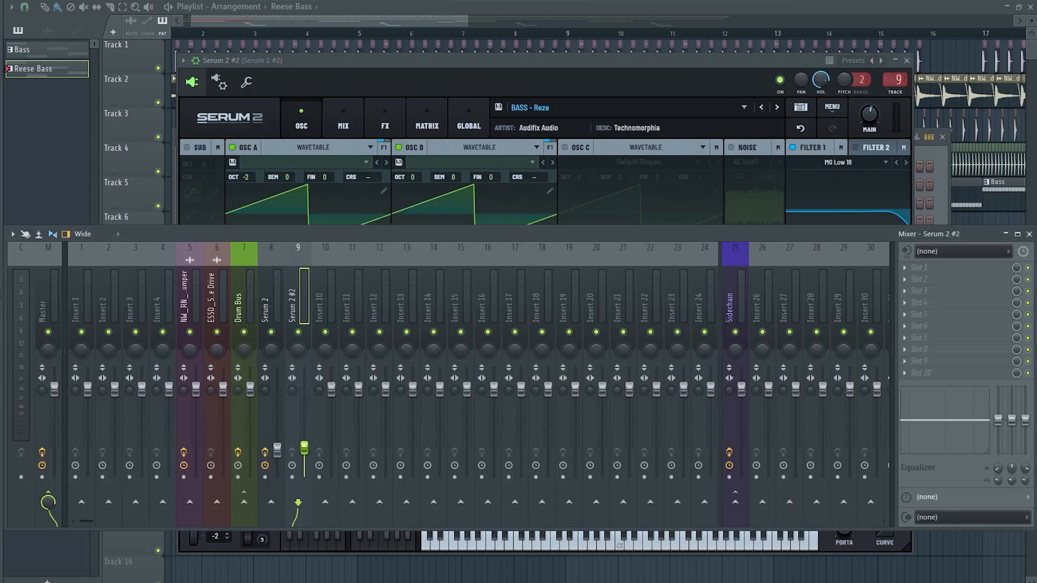
right_click(738, 505)
click(780, 524)
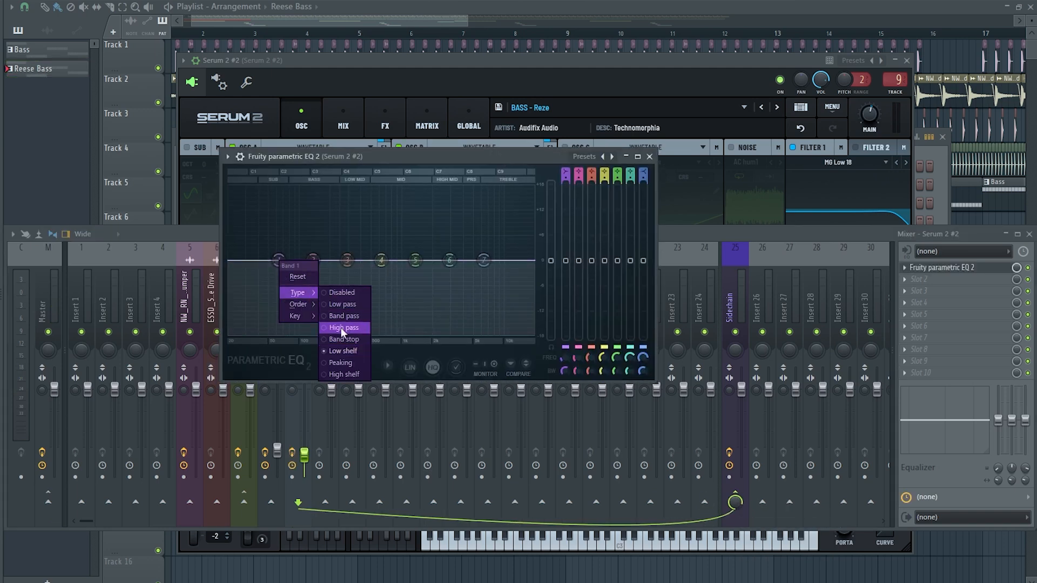
- Make EQ band 1 on Serum 2 #2 a Steep 8 high pass, raise its cutoff and boost band 7 during playback
click(342, 327)
right_click(278, 260)
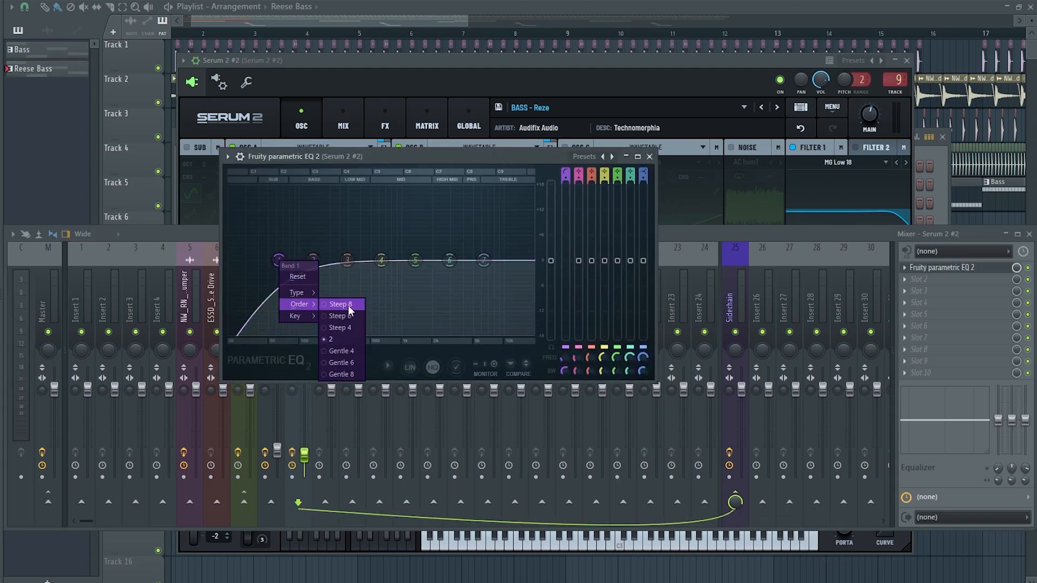
click(348, 306)
key(space)
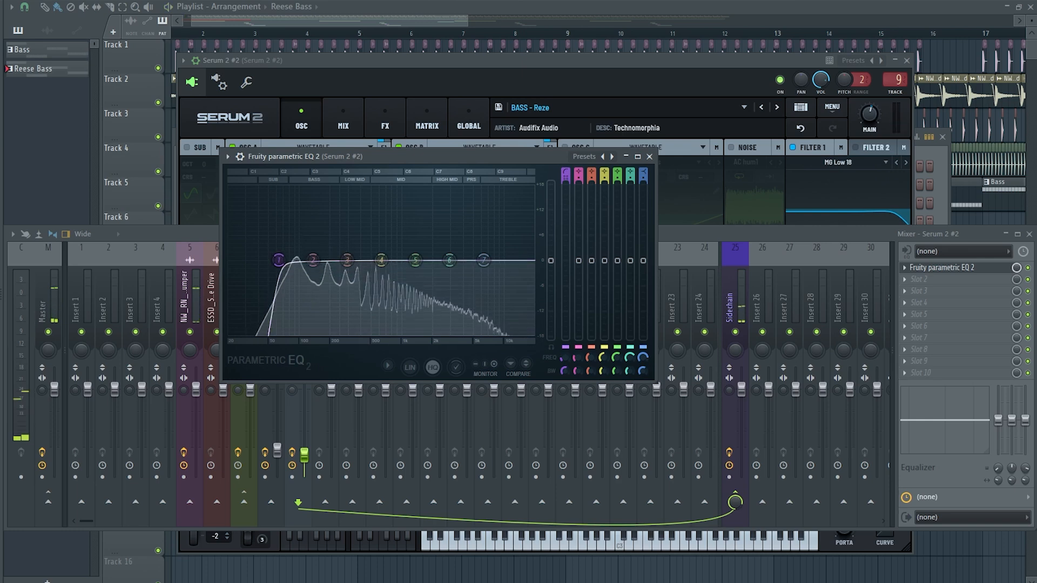
drag(278, 260, 364, 260)
drag(483, 260, 487, 242)
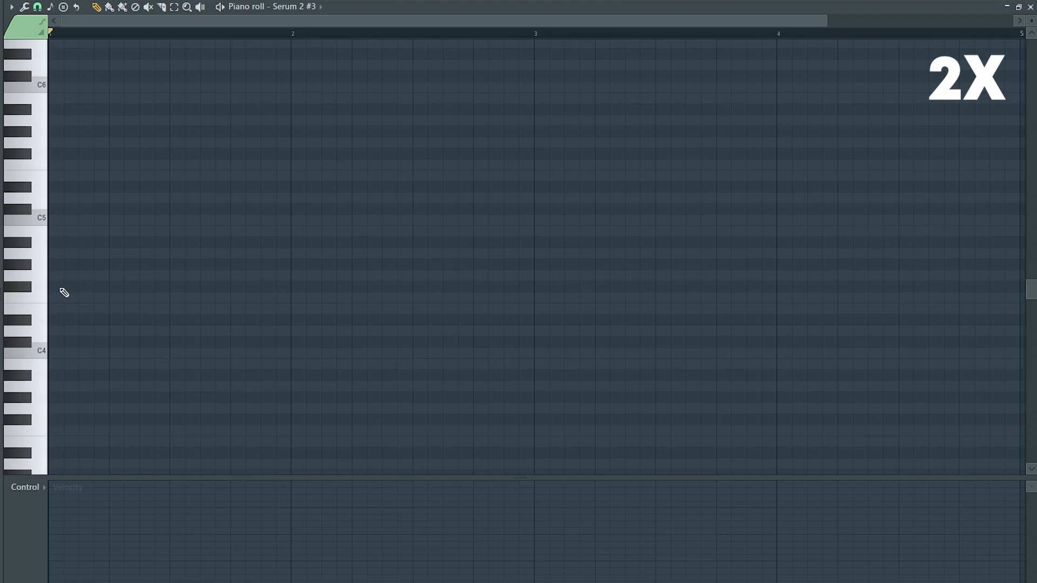
- Place one-beat notes in the Serum 2 #3 piano roll, F#4 at bar 1 and E4 at bar 3, and play them
click(63, 286)
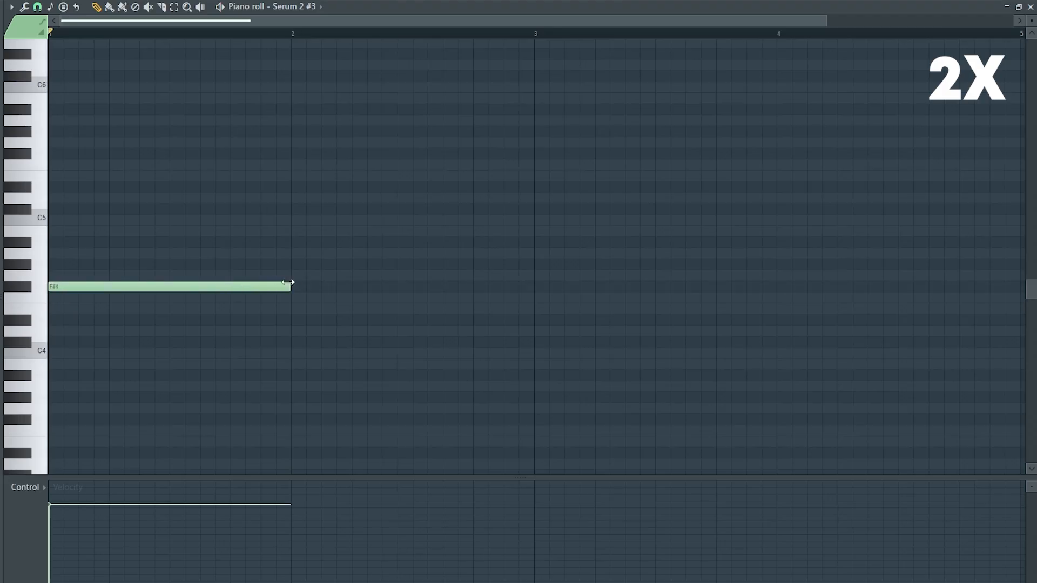
click(540, 330)
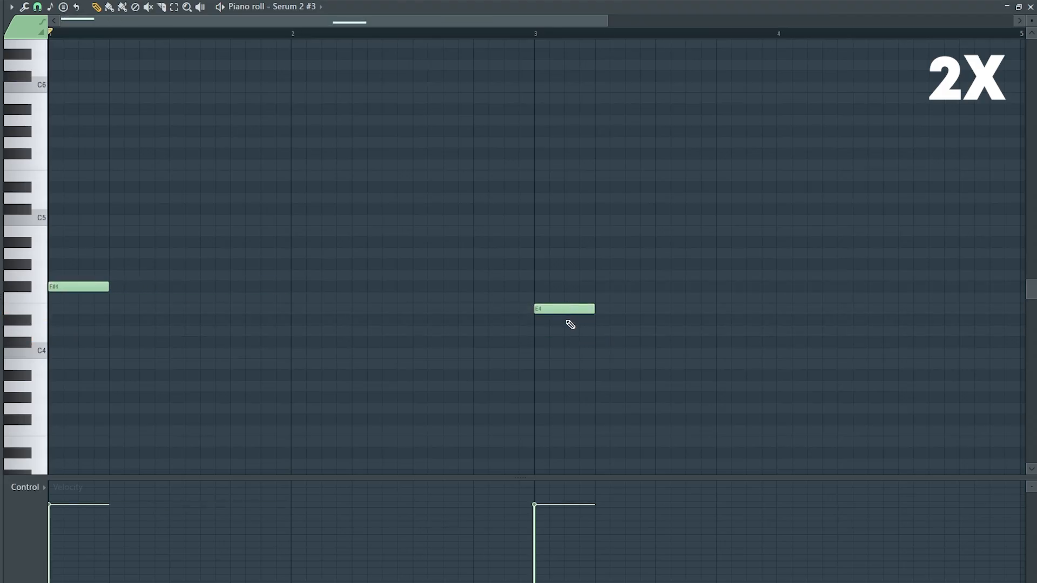
scroll(395, 378, down, 1)
key(space)
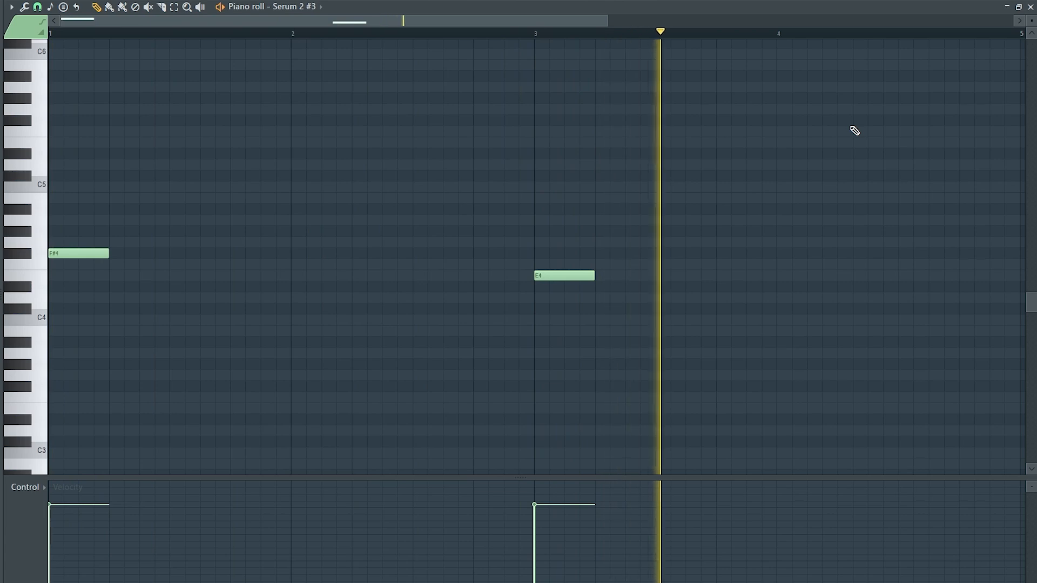
key(space)
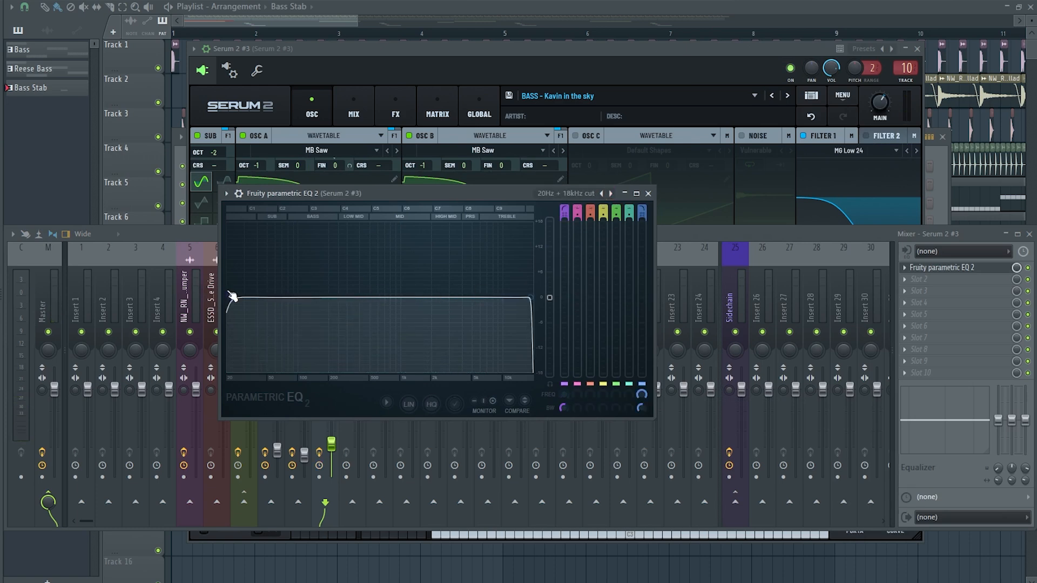
- Process Serum 2 #3 with a higher EQ low cut, ValhallaRoom at 32.3 % mix and Fruity Delay, and play it
drag(233, 296, 321, 297)
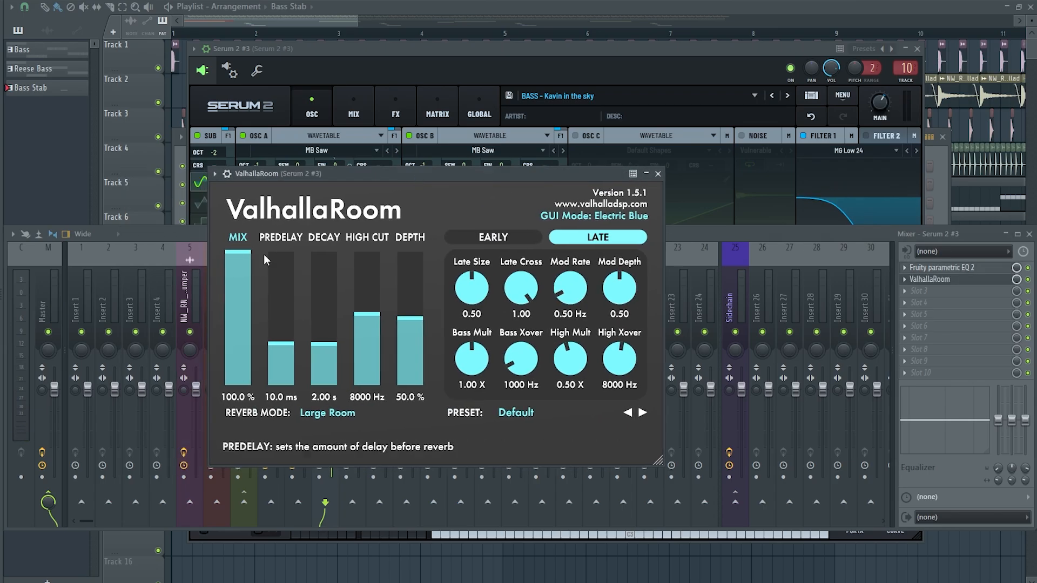
drag(243, 259, 249, 342)
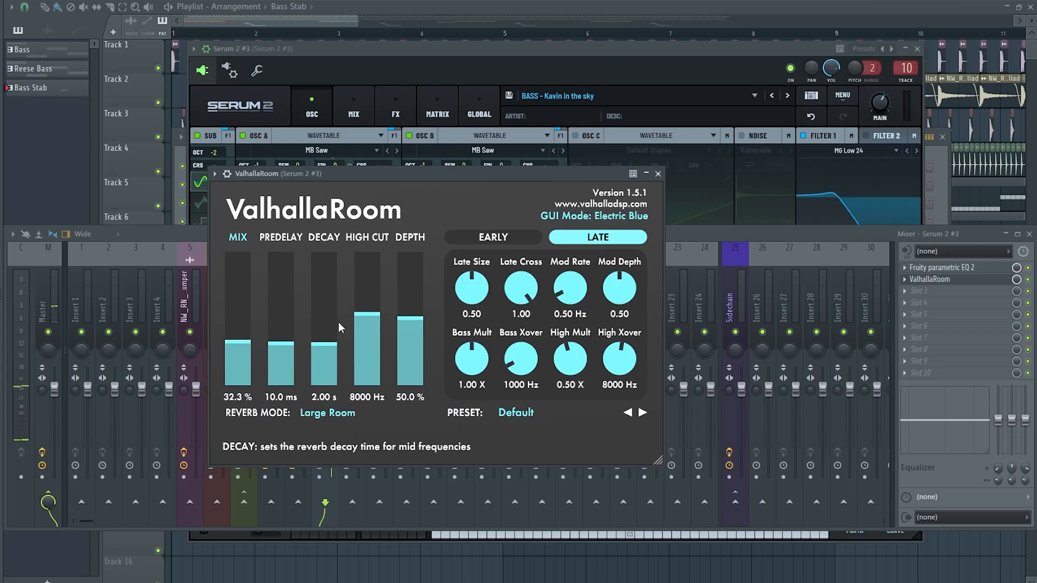
click(657, 173)
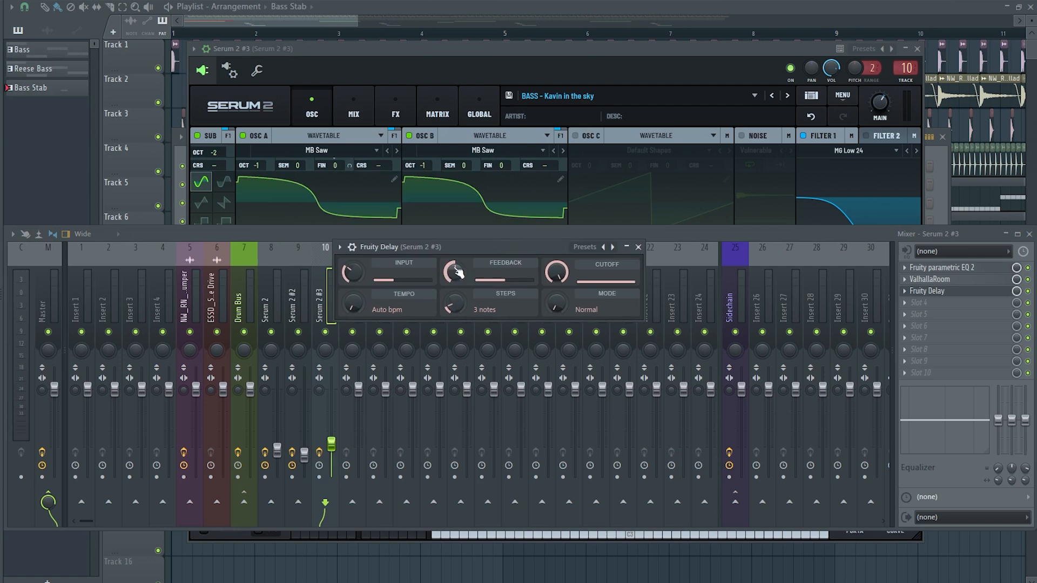
key(space)
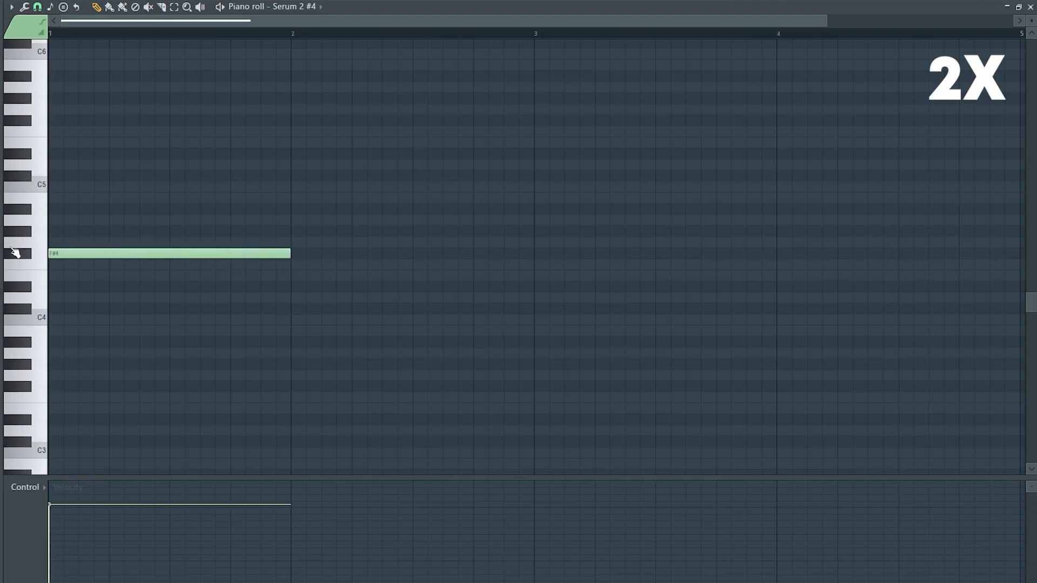
- Add full-bar B4 and D5 notes above the F#4 in bar 1 of Serum 2 #4 and play the chord
scroll(15, 252, up, 2)
click(62, 232)
click(64, 197)
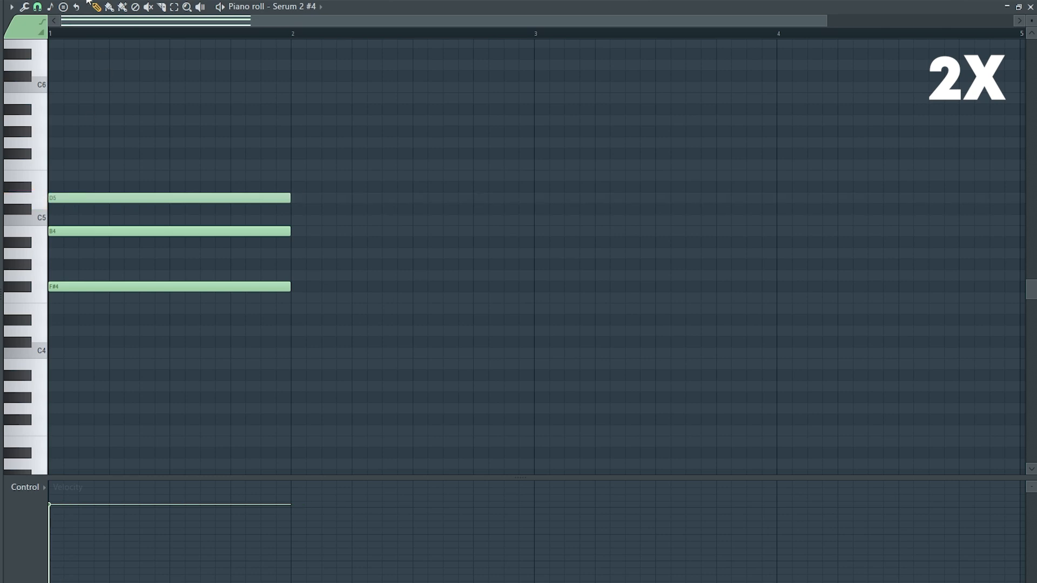
key(space)
key(space)
- Build a full-bar chord of C#4, F#4 and A4 in bar 2 of Serum 2 #4 and play it from bar 2
mouse_move(295, 330)
mouse_down()
mouse_move(314, 326)
mouse_move(312, 337)
mouse_up()
click(294, 287)
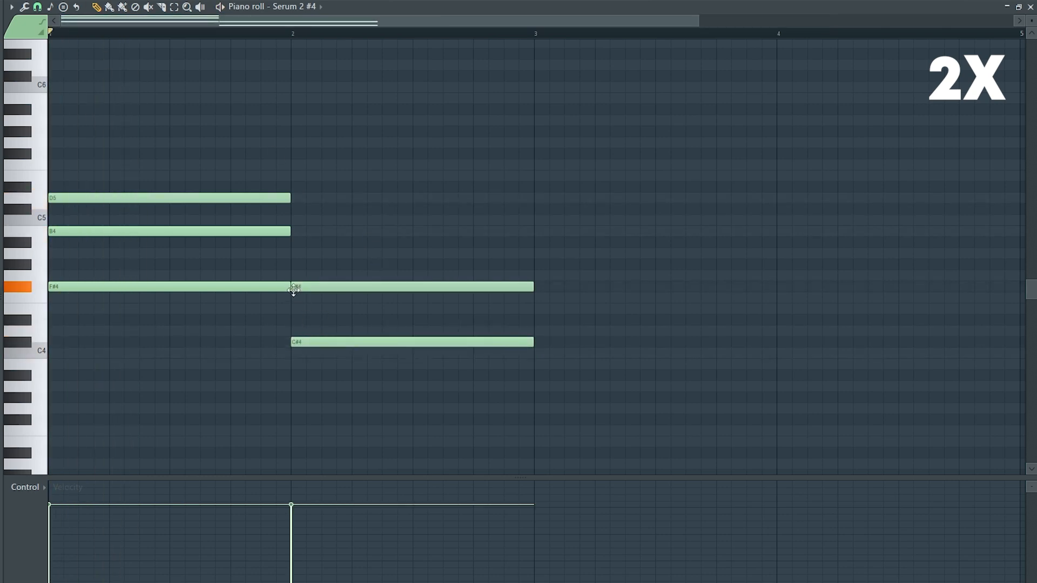
click(294, 257)
key(space)
click(293, 33)
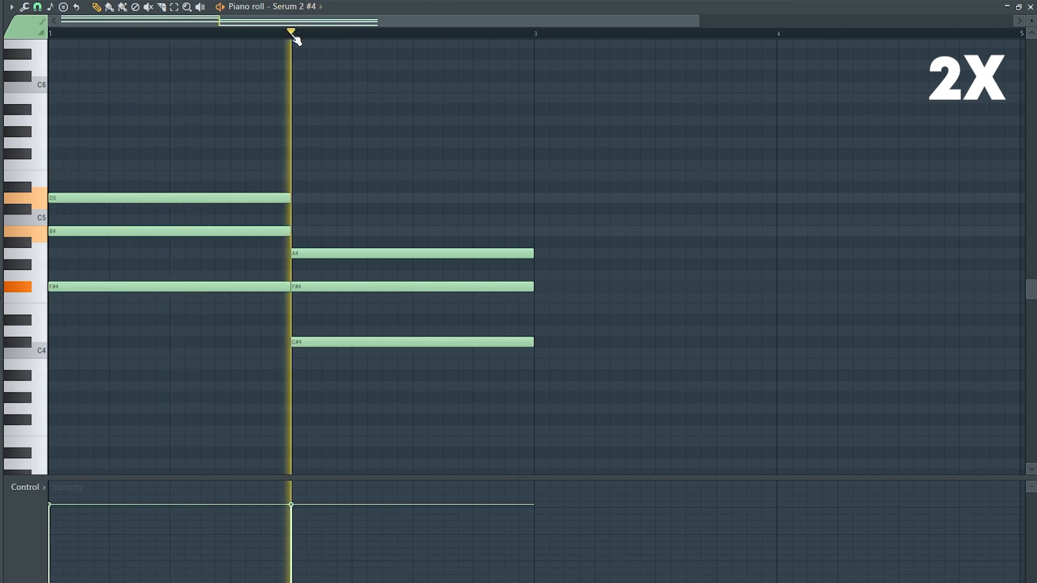
- Shorten the bar 1 chord by one sixteenth, start the second chord where it ends, extend that to bar 3, and play it
key(space)
drag(269, 174, 274, 287)
drag(326, 230, 319, 386)
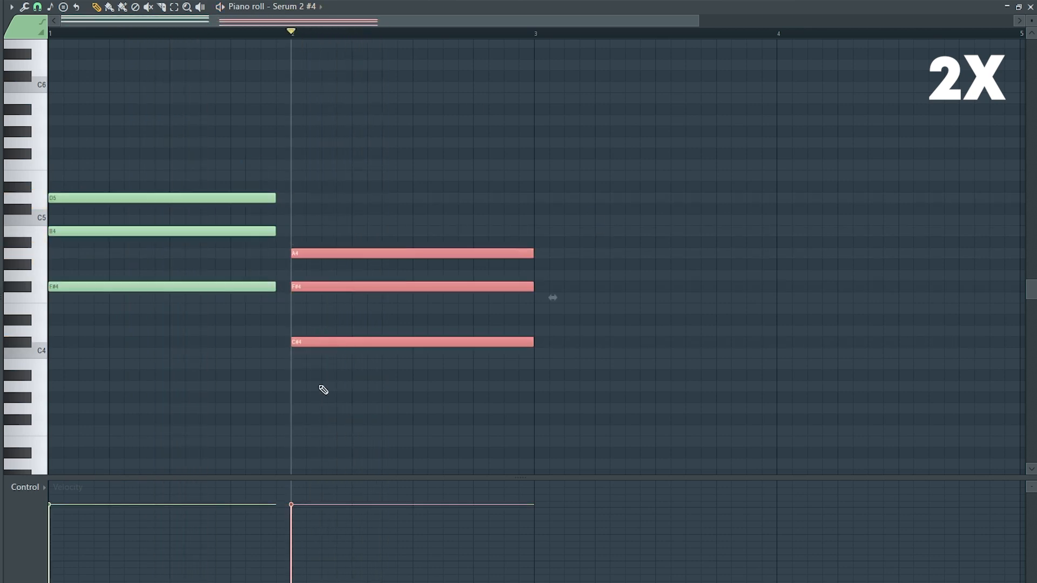
click(77, 33)
key(space)
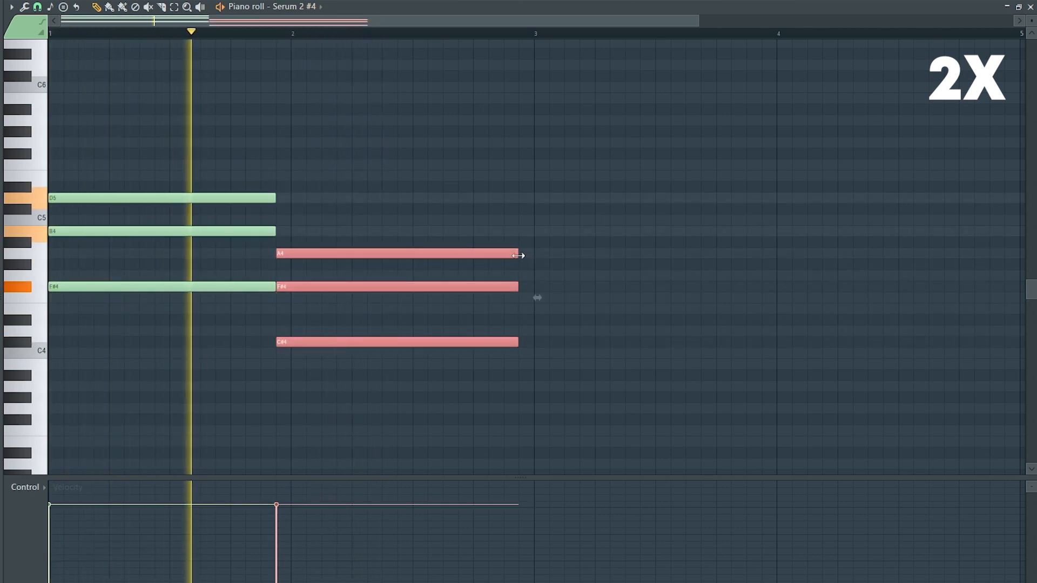
drag(519, 252, 533, 251)
key(space)
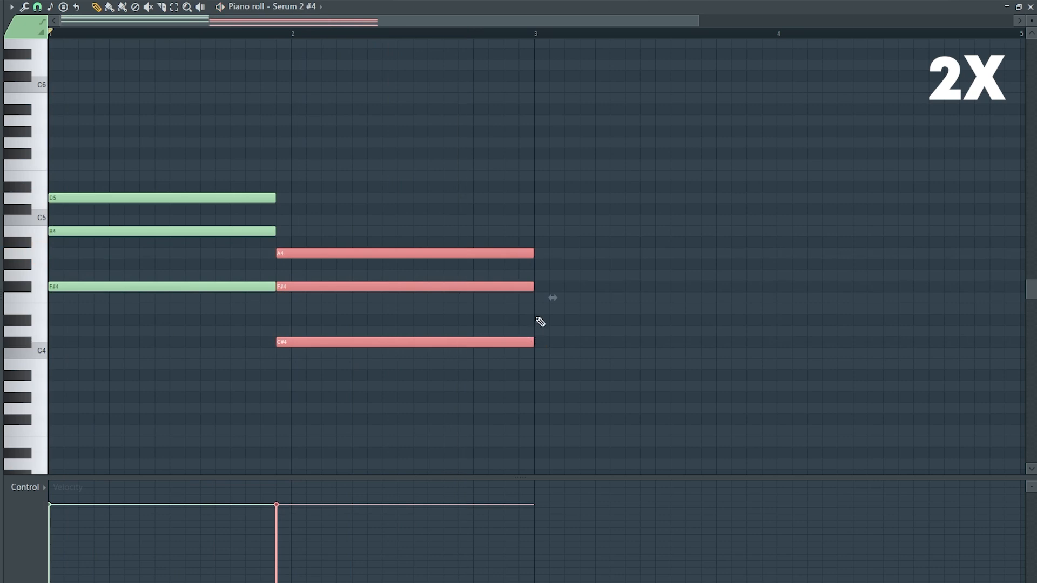
- Build a third chord of E4, G#4 and B4 at bar 3, ending one sixteenth before bar 4
click(537, 309)
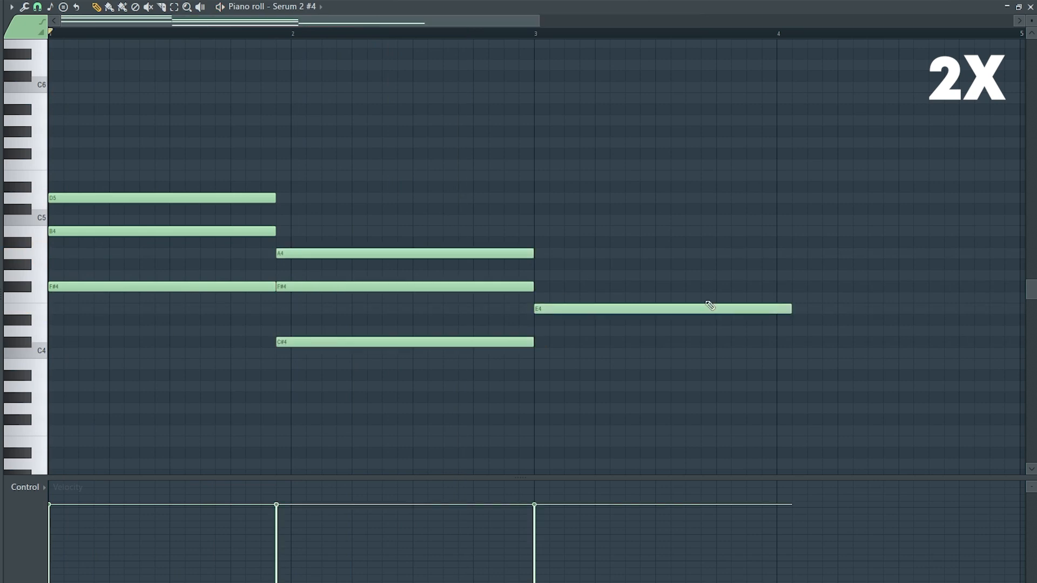
click(536, 264)
mouse_move(539, 237)
mouse_down()
mouse_move(580, 217)
mouse_move(578, 232)
mouse_up()
drag(572, 208, 765, 329)
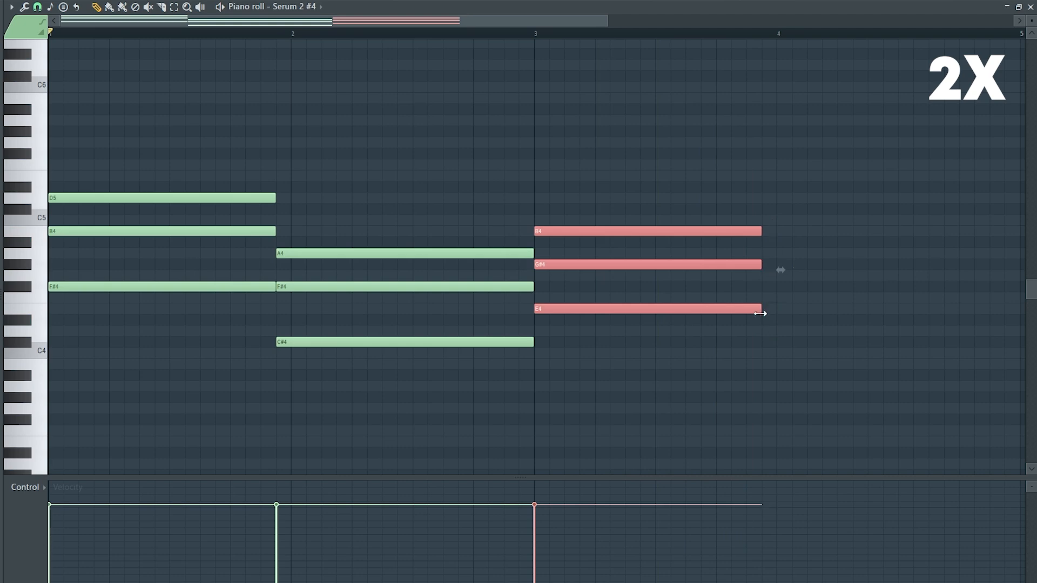
- Add a fourth chord of D4, F#4 and A4 directly after the third and extend it to bar 5
click(764, 333)
click(761, 286)
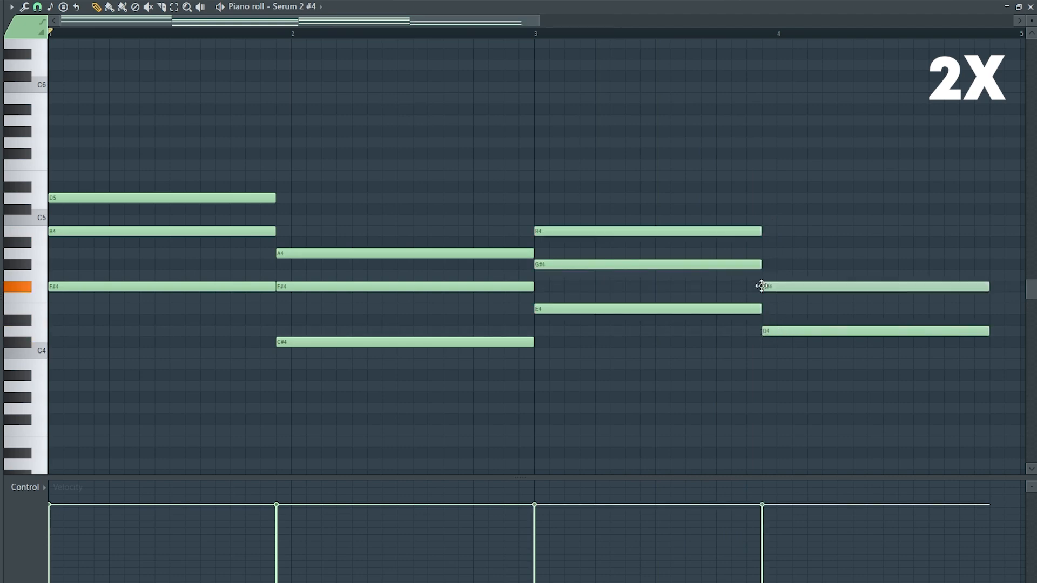
click(763, 254)
drag(939, 248, 950, 332)
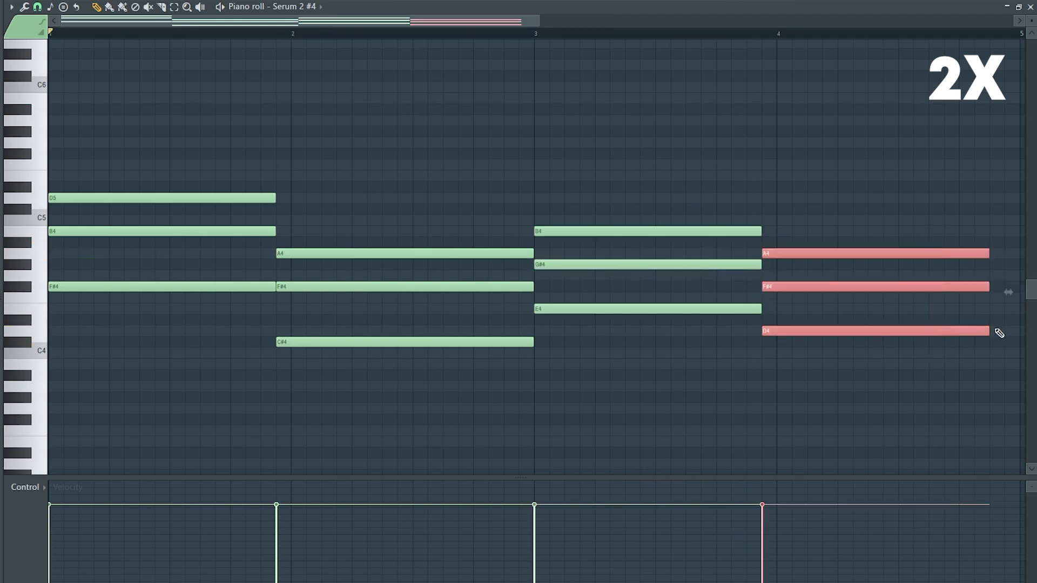
- Duplicate the lowest note of each of the four chords one octave up and place the copies above their original chords
drag(183, 298, 210, 286)
drag(345, 364, 380, 344)
drag(648, 330, 680, 309)
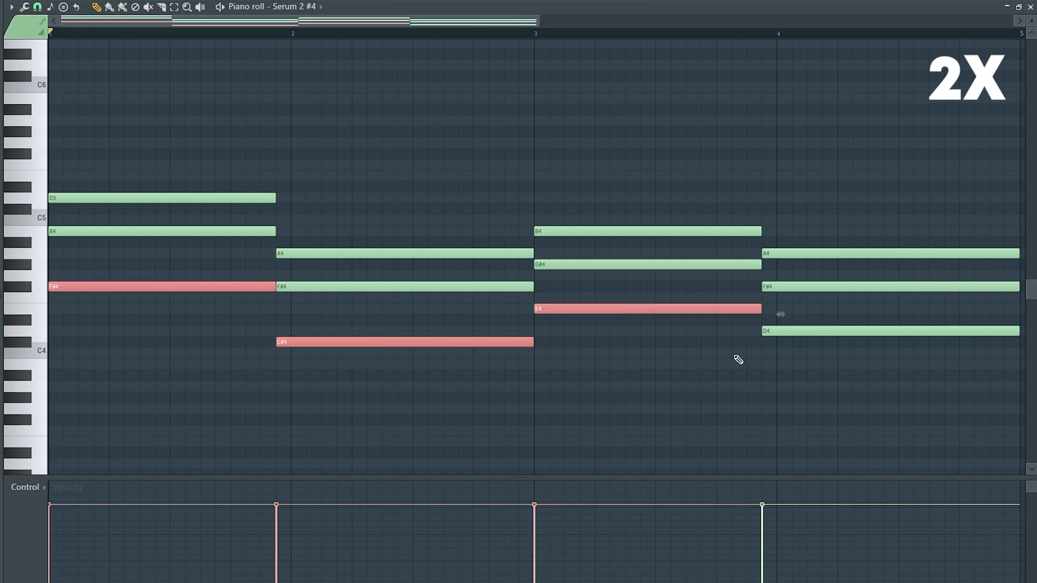
drag(837, 348, 877, 322)
key(ctrl+b)
key(ctrl+Up)
scroll(682, 270, down, 3)
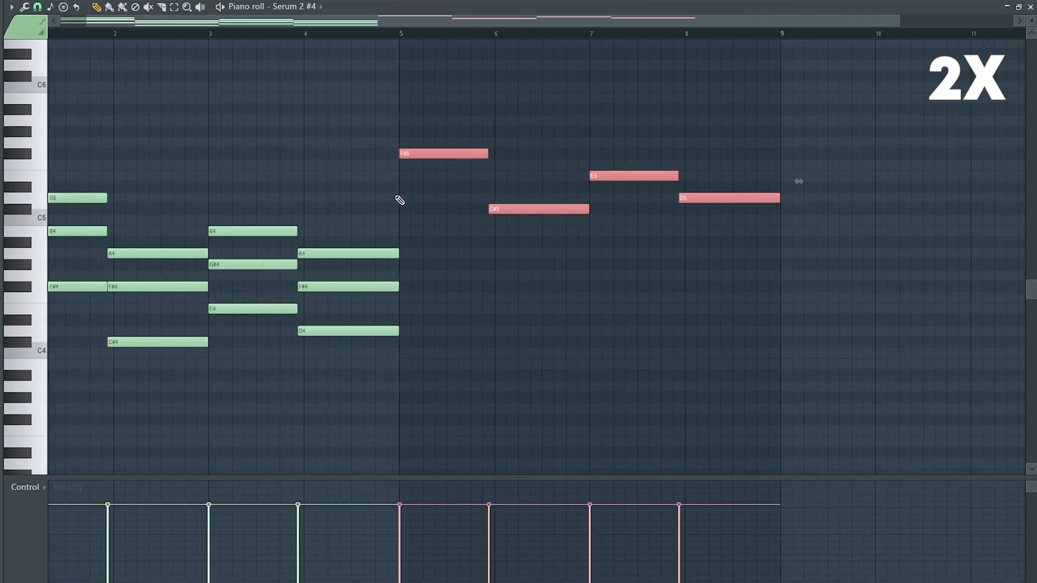
drag(441, 153, 33, 153)
scroll(69, 250, up, 3)
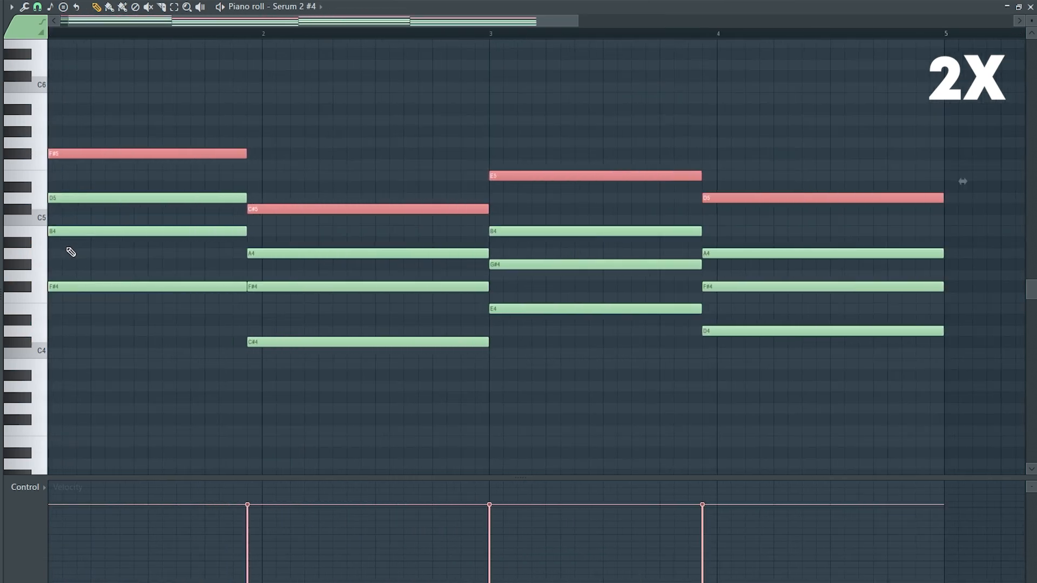
- Raise the second-lowest note of each of the four chords by an octave and play the progression
click(169, 286)
drag(168, 215, 170, 241)
drag(319, 277, 321, 290)
drag(597, 282, 596, 260)
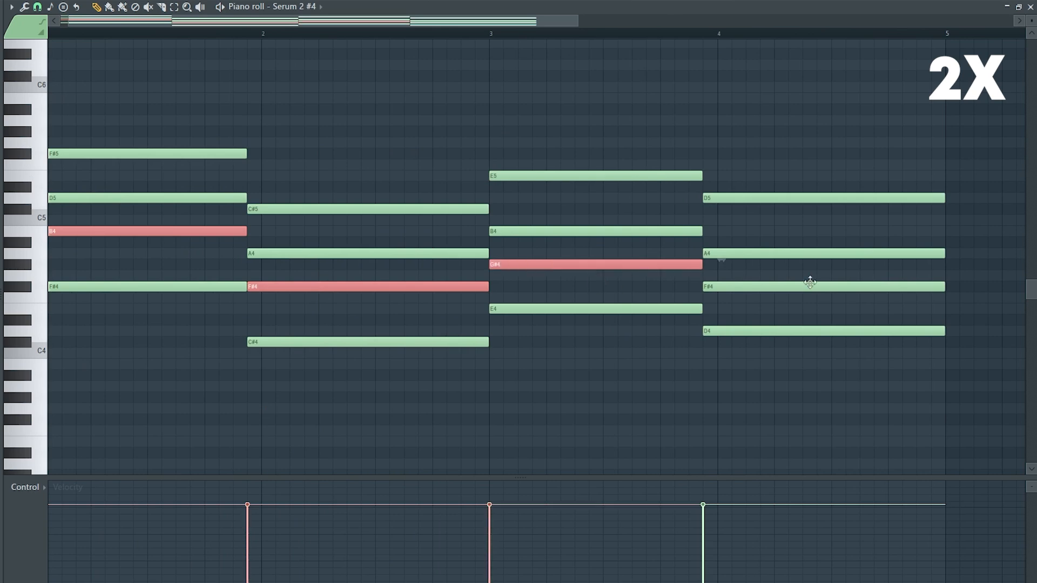
drag(810, 281, 810, 291)
key(ctrl+Up)
scroll(794, 310, up, 3)
ctrl+click(456, 416)
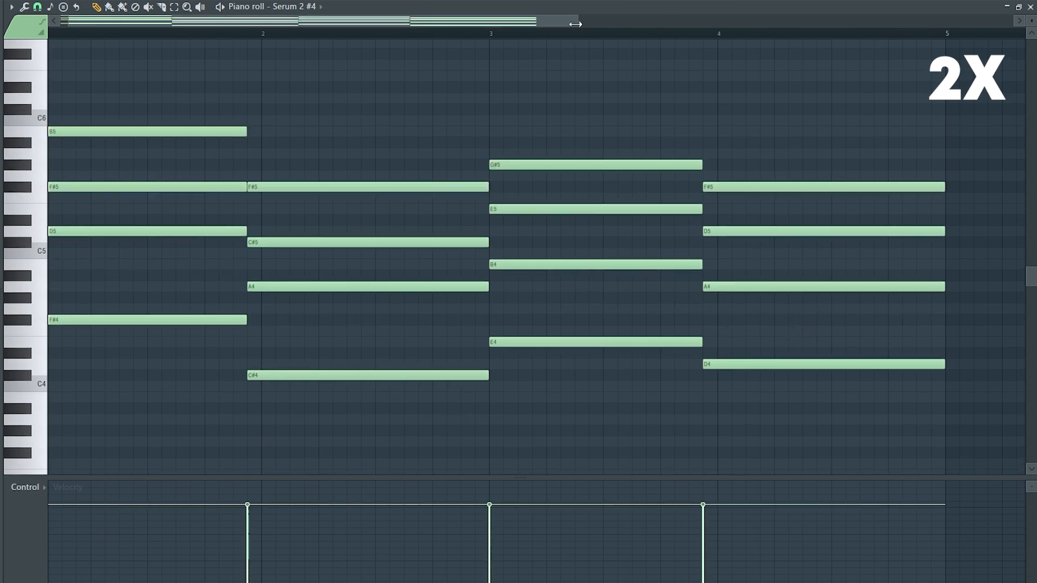
drag(578, 21, 541, 22)
key(space)
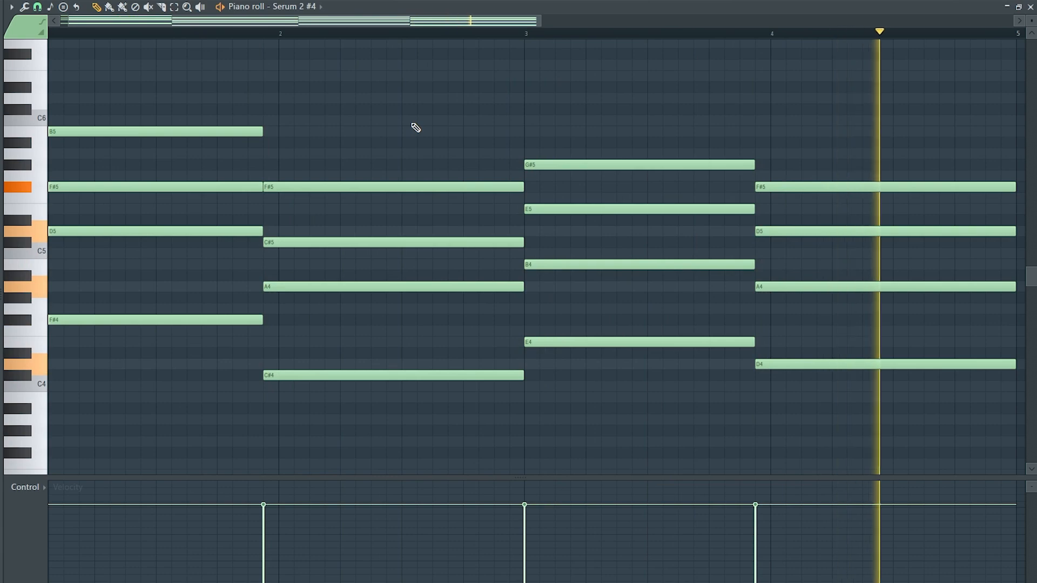
key(space)
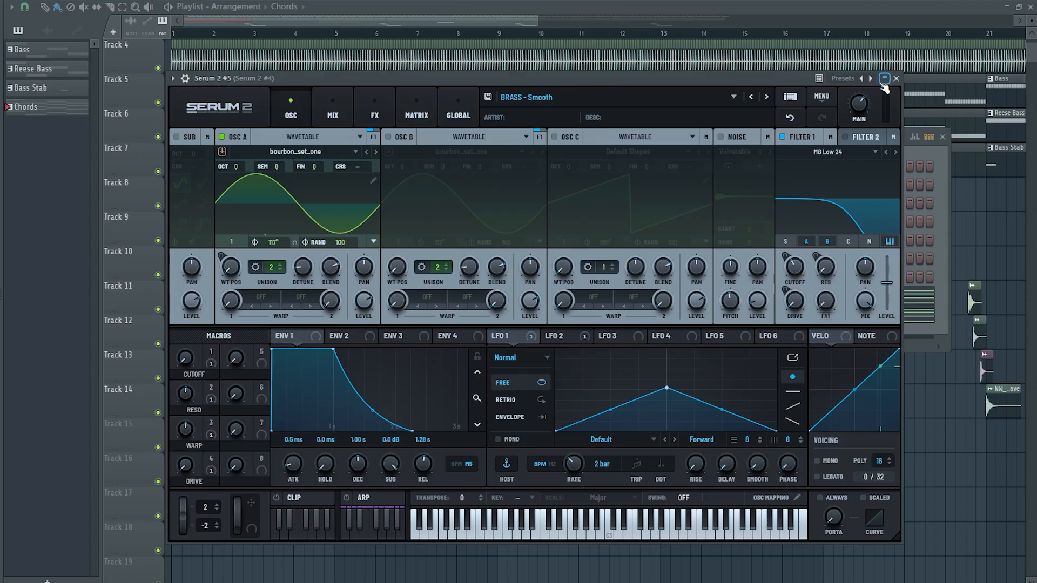
- Layer a Serum 2 #6 channel with the BRASS - Cobra preset, copy the Serum 2 #5 chords into it, and play it
drag(894, 90, 910, 107)
click(940, 172)
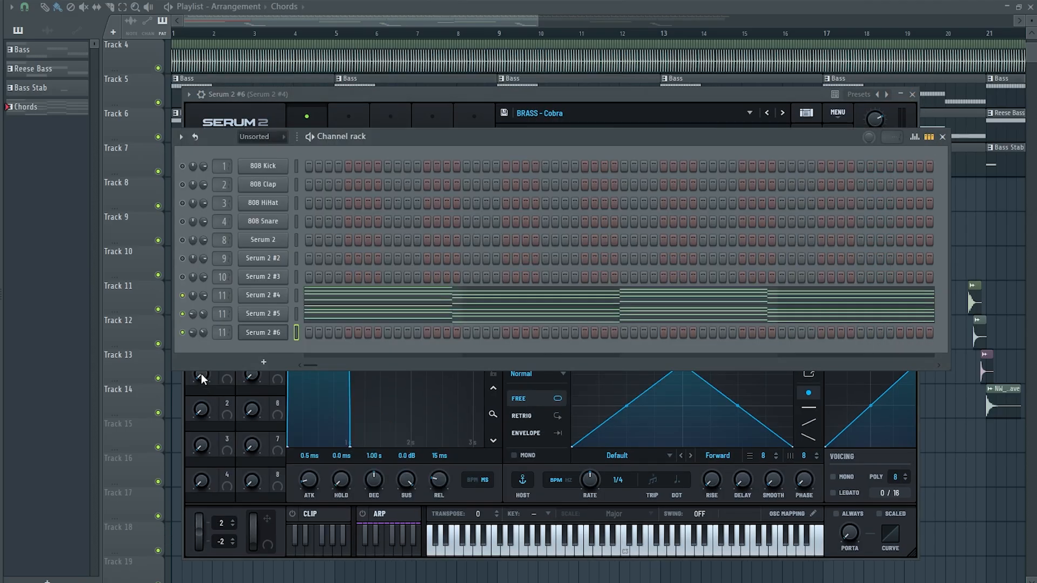
right_click(267, 313)
right_click(278, 331)
click(415, 354)
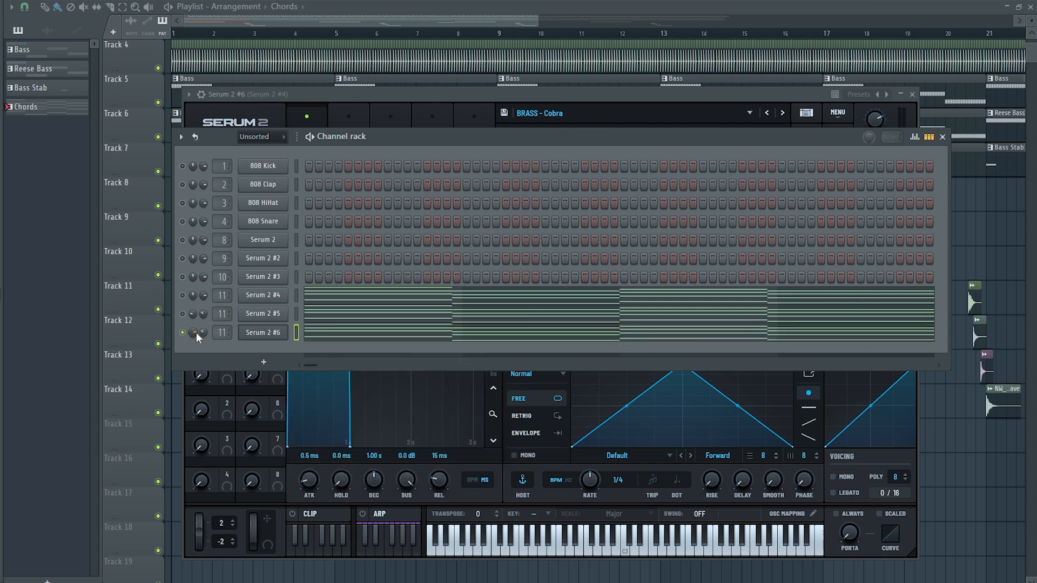
key(space)
- Route the Serum 2 #4 mixer track to the Sidechain track and load FabFilter Pro-Q 3 on it
key(F9)
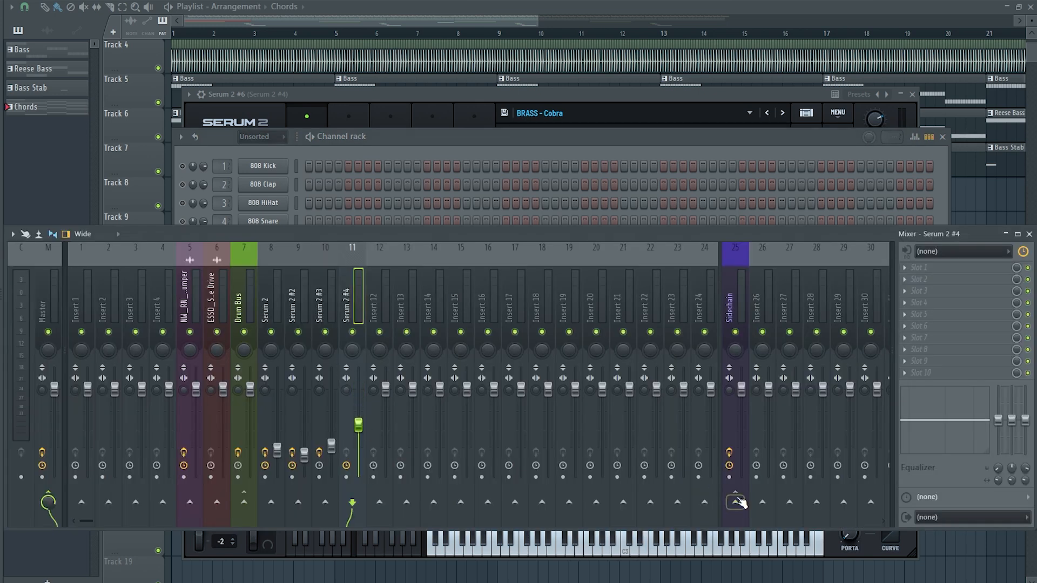
click(736, 502)
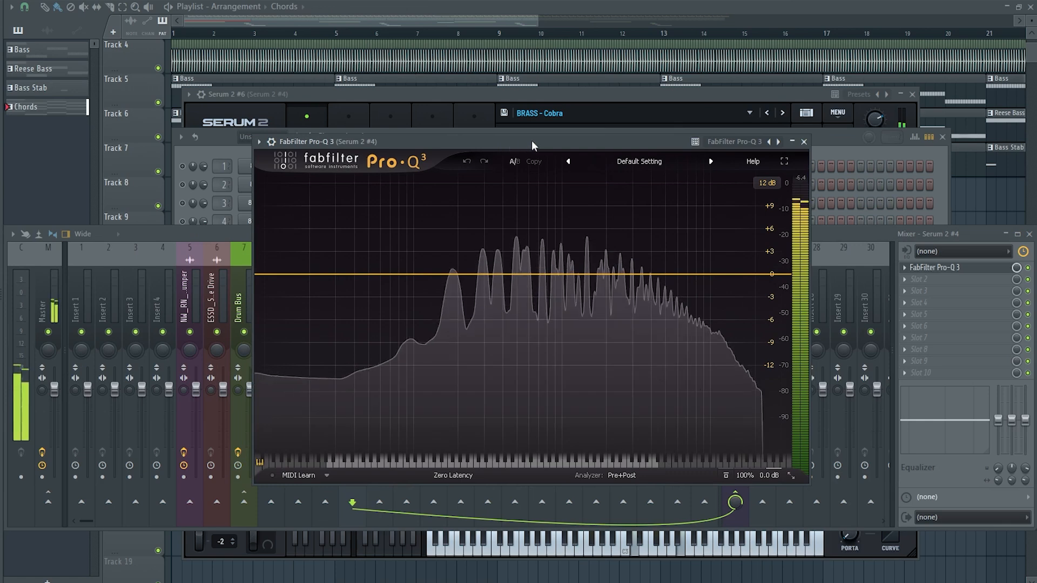
drag(550, 141, 507, 145)
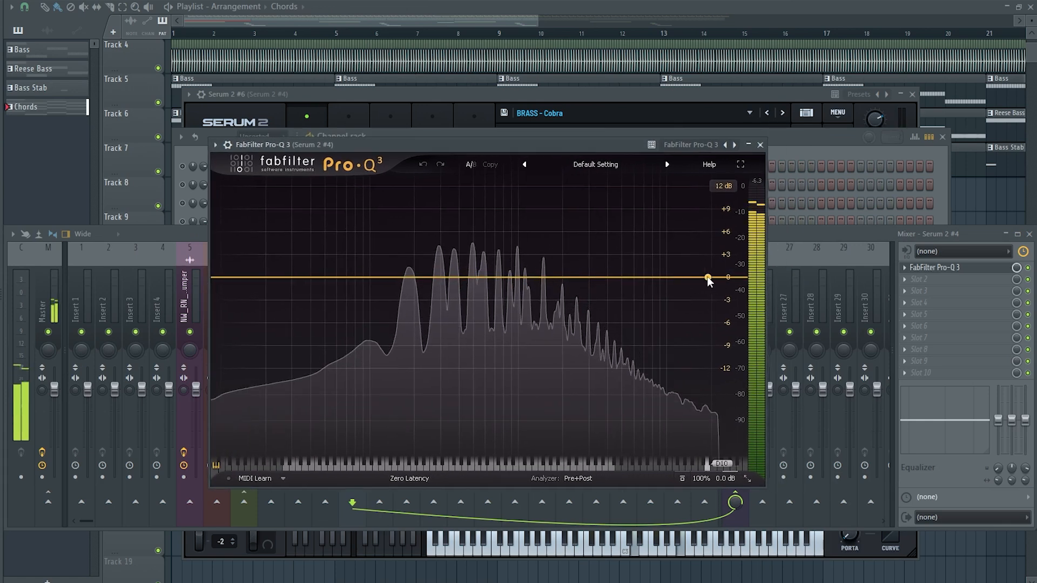
- Add a Brickwall high cut in the chords' Pro-Q 3 and pull its frequency lower
mouse_move(708, 277)
mouse_down()
mouse_move(706, 240)
mouse_move(711, 299)
mouse_move(708, 287)
mouse_up()
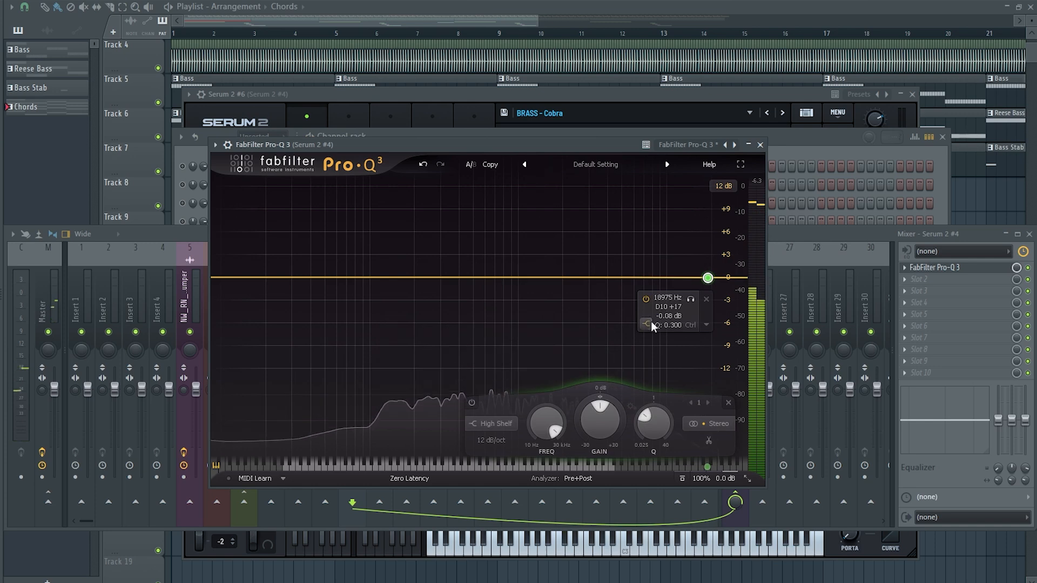
click(651, 324)
click(698, 335)
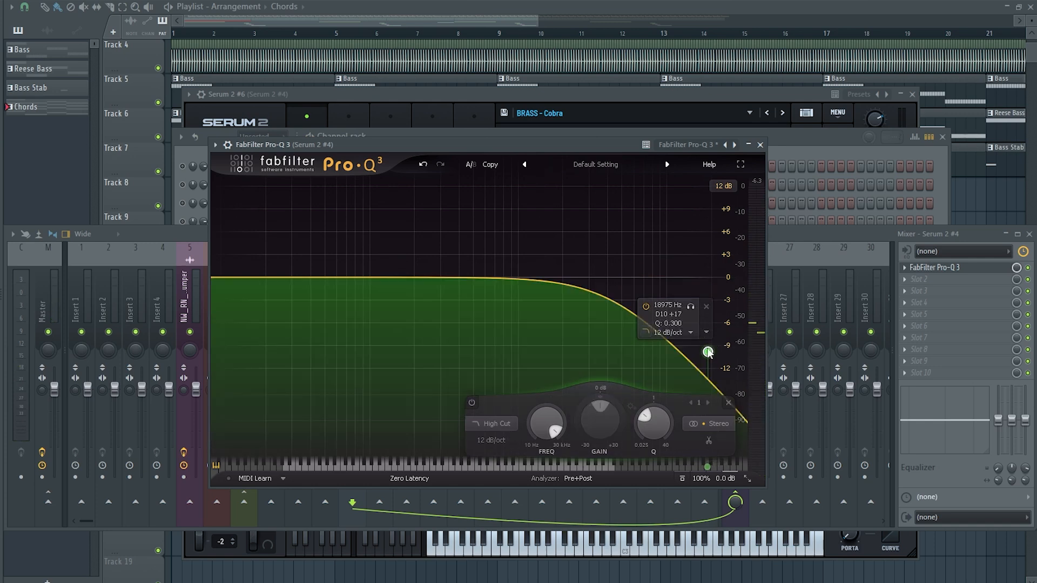
right_click(708, 352)
click(856, 510)
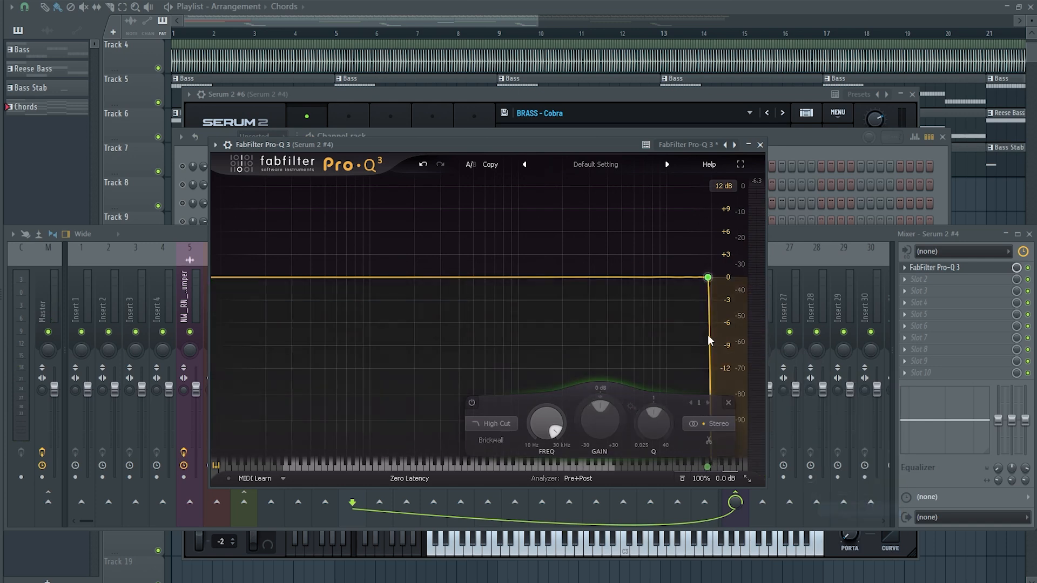
drag(707, 278, 667, 281)
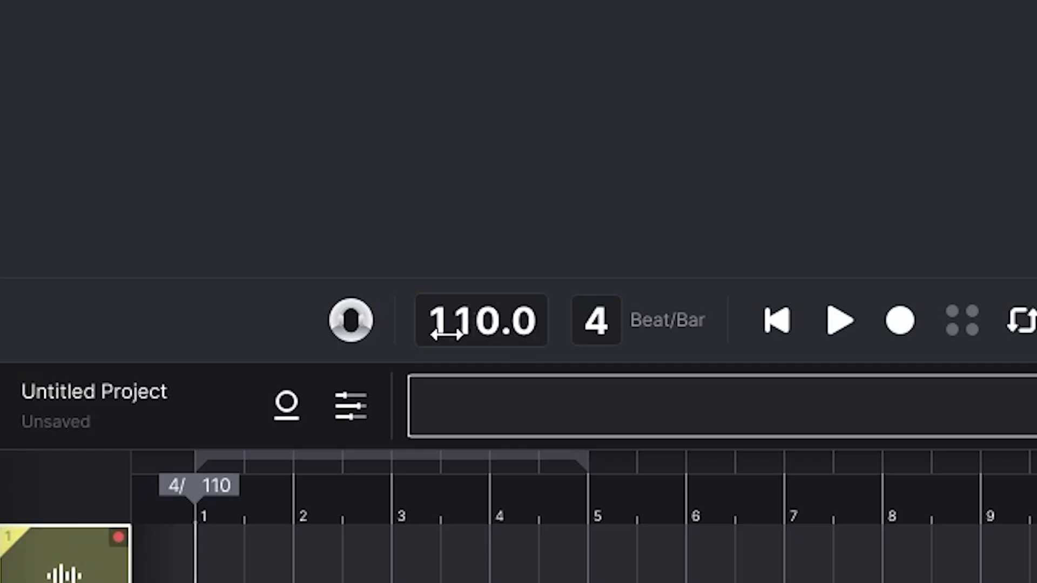
- In ACE Studio, set the tempo to 90 and add the first listed violin AI instrument as a new track below the audio
drag(446, 333, 324, 370)
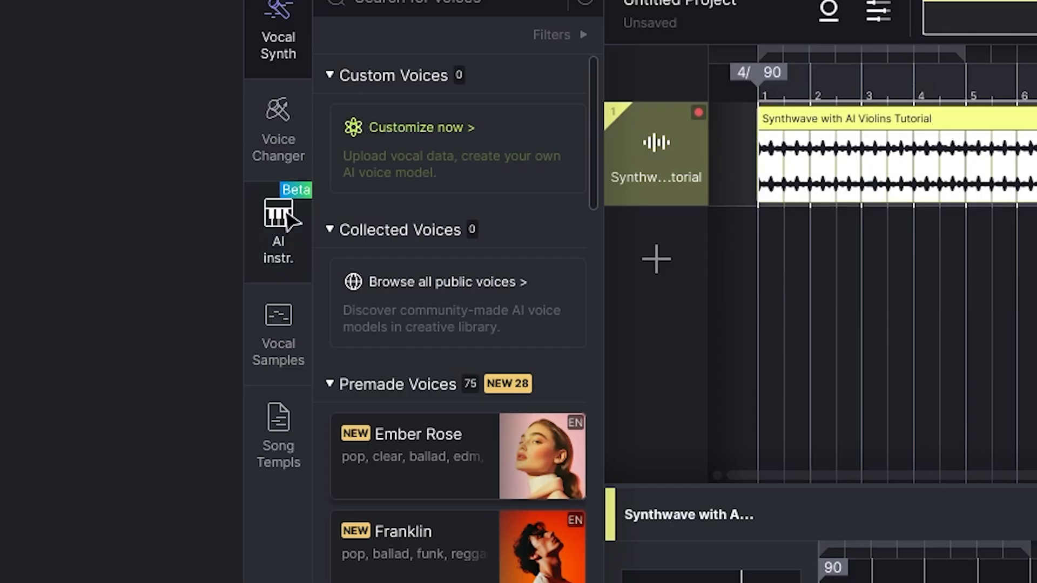
click(21, 143)
mouse_move(97, 94)
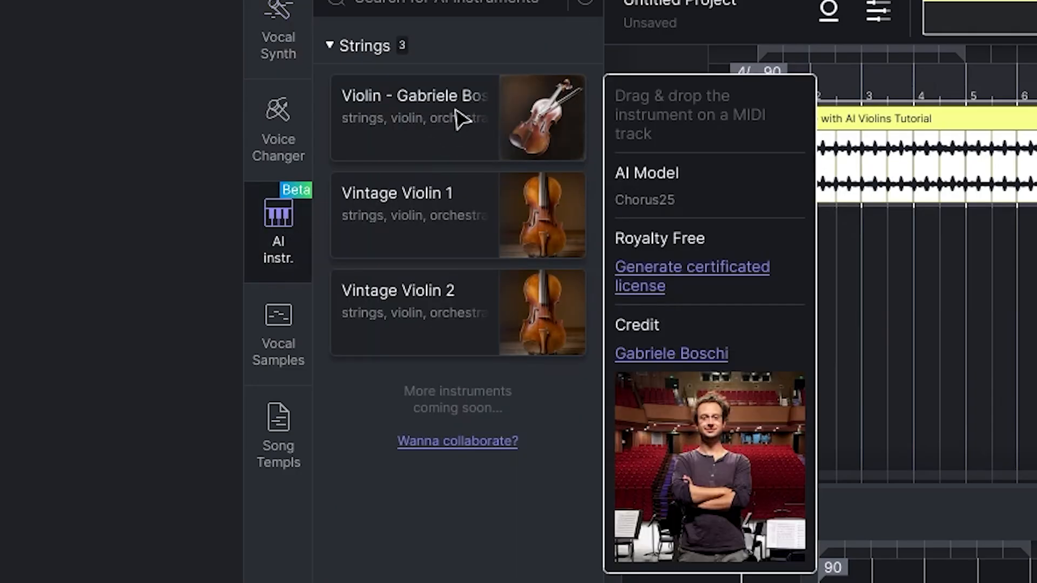
drag(456, 118, 661, 280)
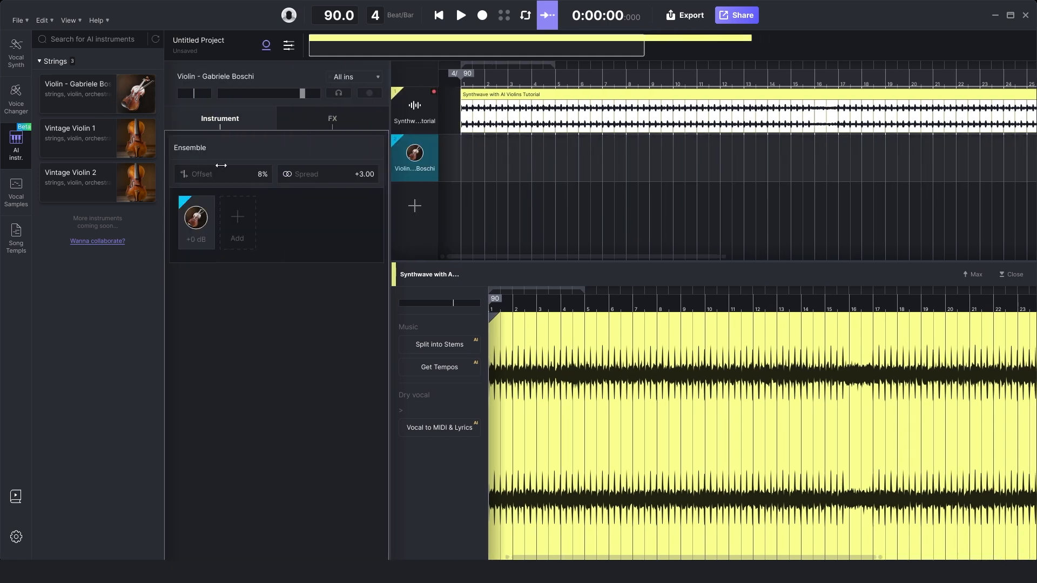
- Create a clip at bar 1 of the violin track and stretch it to about the end of the synthwave audio clip
click(408, 156)
right_click(236, 163)
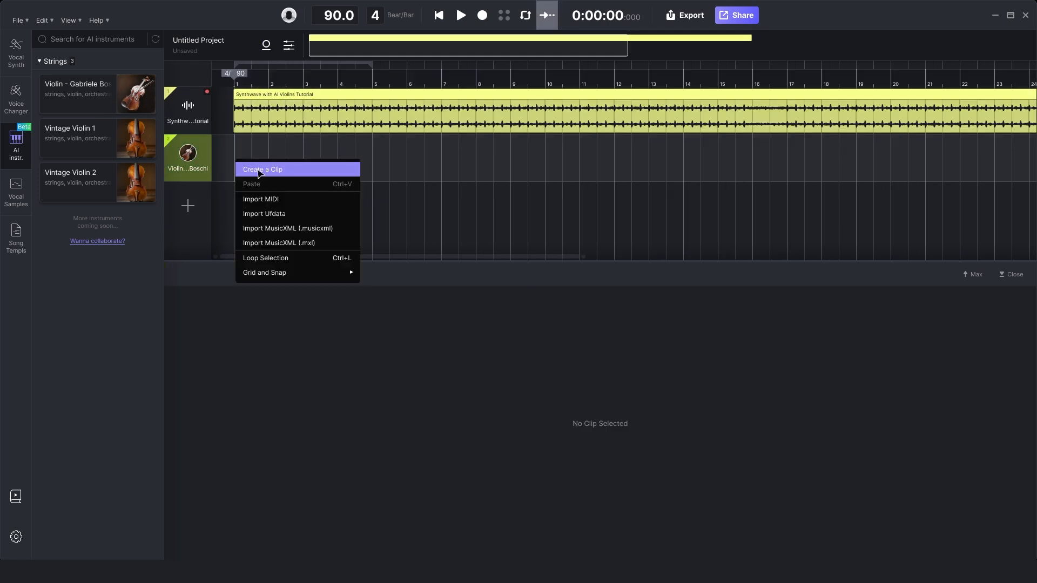
click(260, 171)
drag(322, 142, 973, 142)
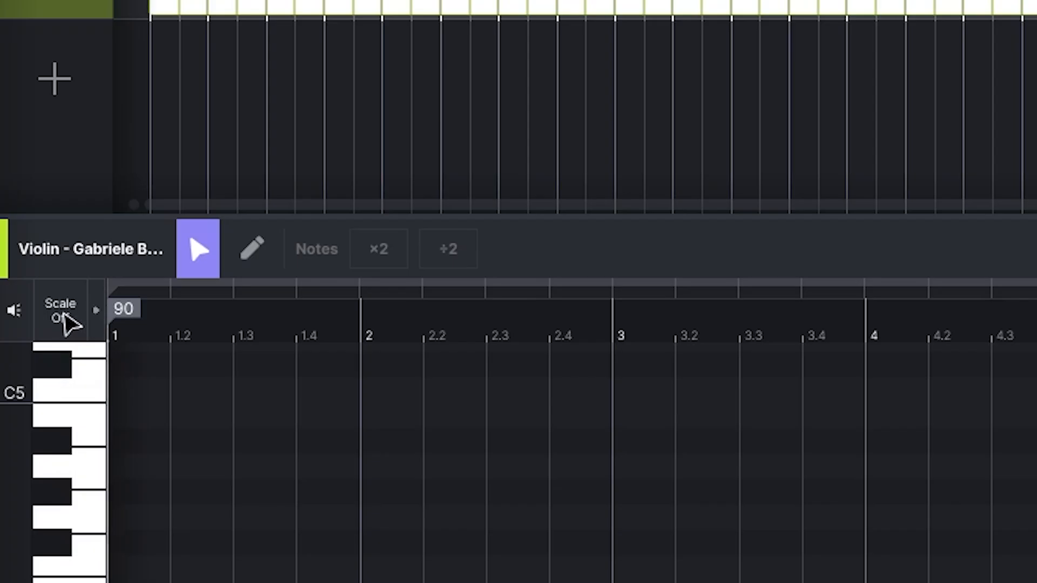
- Turn on scale highlighting for the violin clip and set the scale to F# Minor
click(194, 301)
click(205, 302)
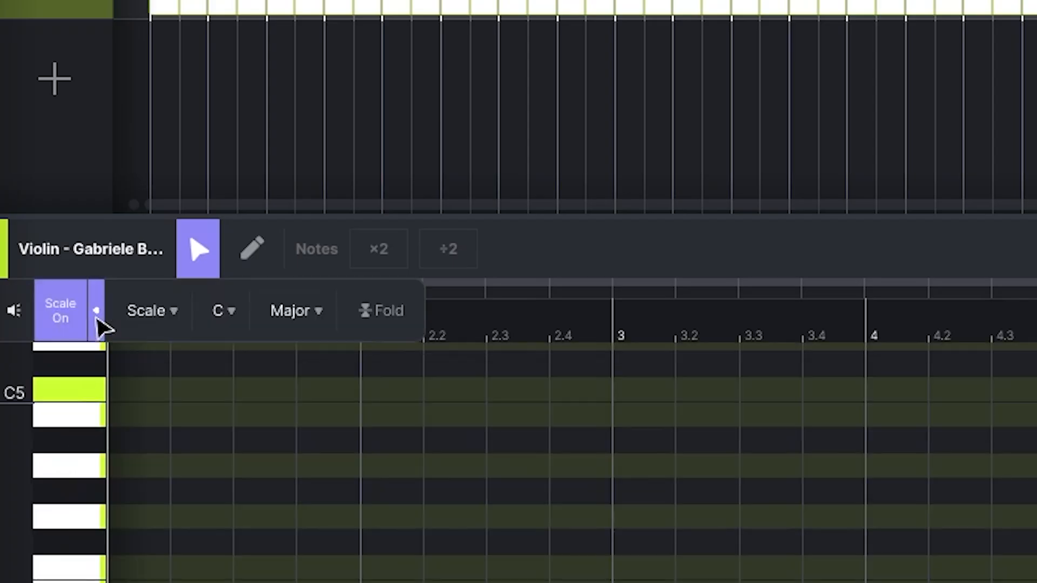
click(238, 311)
scroll(239, 519, down, 2)
click(239, 530)
click(326, 313)
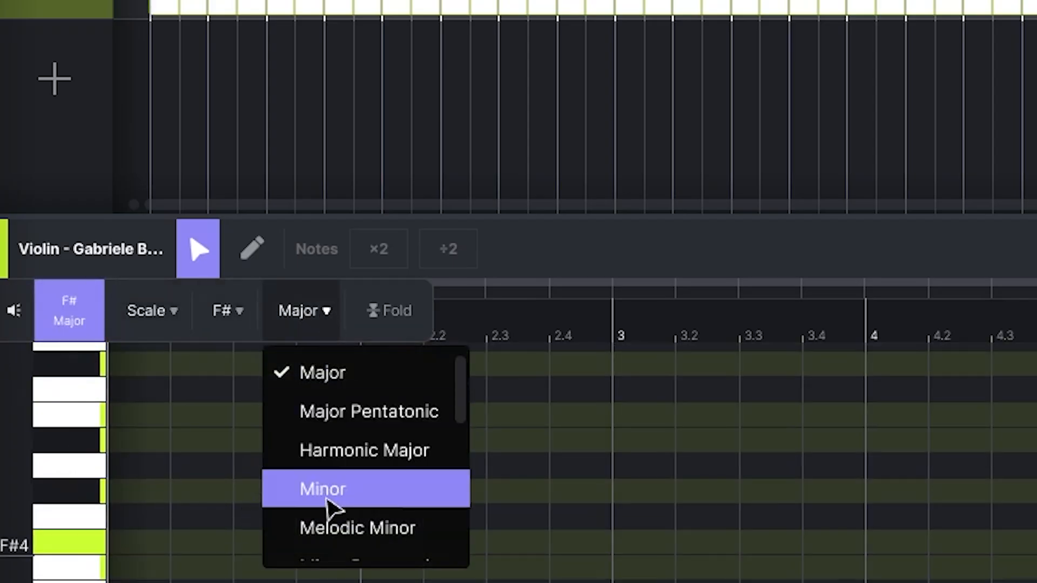
click(326, 498)
- Place an F#4 note three beats long at the start of the violin clip
double_click(137, 542)
scroll(232, 394, left, 1)
drag(257, 393, 281, 393)
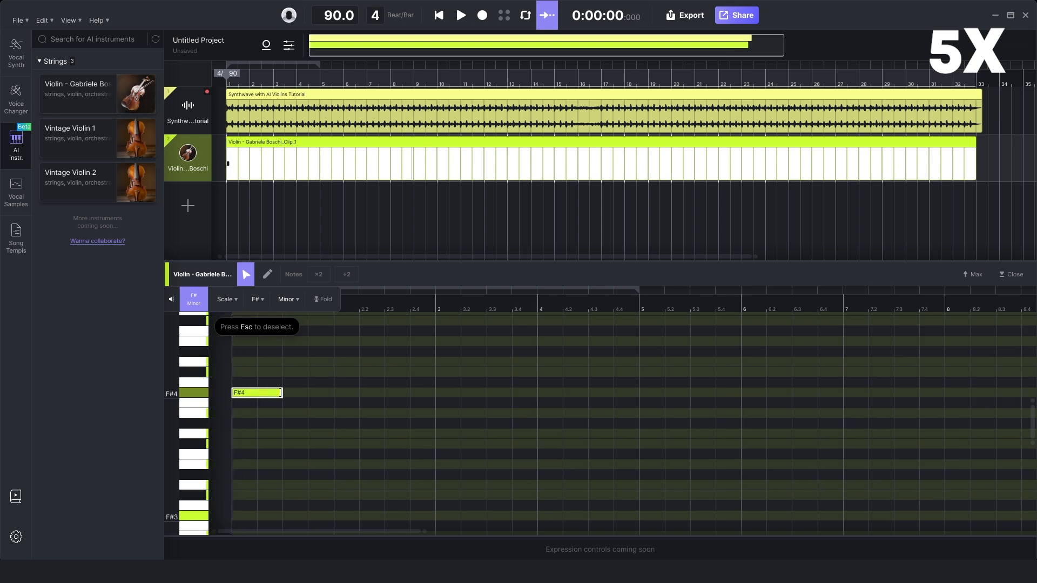
drag(298, 531, 303, 532)
scroll(295, 391, up, 4)
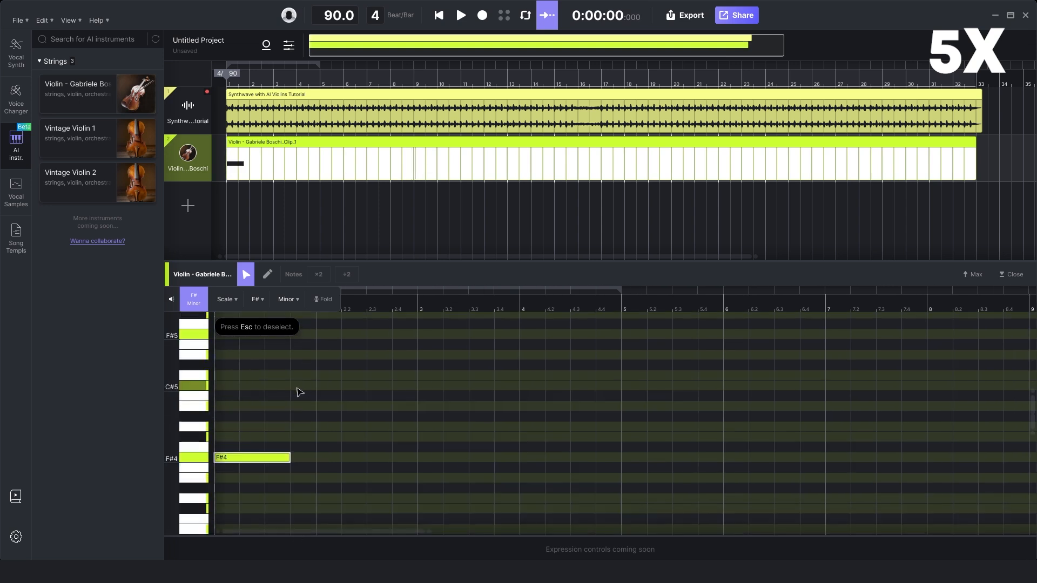
- Continue the violin melody with D5, C#5, A4 and G#4 up to bar 3 and a three-beat E4 at bar 3, checking by playback
double_click(297, 376)
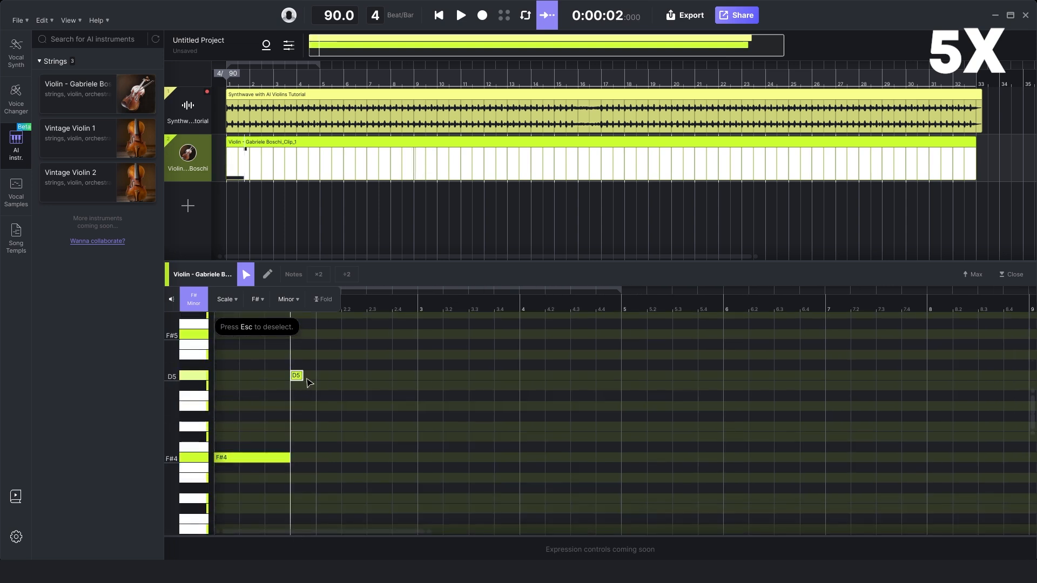
double_click(375, 427)
double_click(400, 437)
key(space)
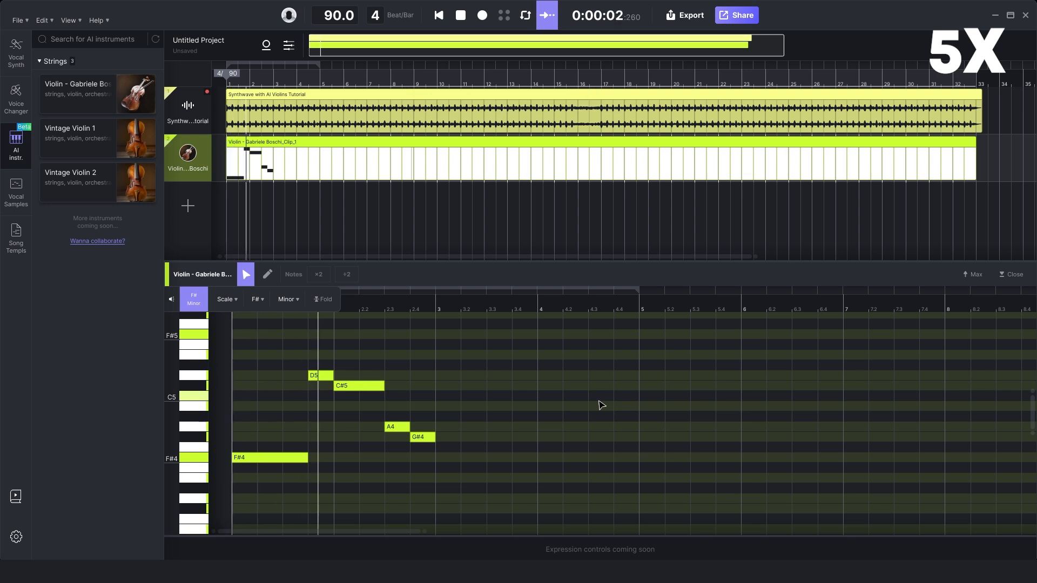
key(space)
double_click(442, 478)
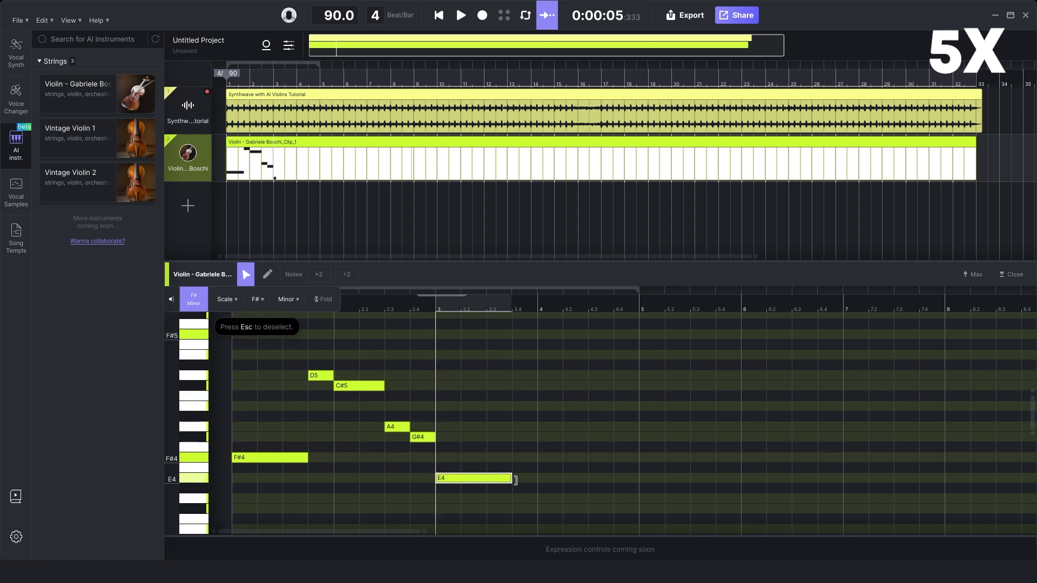
- Finish bar 3 of the violin melody with half-beat G#4 and E4 notes and fill bar 4 with a two-beat F#4, A4 and C#5
double_click(518, 437)
double_click(531, 477)
double_click(544, 458)
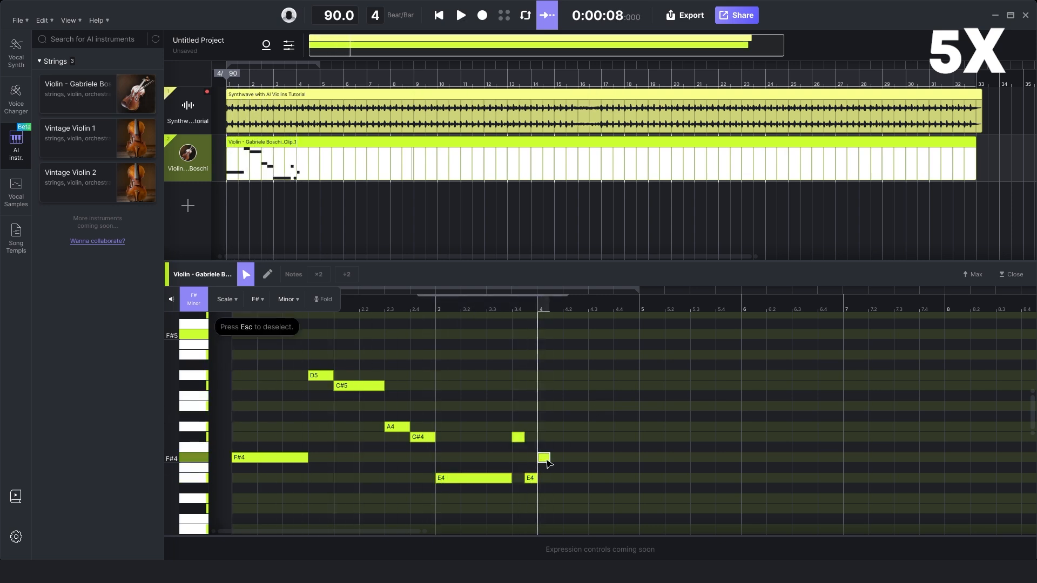
drag(573, 458, 588, 457)
double_click(609, 427)
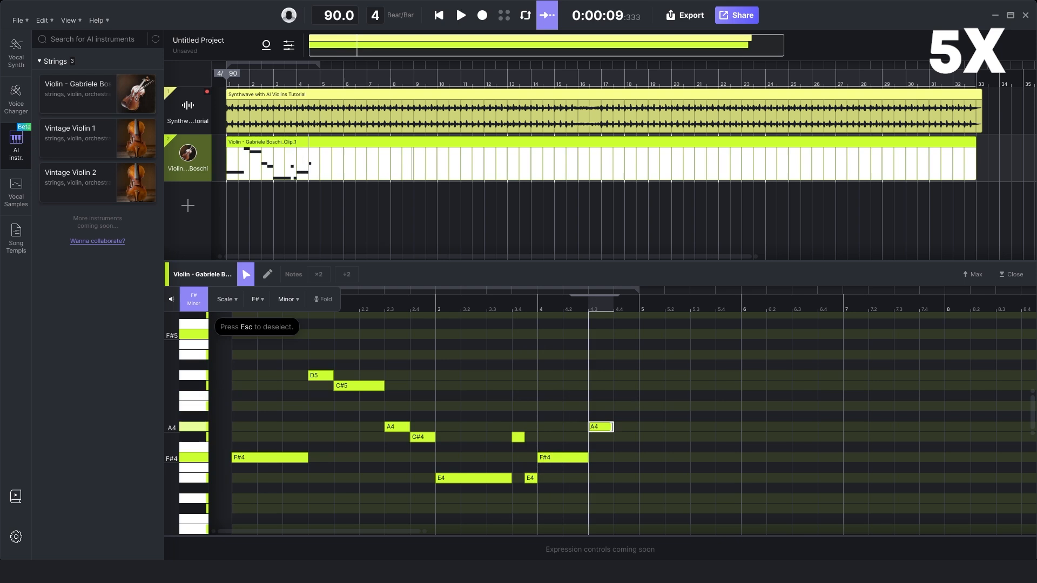
double_click(627, 386)
- Add a two-beat B4, A4 and G#4 in bar 5 and a four-beat E4 across bar 6
drag(651, 406, 689, 406)
double_click(697, 427)
double_click(727, 437)
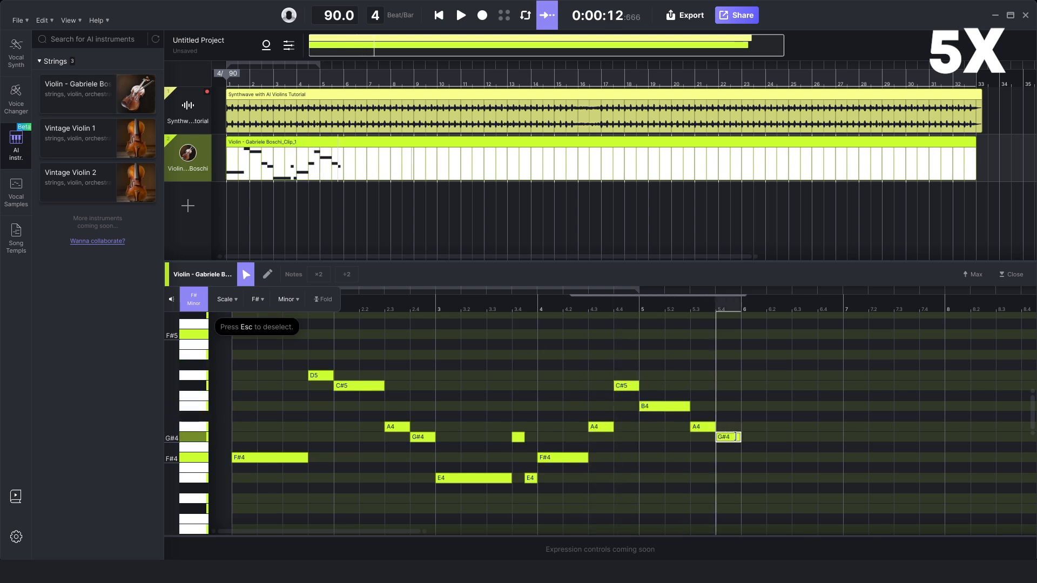
double_click(756, 478)
drag(753, 478, 842, 478)
- Fill bar 7 with G#4, B4 and half-beat G#4 and A4 notes, and bar 8 with F#4, B4 and G#4
double_click(849, 437)
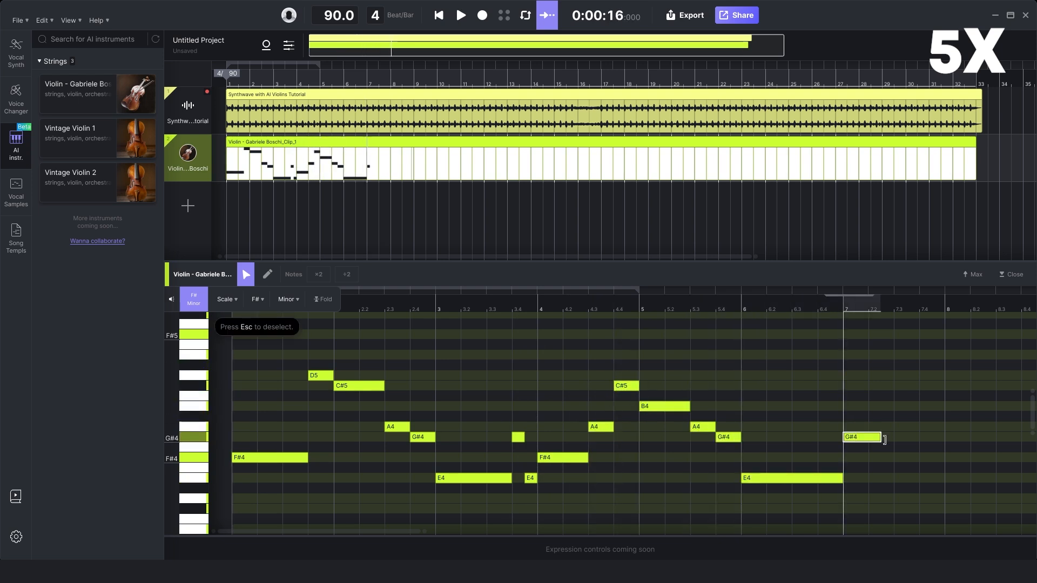
double_click(899, 406)
double_click(923, 436)
double_click(938, 426)
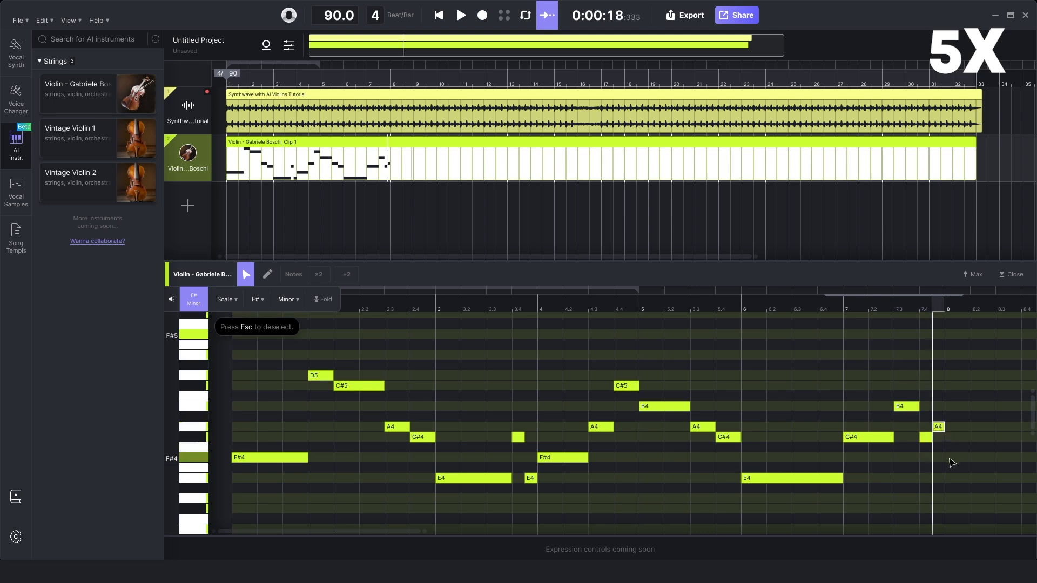
drag(976, 460, 947, 458)
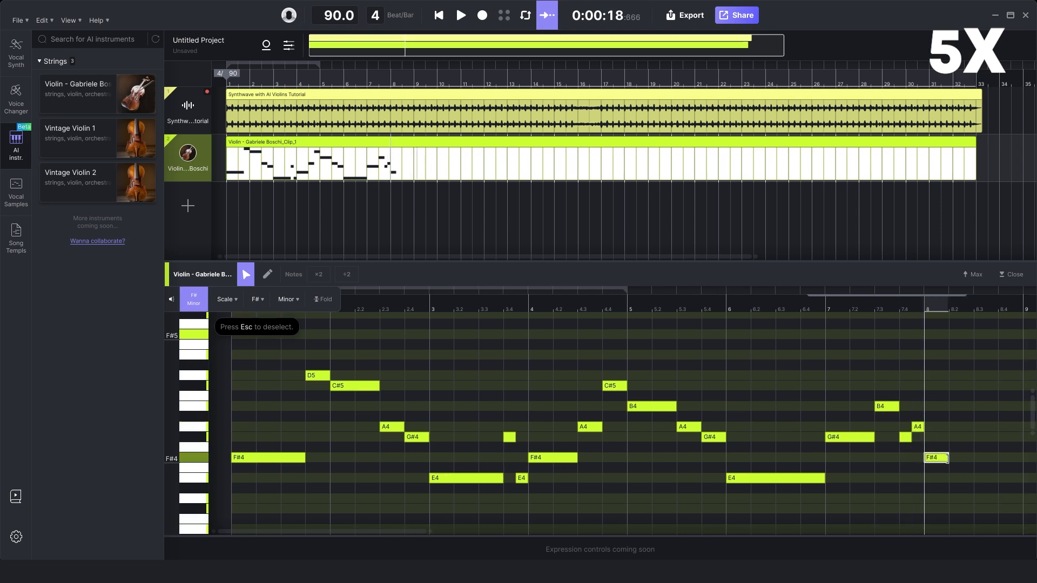
double_click(985, 407)
drag(1010, 440, 940, 440)
- Copy the violin melody of bars 1 to 8 and paste it starting at bar 9
drag(432, 532, 407, 532)
drag(1029, 525, 292, 342)
click(1026, 311)
key(ctrl+v)
drag(431, 532, 500, 532)
click(689, 320)
- Fill bar 17 with one-beat F#4, A4 and G#4 notes followed by half-beat E4 and C#4 notes
drag(413, 532, 789, 508)
drag(875, 532, 830, 532)
scroll(540, 459, down, 1)
double_click(231, 405)
double_click(259, 373)
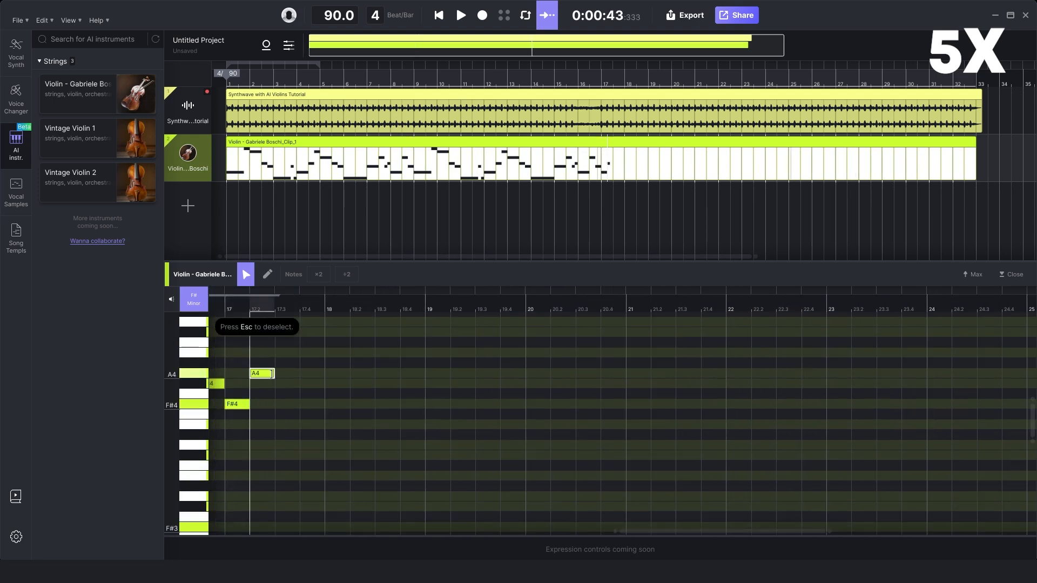
double_click(285, 384)
double_click(305, 424)
double_click(317, 455)
- Add one-beat A4, G#4 and E4 notes in bar 18 and a short E4 near the end of the bar
double_click(330, 373)
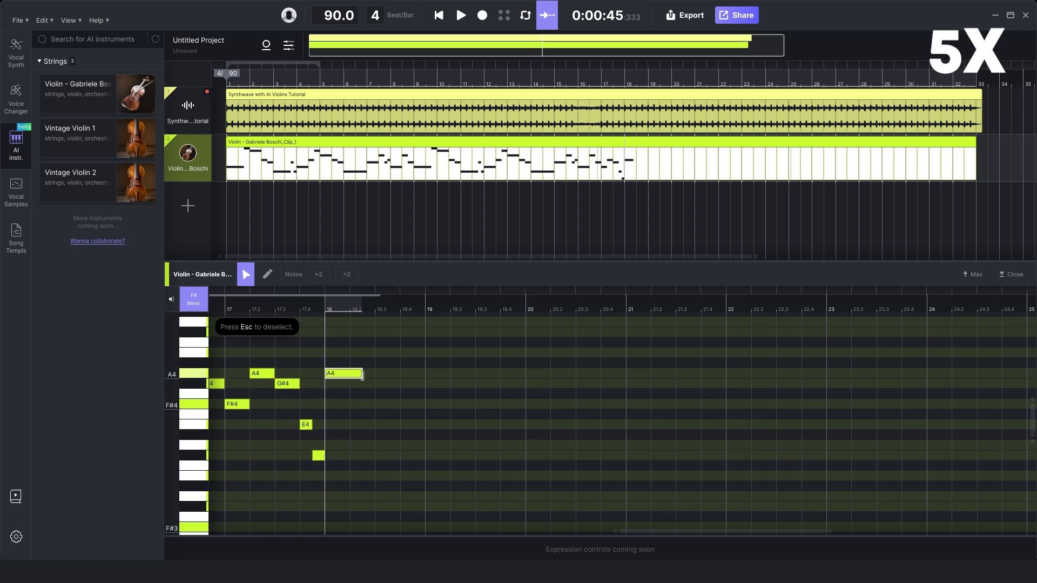
double_click(356, 384)
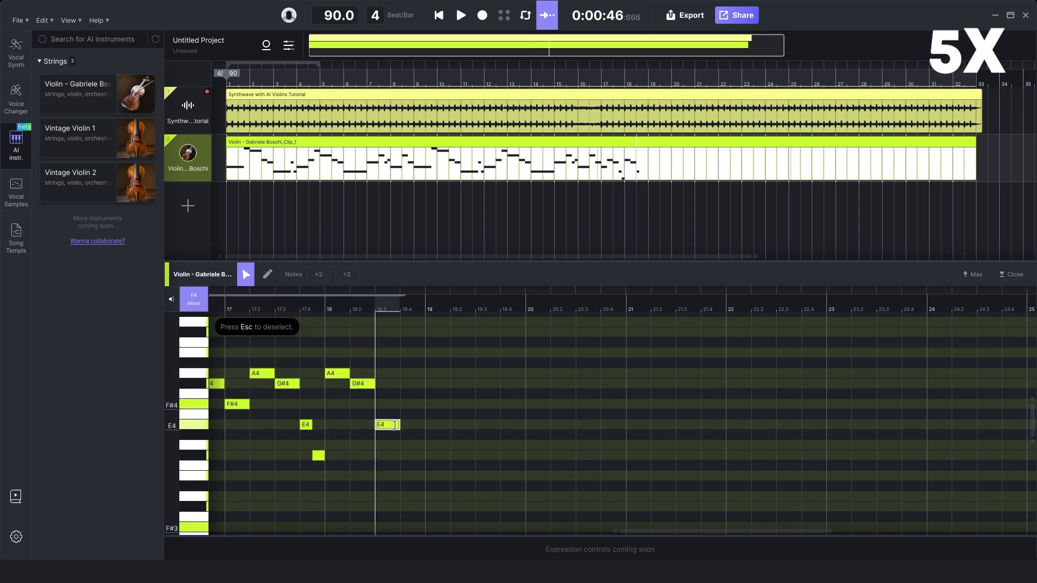
double_click(415, 426)
click(427, 426)
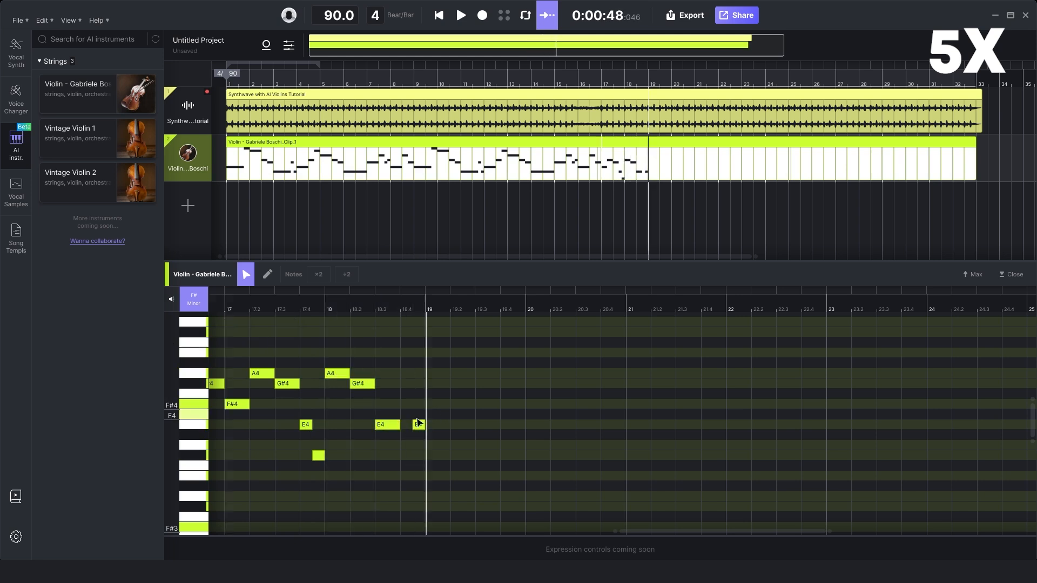
click(420, 425)
drag(420, 426, 412, 425)
- Add a quarter-beat C#5 at the end of bar 18 and a B4 at bar 19, trimming the preceding short E4 to a quarter beat
double_click(418, 335)
double_click(434, 354)
drag(829, 532, 660, 533)
drag(632, 532, 666, 532)
drag(573, 425, 545, 425)
drag(530, 425, 560, 425)
drag(699, 532, 831, 532)
scroll(459, 395, up, 1)
- Complete bar 19 with one-beat G#4 and E4 notes and half-beat A4 and G#4 notes
double_click(451, 416)
drag(455, 417, 468, 416)
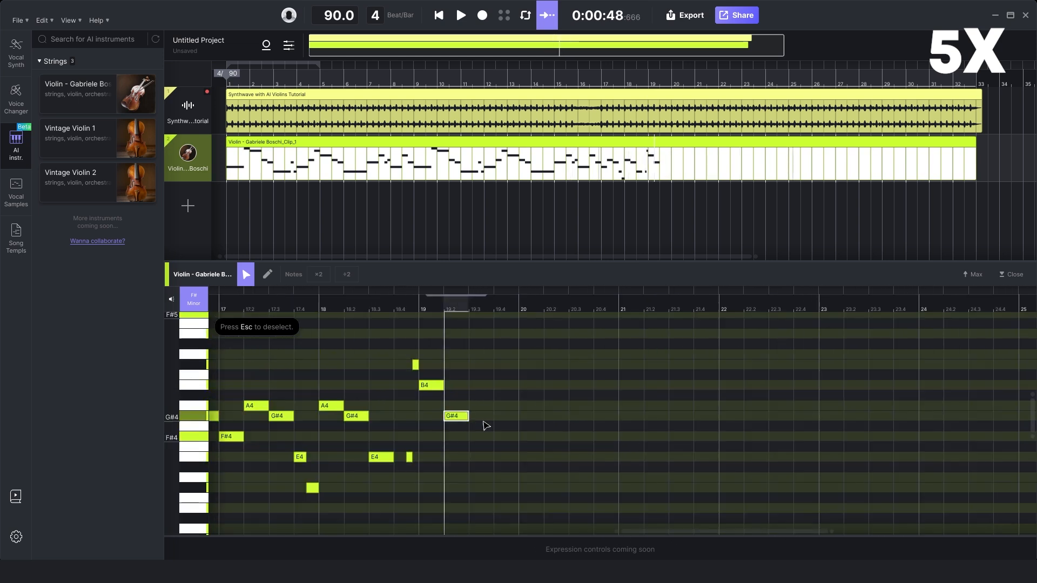
double_click(500, 405)
drag(478, 458, 542, 458)
- Fill bar 20 with E4, G#4 and a two-beat F#4, and place a one-beat E4 at bar 21
double_click(524, 457)
double_click(549, 416)
drag(555, 416, 642, 457)
double_click(575, 437)
double_click(624, 457)
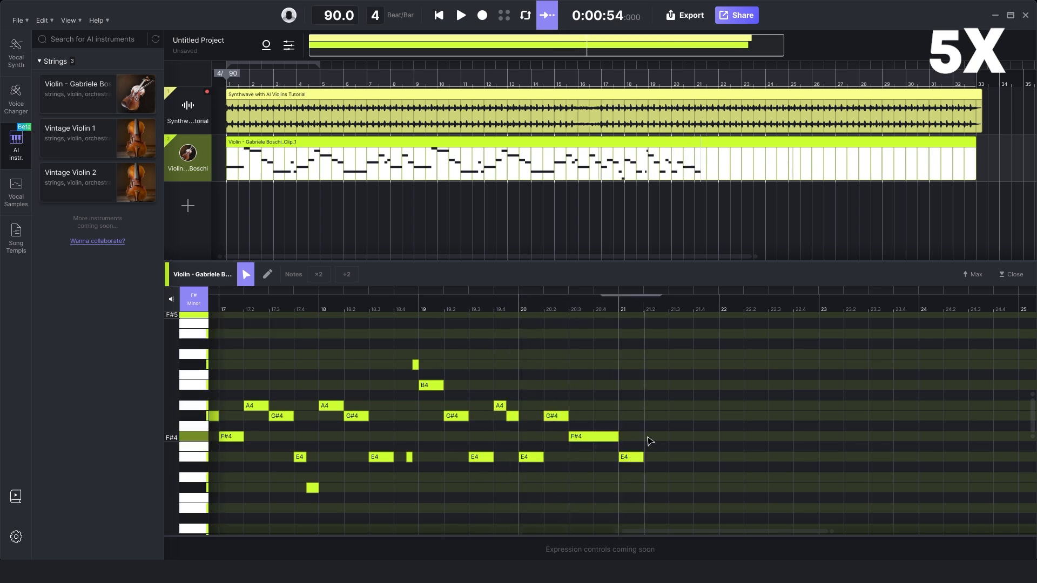
- Complete bar 21 with one-beat F#4 and G#4 notes and half-beat D4 and C#4 notes
double_click(675, 417)
double_click(699, 477)
scroll(702, 465, down, 1)
double_click(711, 455)
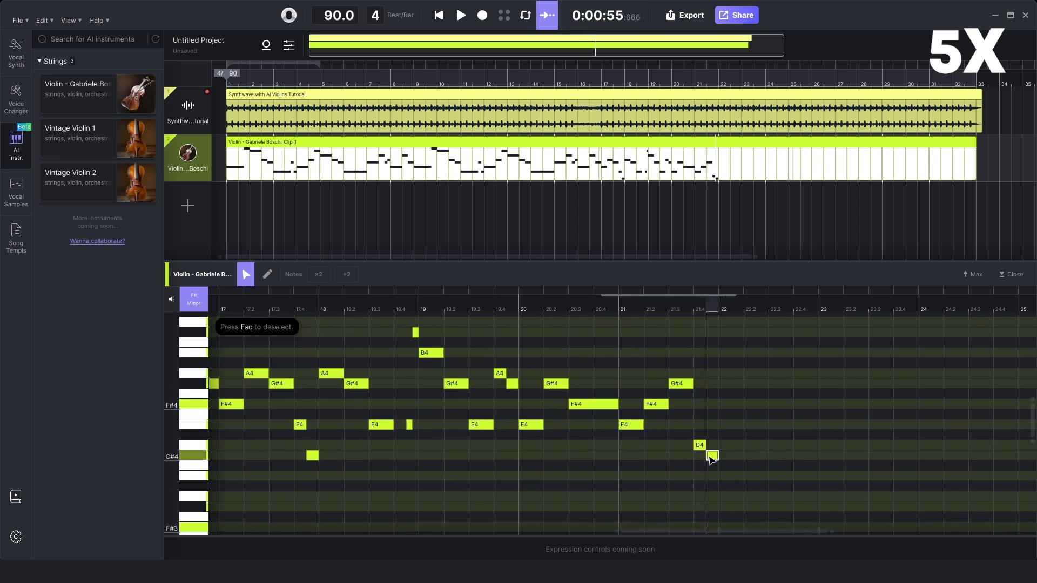
- Fill bar 22 with one-beat A4, G#4 and E4 notes, ending with quarter-beat E4 and A4 notes
double_click(725, 374)
drag(731, 374, 744, 380)
double_click(774, 425)
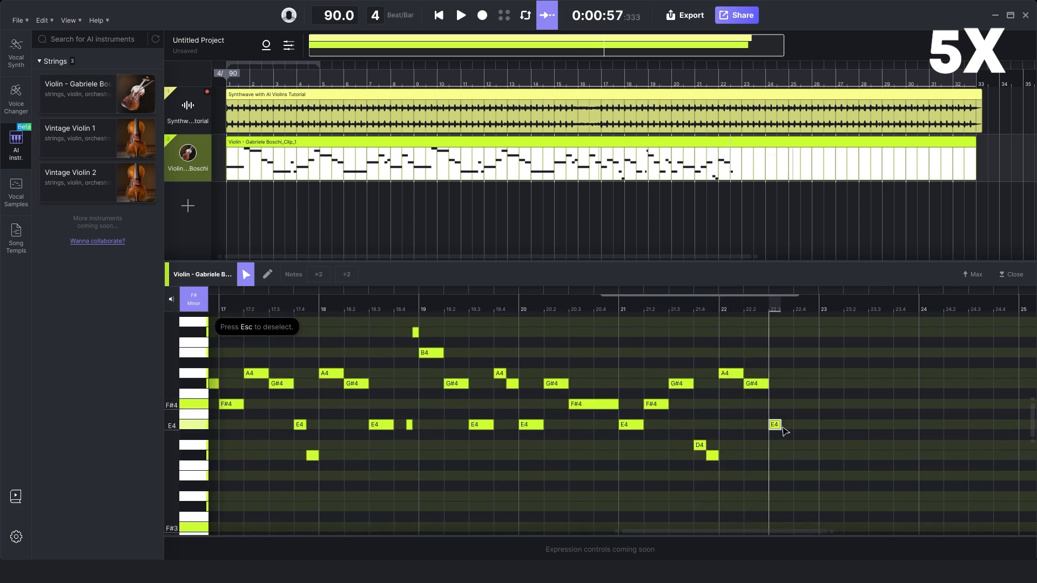
drag(781, 425, 794, 425)
double_click(811, 425)
drag(821, 532, 778, 533)
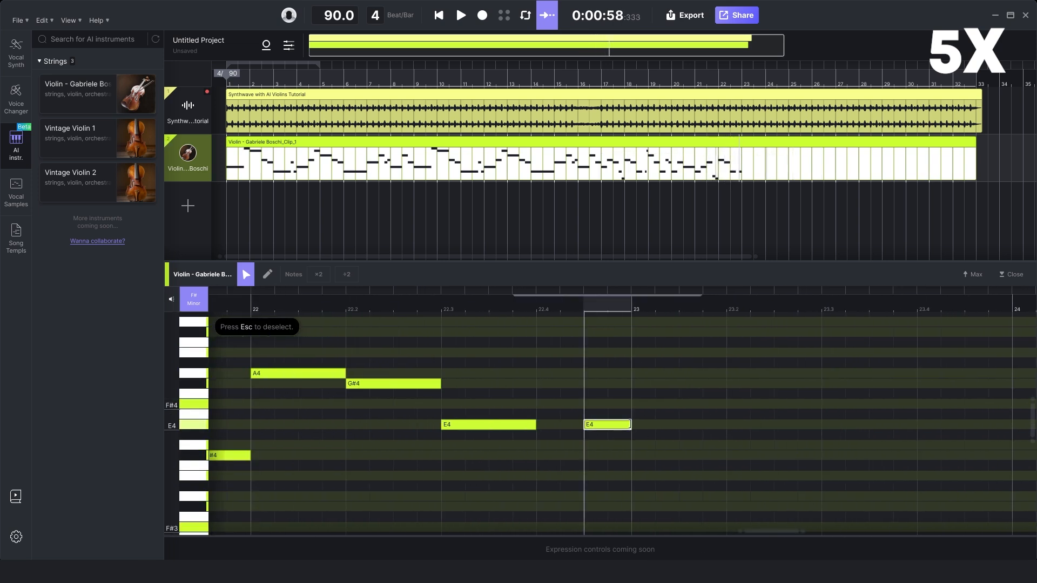
double_click(614, 404)
key(ctrl+z)
double_click(815, 372)
- Fill bar 23 with G#4, F#4, B4 and half-beat E4 and F#4 notes, and place an A4 at bar 24
double_click(849, 405)
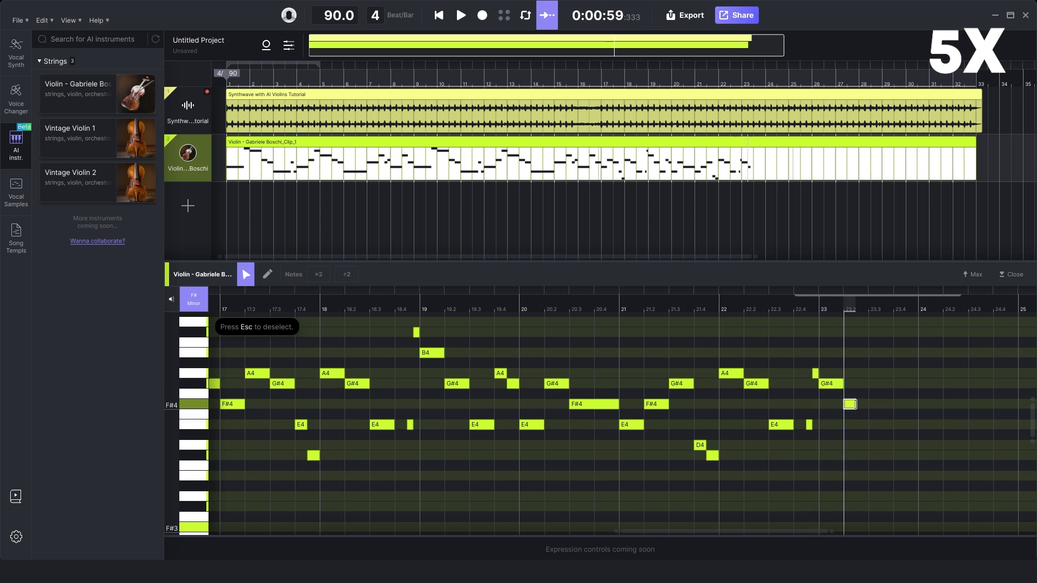
double_click(874, 354)
drag(881, 353, 943, 377)
double_click(898, 425)
double_click(911, 404)
double_click(923, 375)
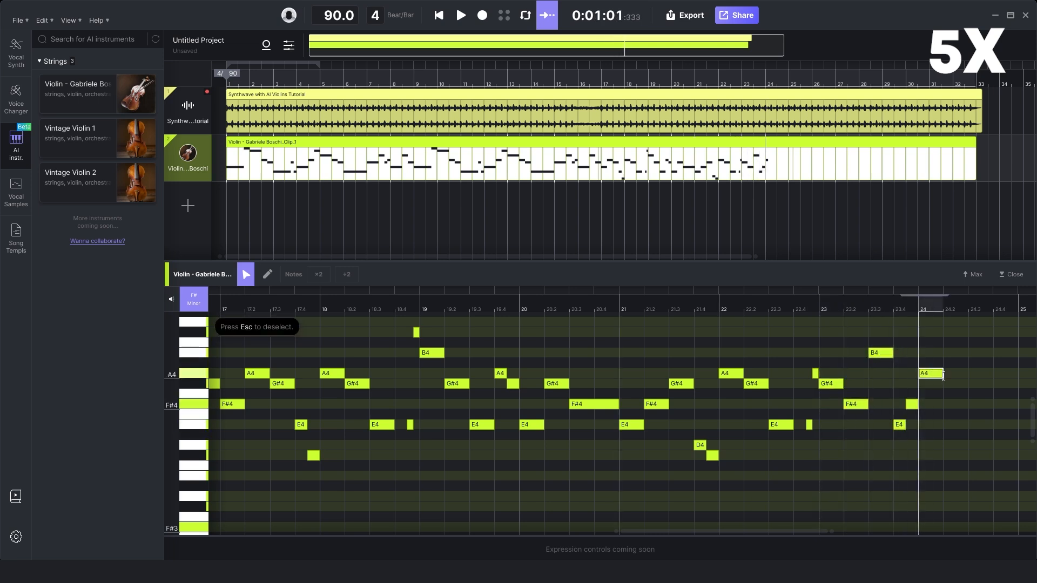
- Complete bar 24 with a one-beat G#4, a one-and-a-half-beat F#4 and a half-beat A4
double_click(974, 404)
drag(980, 405, 1006, 405)
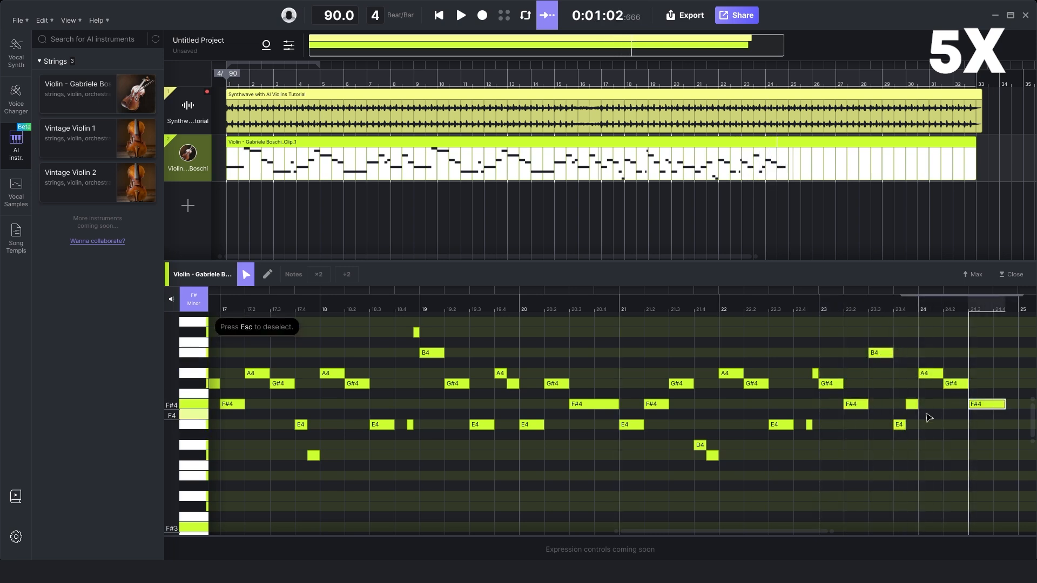
double_click(1011, 374)
- Copy the notes of bars 17 to 20 and paste them starting at bar 25
scroll(920, 415, down, 5)
drag(790, 479, 621, 330)
click(961, 304)
click(854, 357)
key(ctrl+v)
key(ctrl+z)
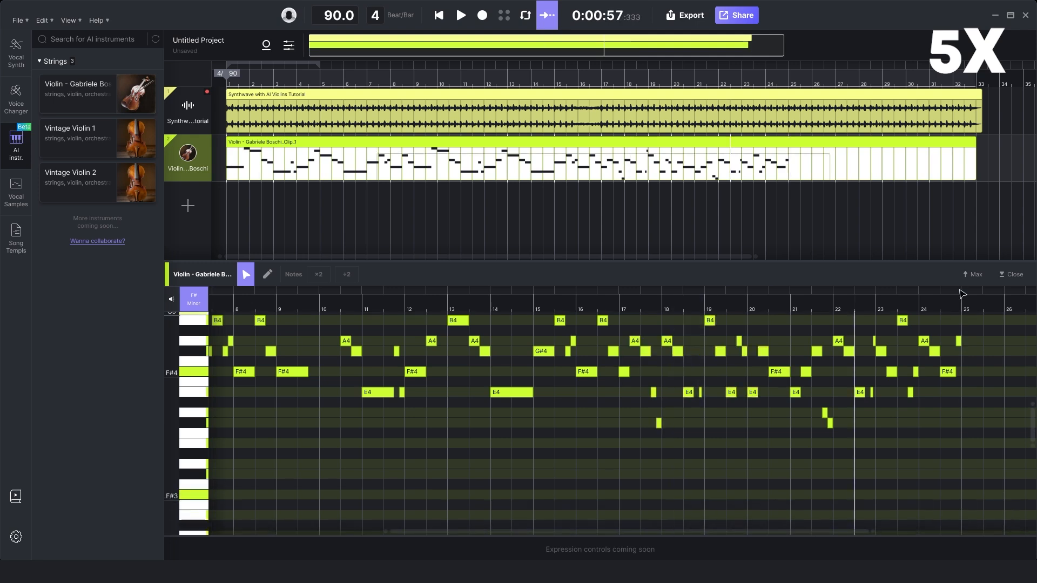
click(961, 300)
drag(605, 533, 733, 533)
key(ctrl+v)
- Fill bar 29 with a two-beat C#4, E4 and D4, and bar 30 with two-beat G#4 and A4 notes
mouse_move(998, 534)
mouse_down()
mouse_move(716, 535)
mouse_move(979, 535)
mouse_up()
scroll(752, 412, down, 1)
double_click(633, 456)
double_click(683, 425)
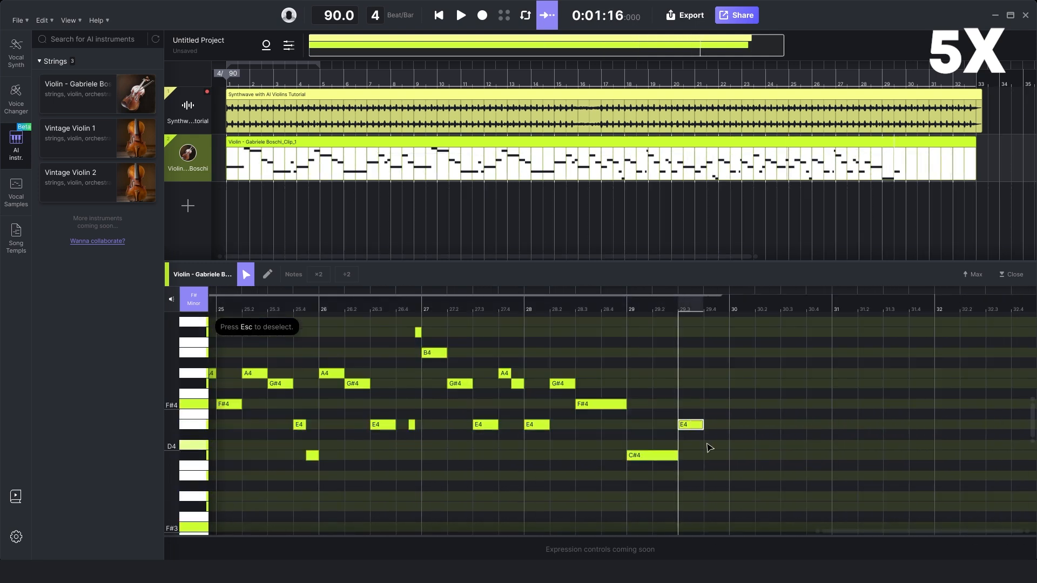
double_click(741, 384)
double_click(793, 373)
scroll(858, 416, up, 1)
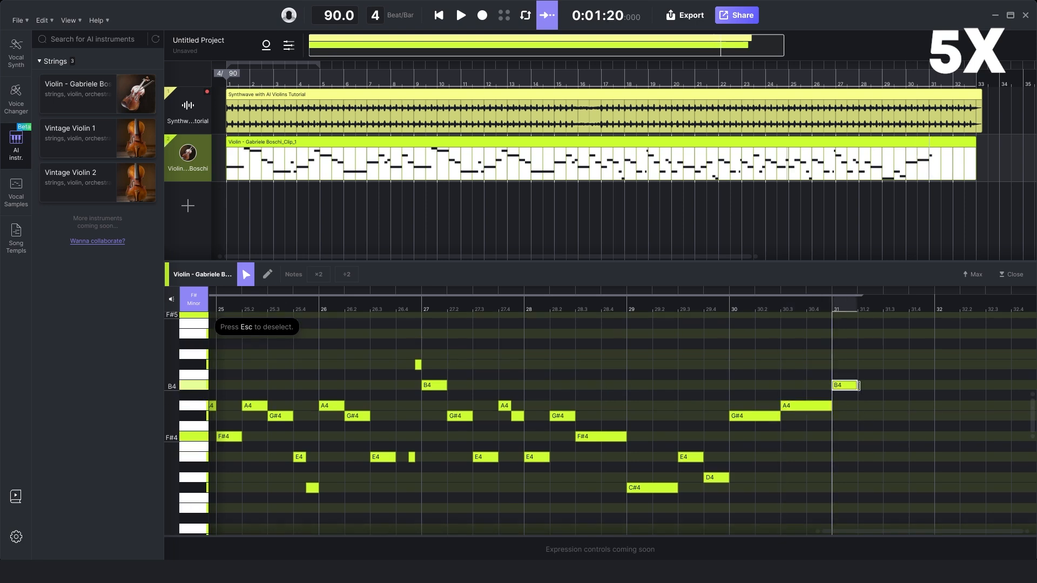
- Fill bar 31 with a two-beat B4, C#5 and D5, and end the melody in bar 32 with two-beat G#4 and F#4 notes
double_click(848, 385)
double_click(894, 365)
double_click(919, 354)
double_click(941, 416)
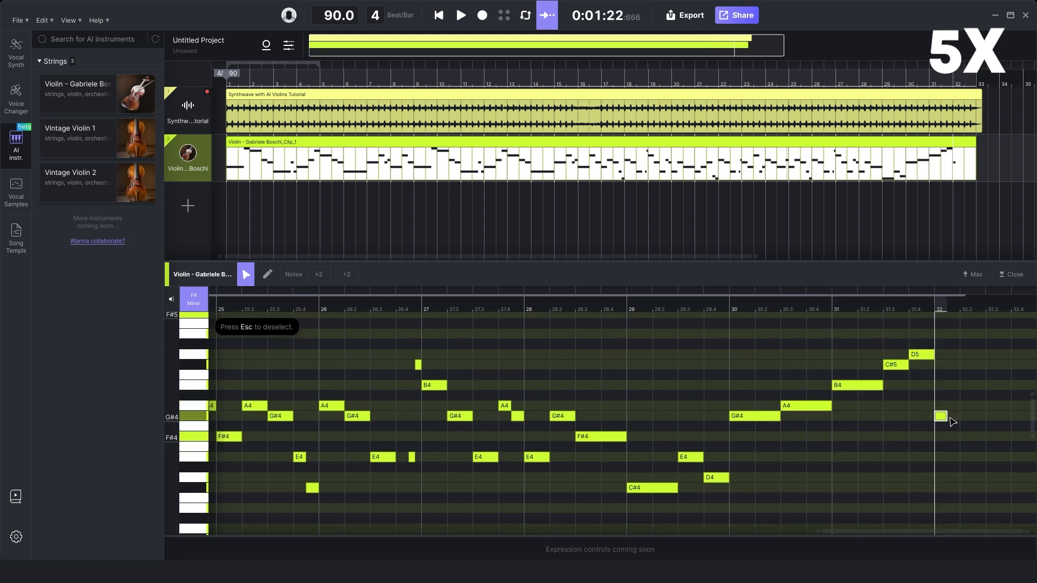
double_click(993, 437)
drag(997, 437, 1034, 437)
- Solo the violin track and play its complete melody from the start, with the note editor enlarged
drag(819, 531, 228, 531)
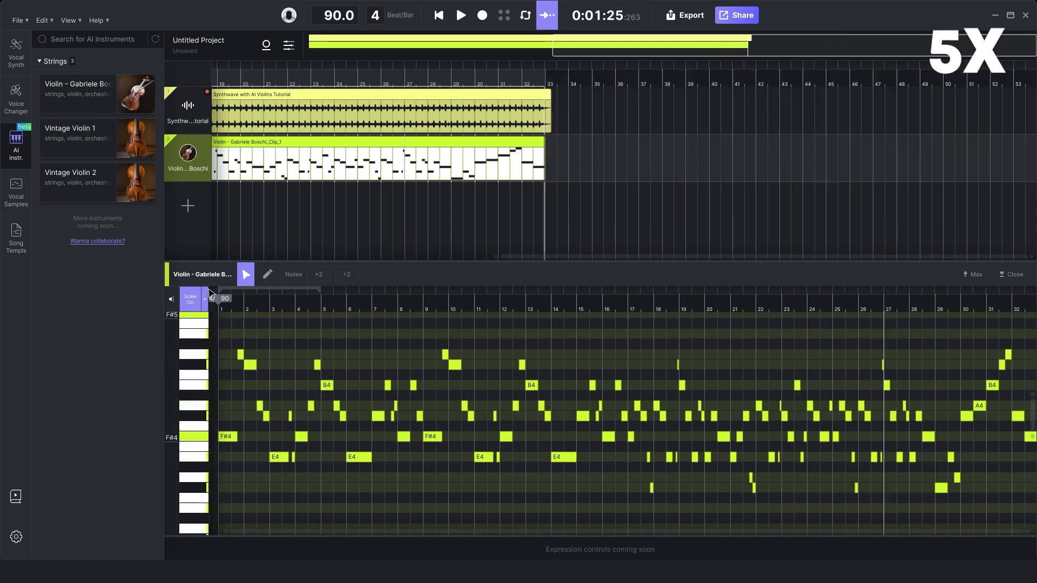
key(space)
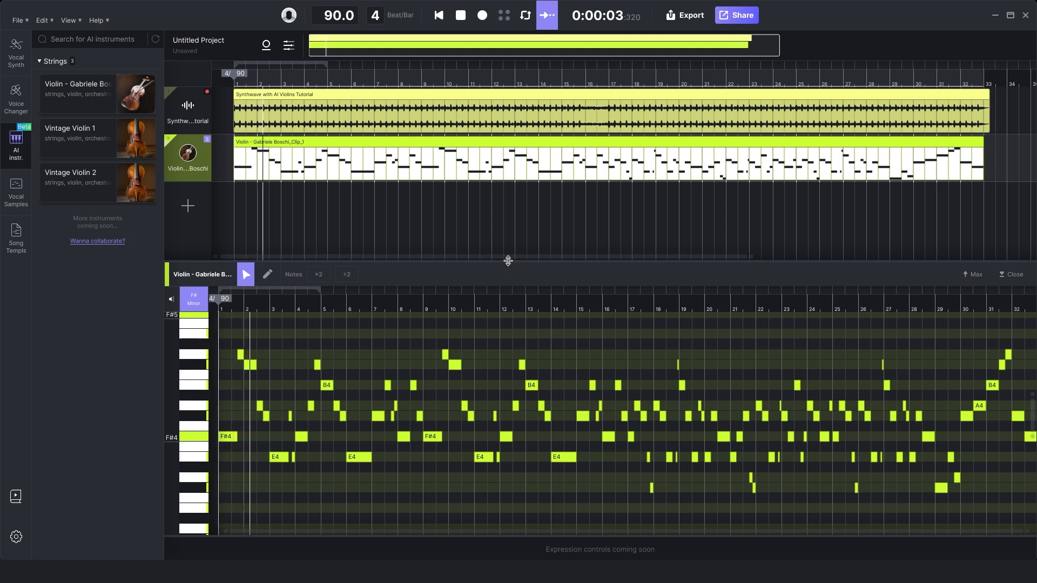
drag(504, 262, 502, 193)
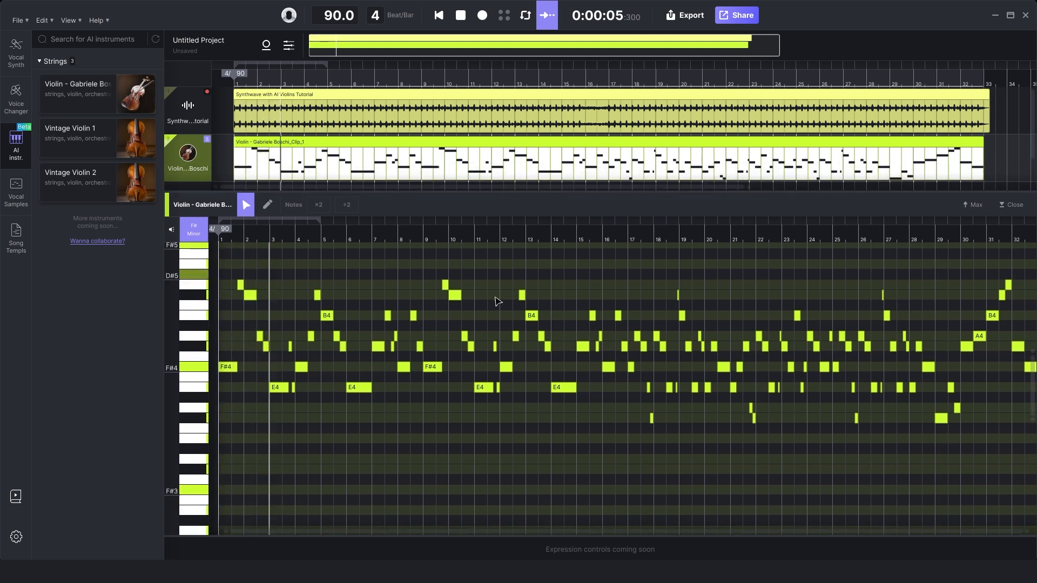
scroll(498, 301, up, 2)
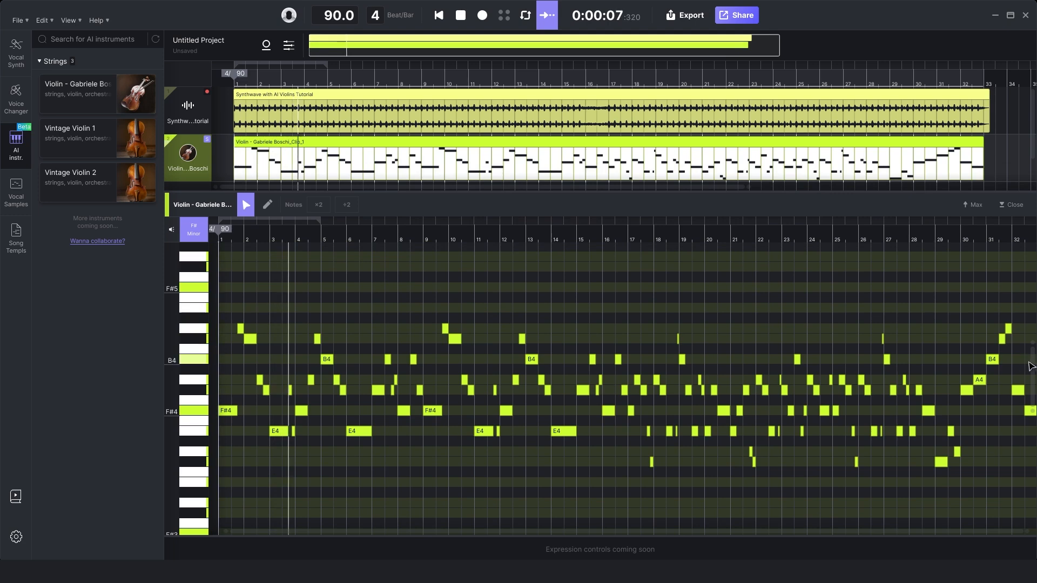
scroll(1032, 402, down, 1)
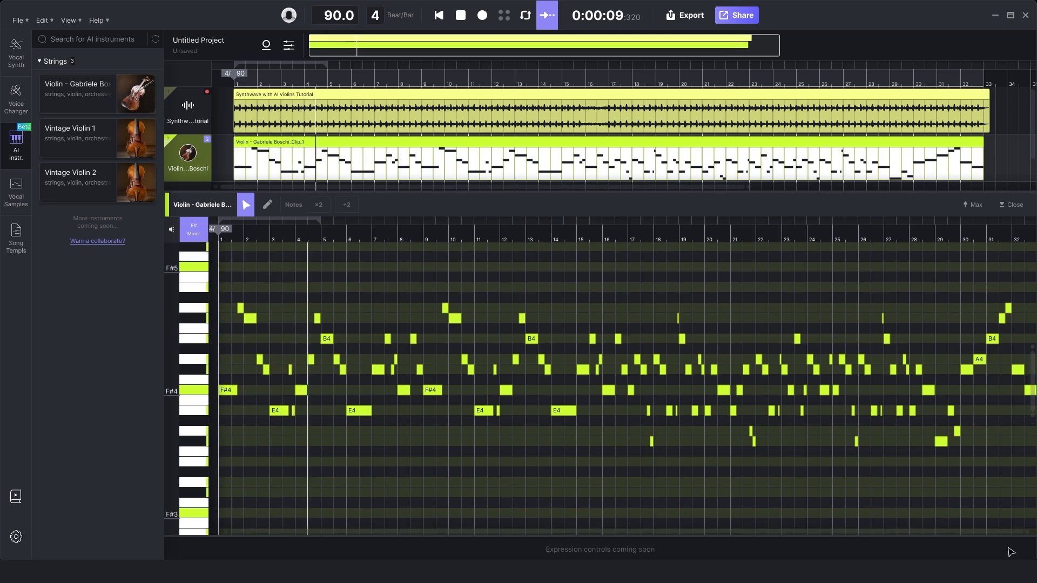
drag(1029, 532, 1036, 533)
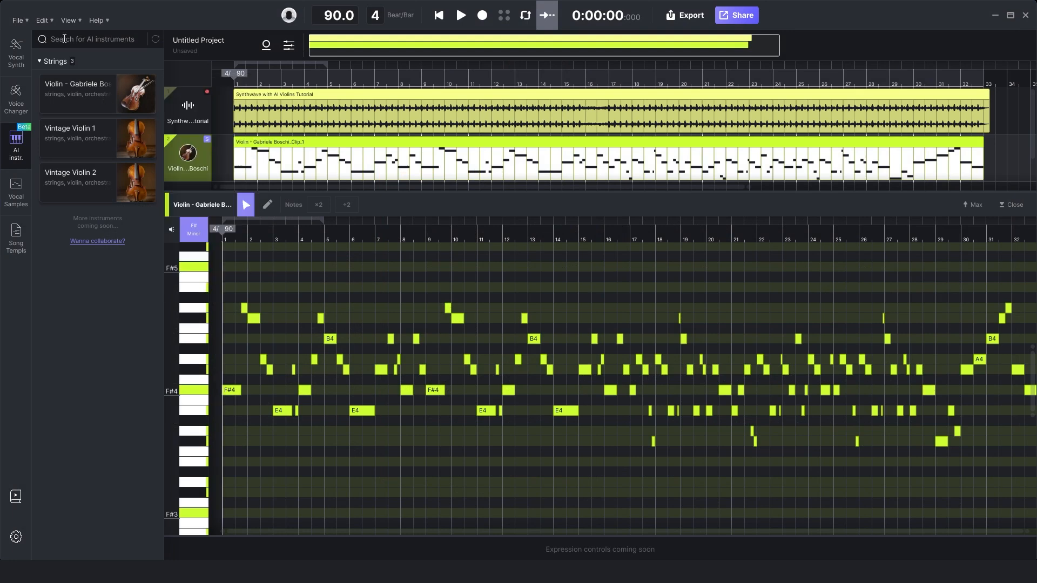
- Export the soloed violin for the whole project as a stereo 16-bit WAV at 44100 Hz
click(26, 22)
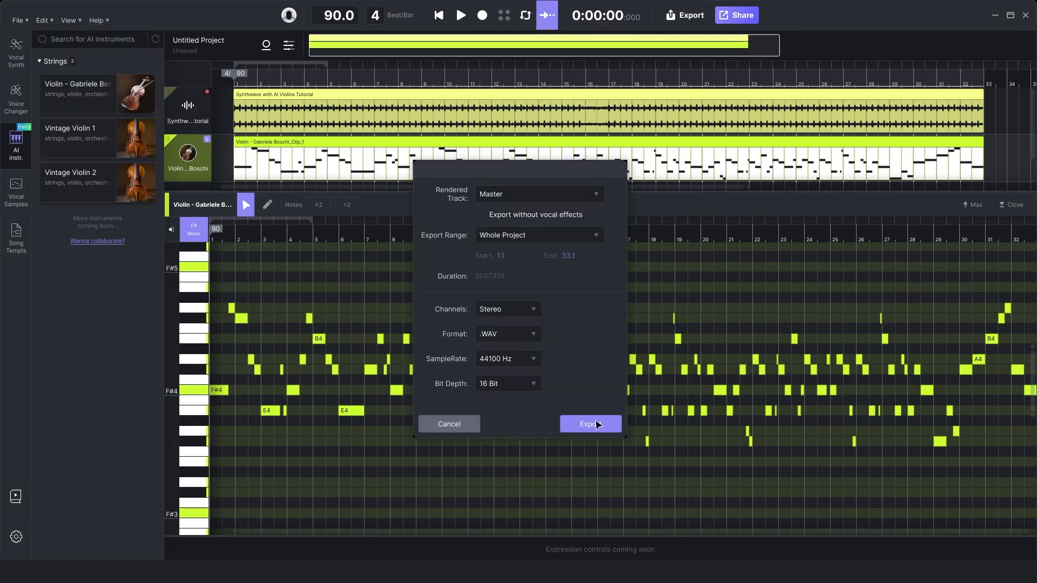
click(593, 424)
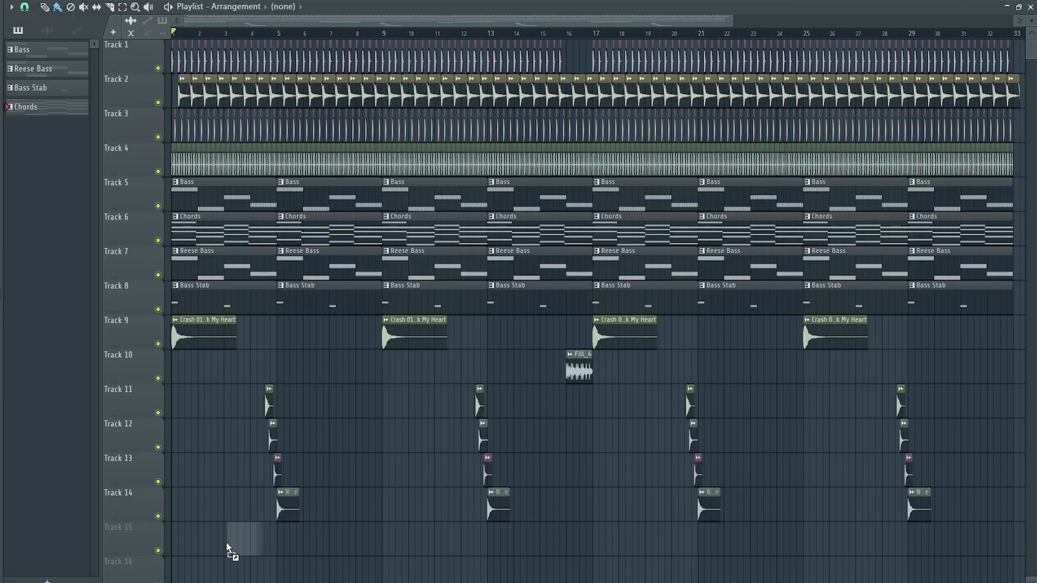
- Switch to FL Studio, place the Violin audio at bar 1 on playlist Track 8 and balance its level on mixer track 12 during playback
scroll(145, 541, up, 7)
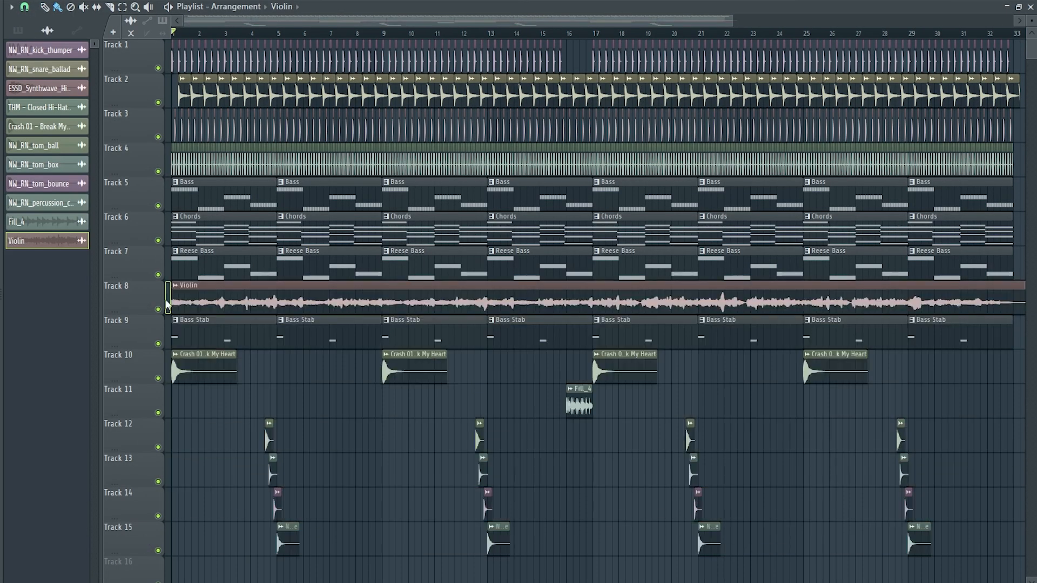
double_click(184, 295)
click(355, 112)
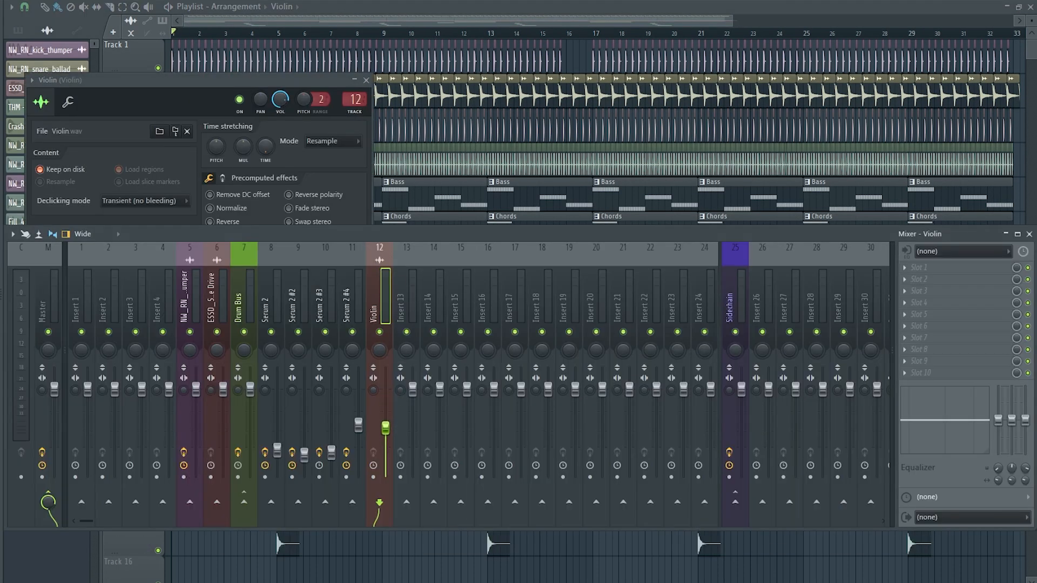
key(space)
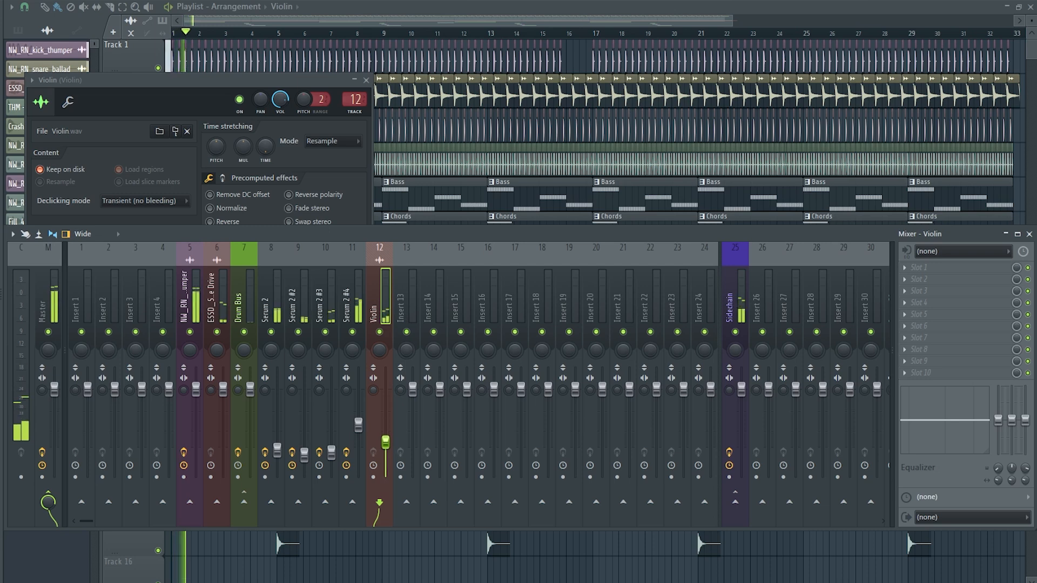
- Route the Violin mixer track to the Sidechain track and add Fruity parametric EQ 2 to the violin's first effect slot
right_click(733, 504)
click(788, 523)
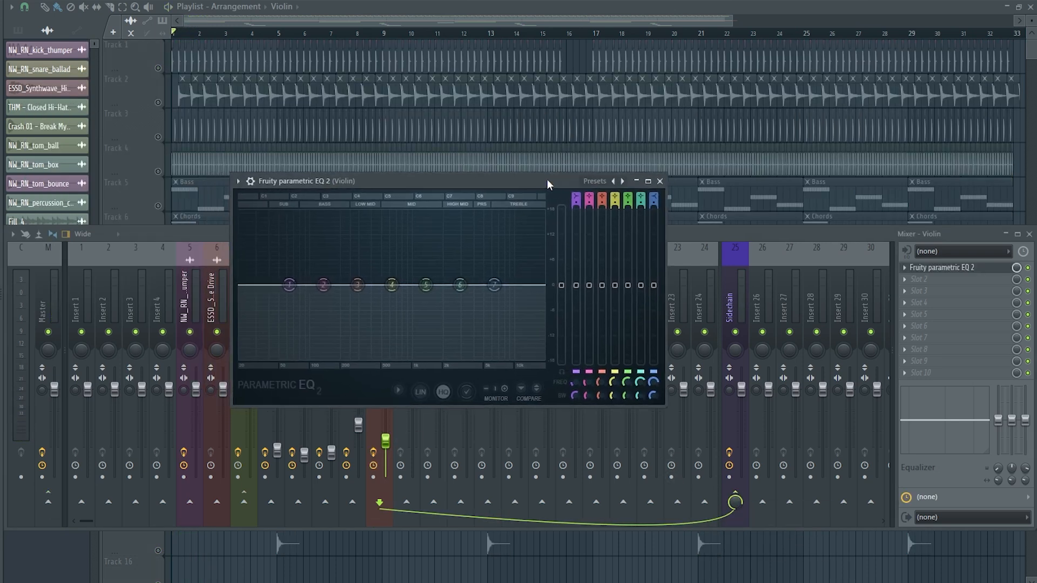
drag(547, 184, 599, 191)
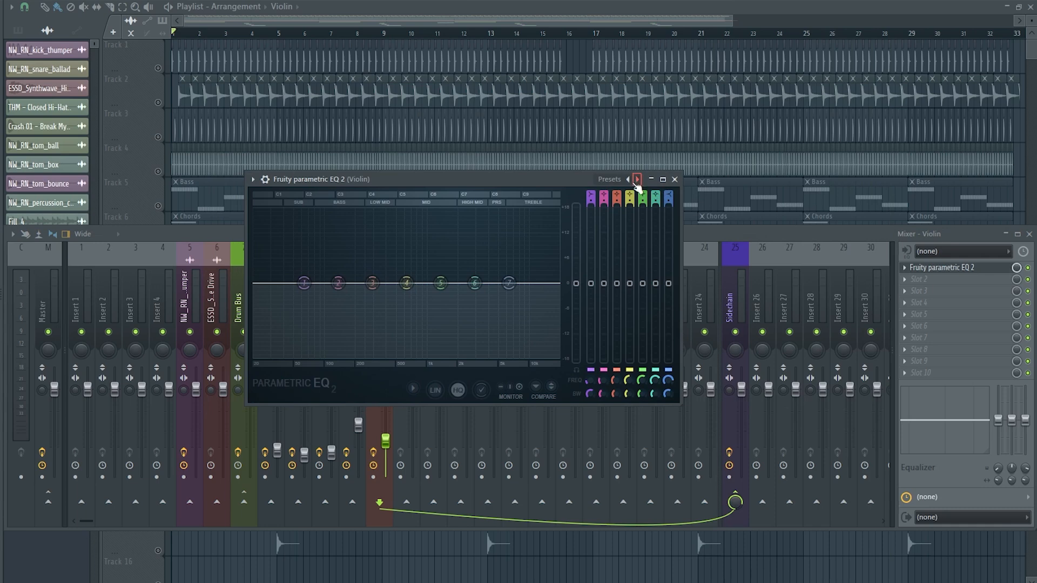
- Use the 20Hz + 18kHz cut preset in the violin's Fruity parametric EQ 2 and raise its low cut to the lowest violin harmonics during playback
key(space)
drag(253, 283, 384, 283)
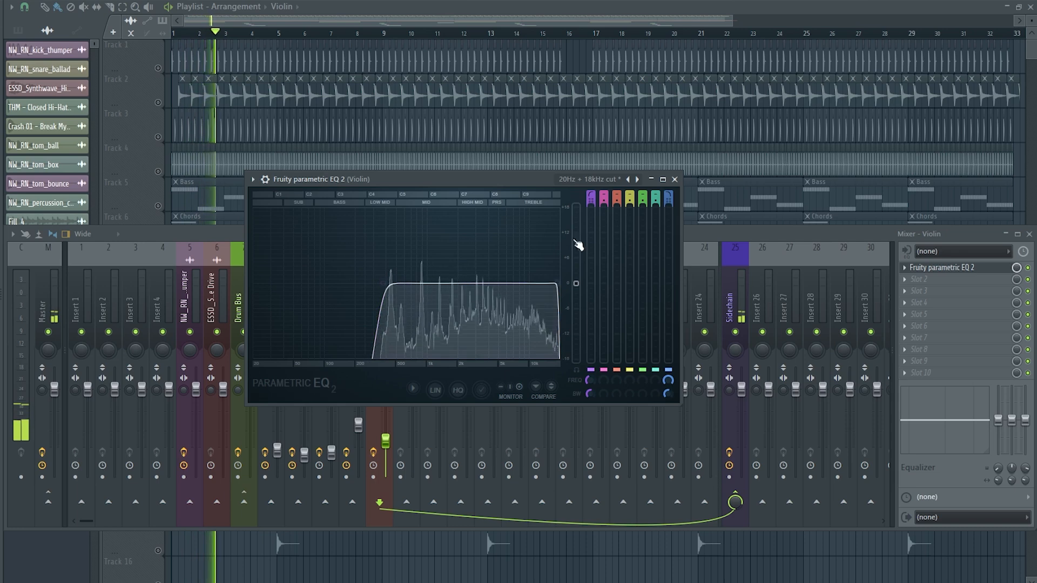
key(space)
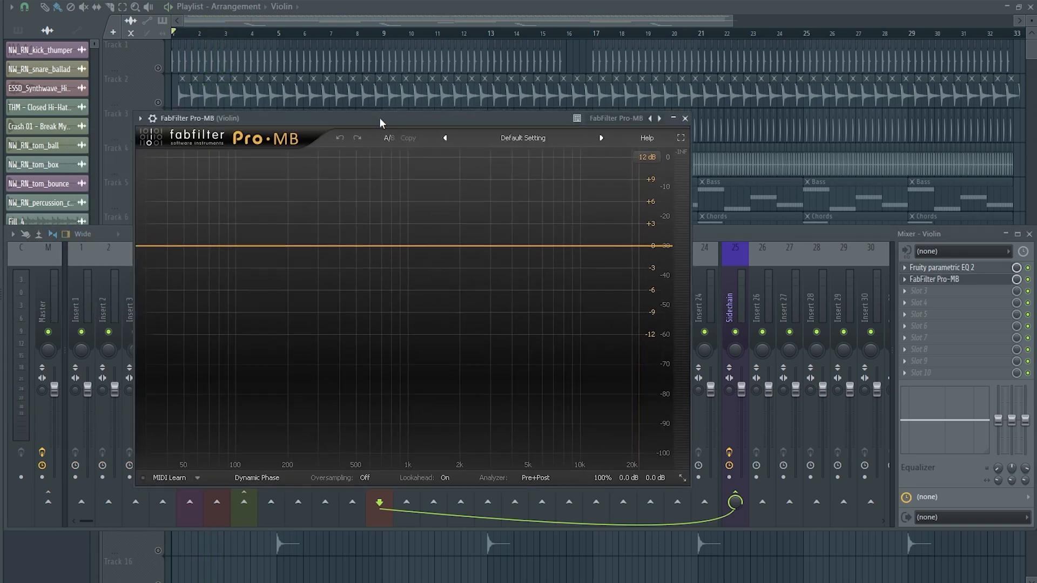
- In FabFilter Pro-MB, add a compression band at about 2100 Hz and adjust its threshold while the violin plays
drag(379, 118, 423, 128)
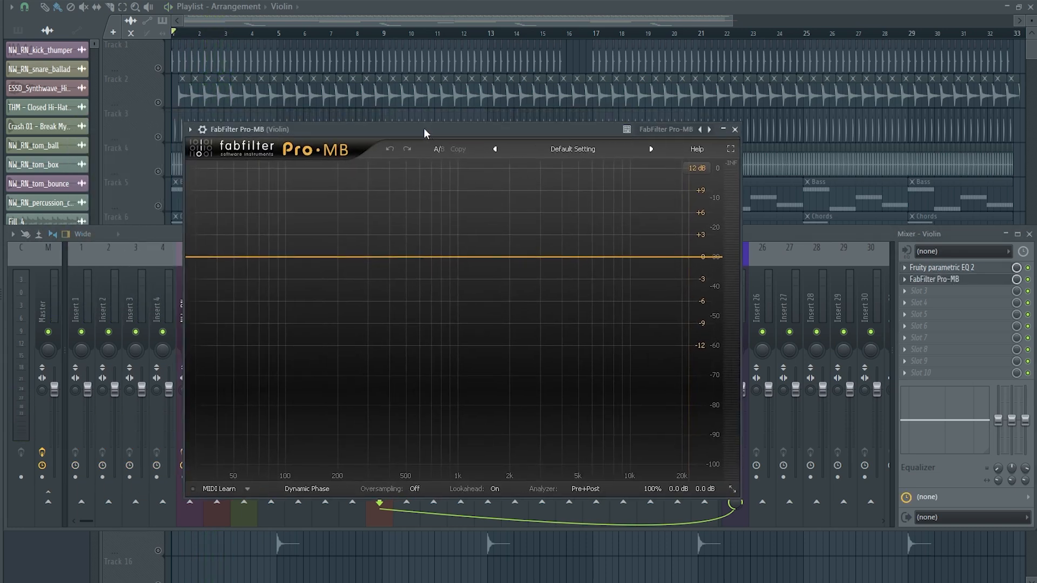
key(space)
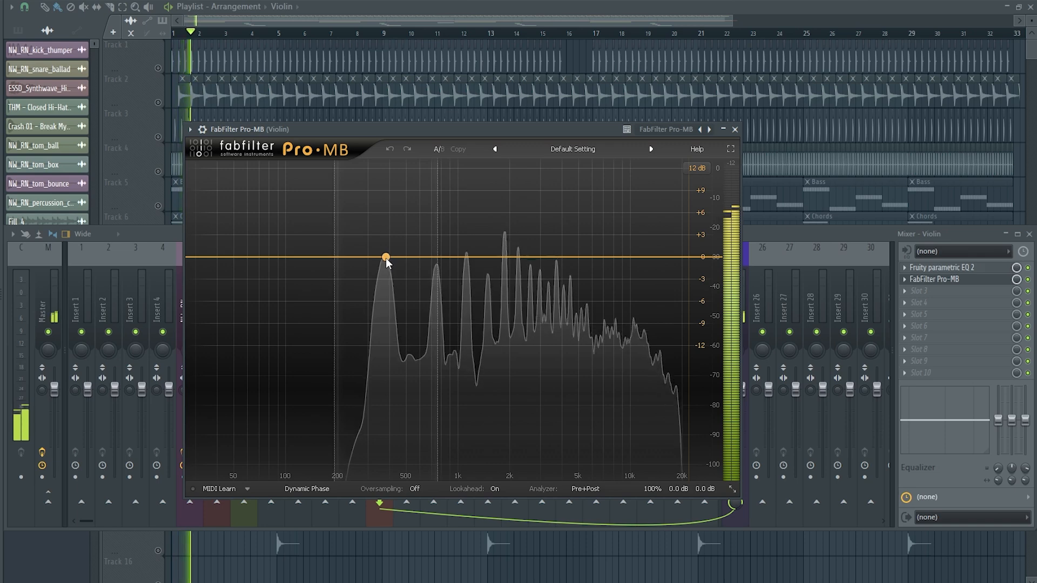
click(512, 260)
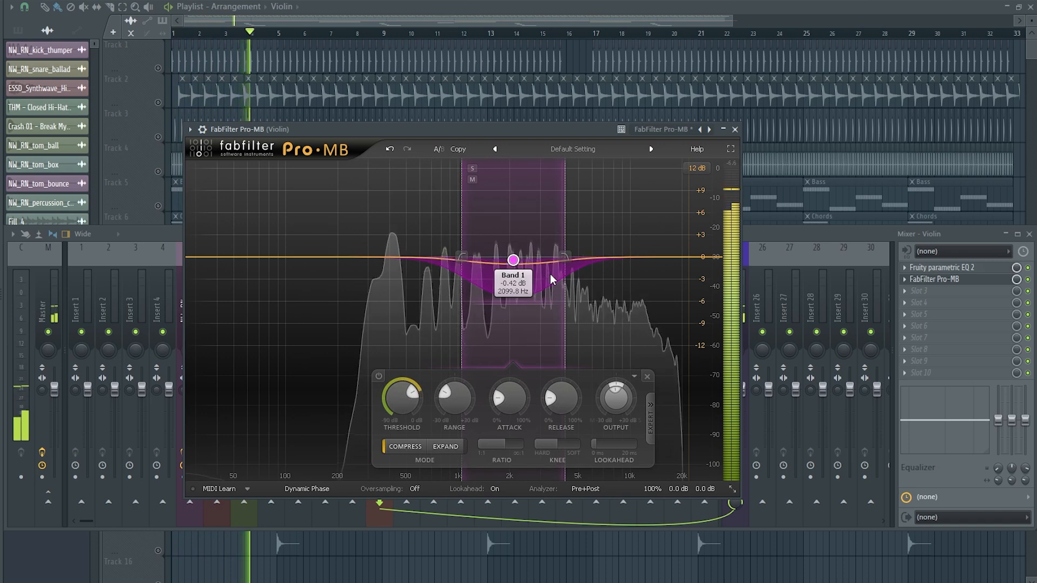
mouse_move(402, 400)
mouse_down()
mouse_move(406, 459)
mouse_move(388, 372)
mouse_move(405, 401)
mouse_up()
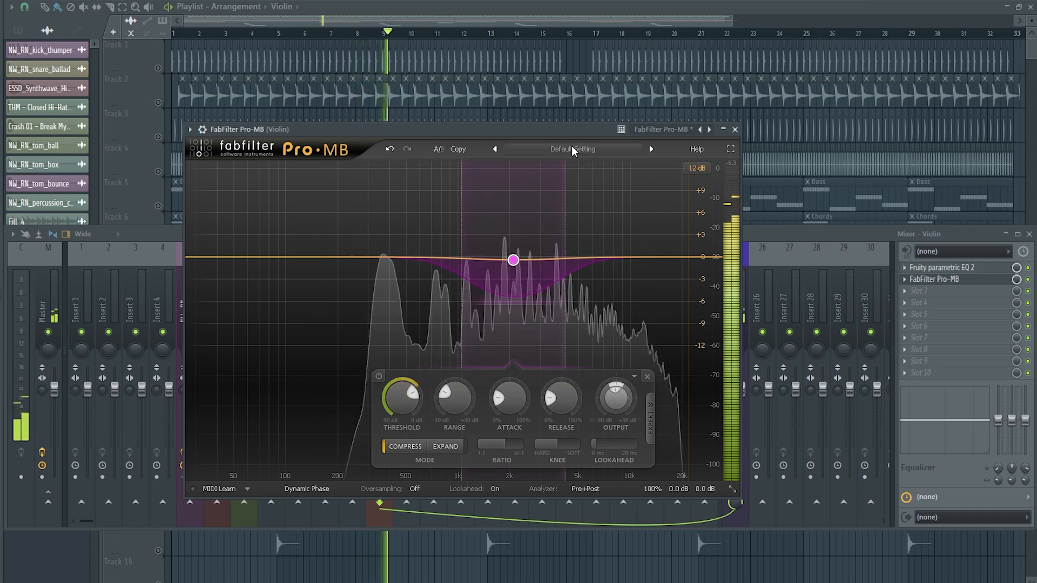
key(space)
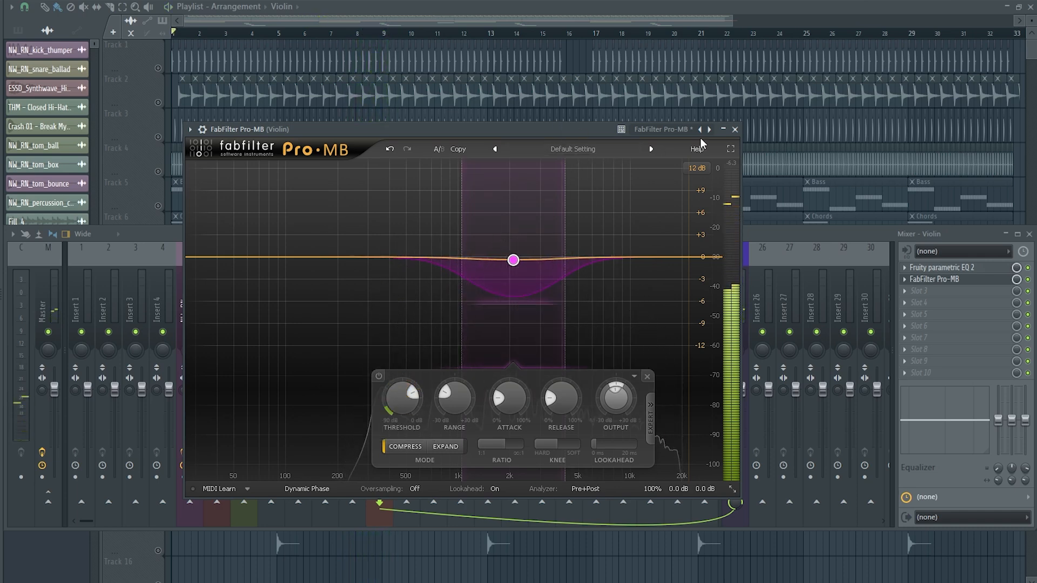
click(735, 130)
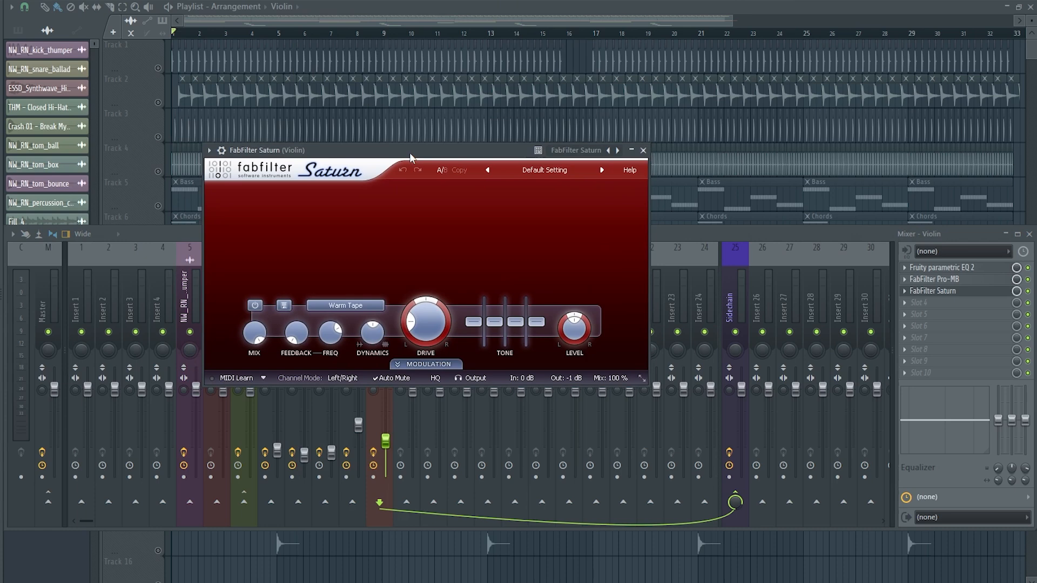
- Split FabFilter Saturn into three bands and moderately raise the levels of the middle and high bands while the violin plays
key(space)
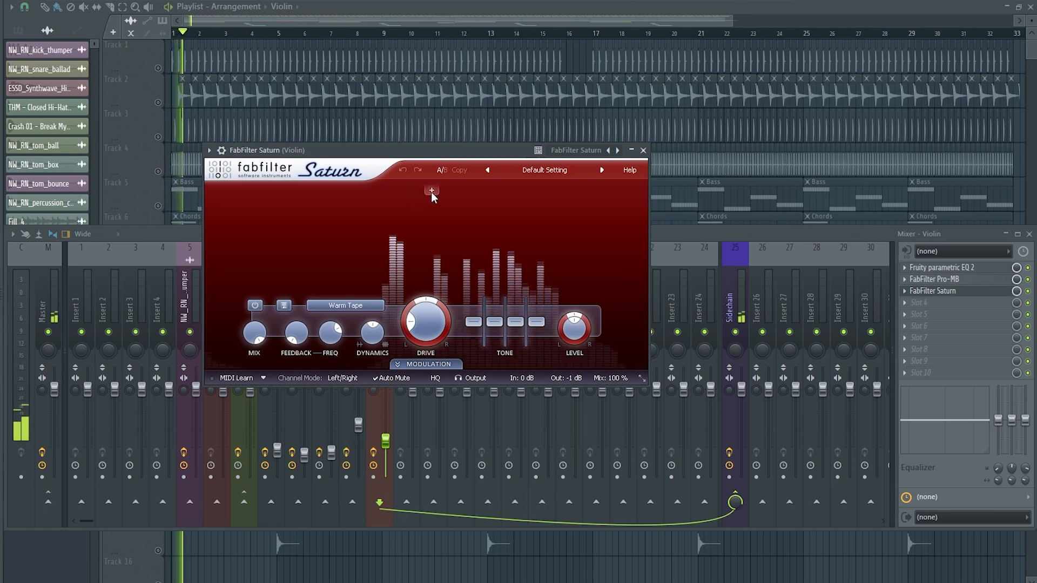
click(430, 192)
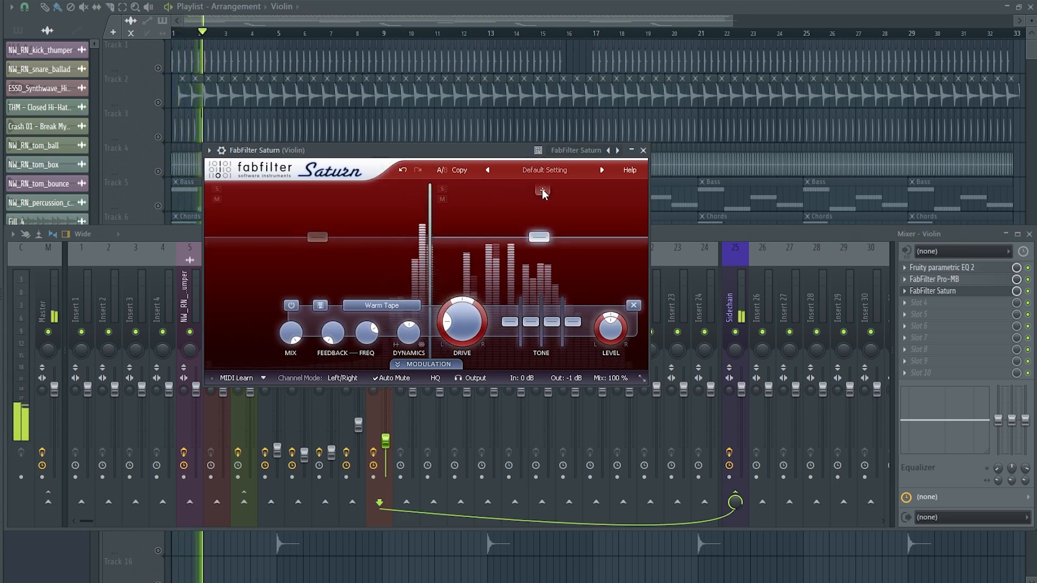
click(541, 189)
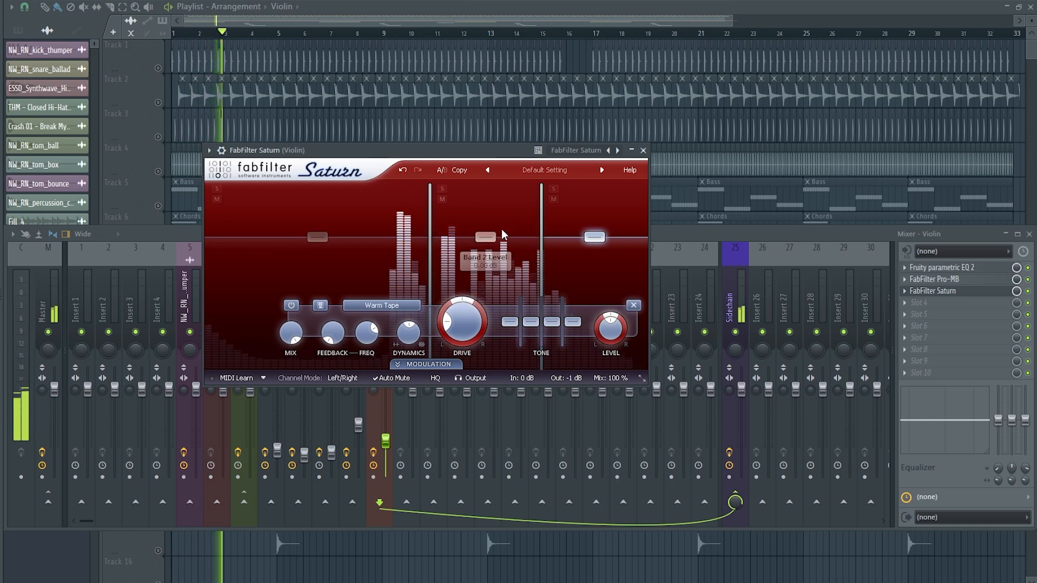
drag(484, 237, 485, 232)
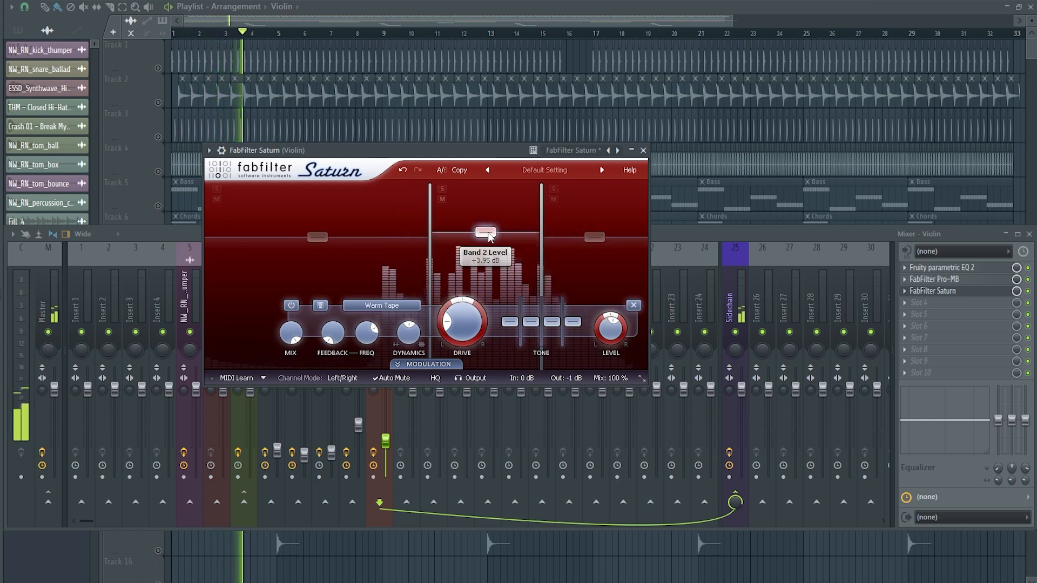
drag(602, 239, 598, 231)
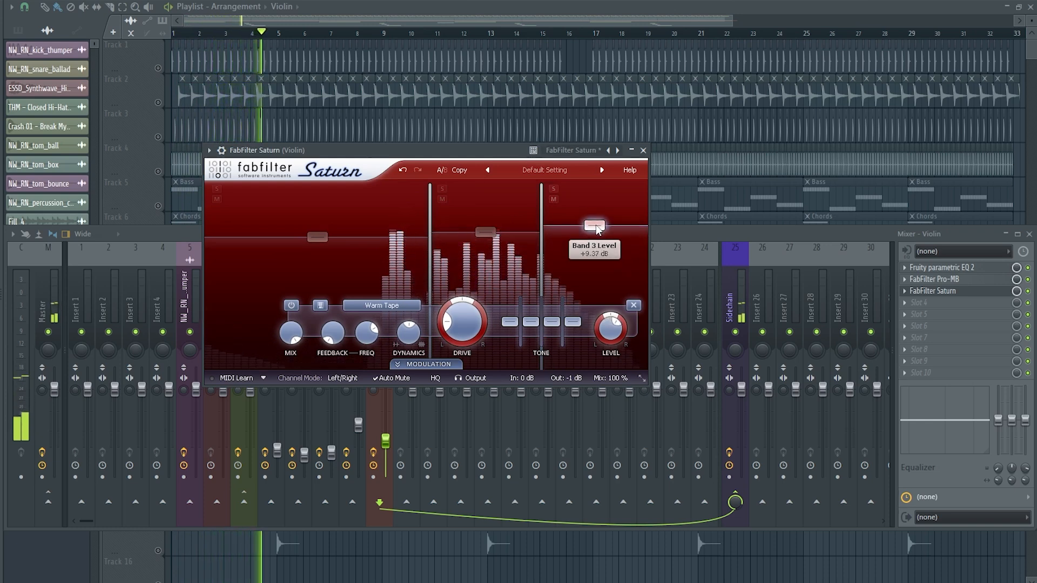
drag(485, 232, 485, 234)
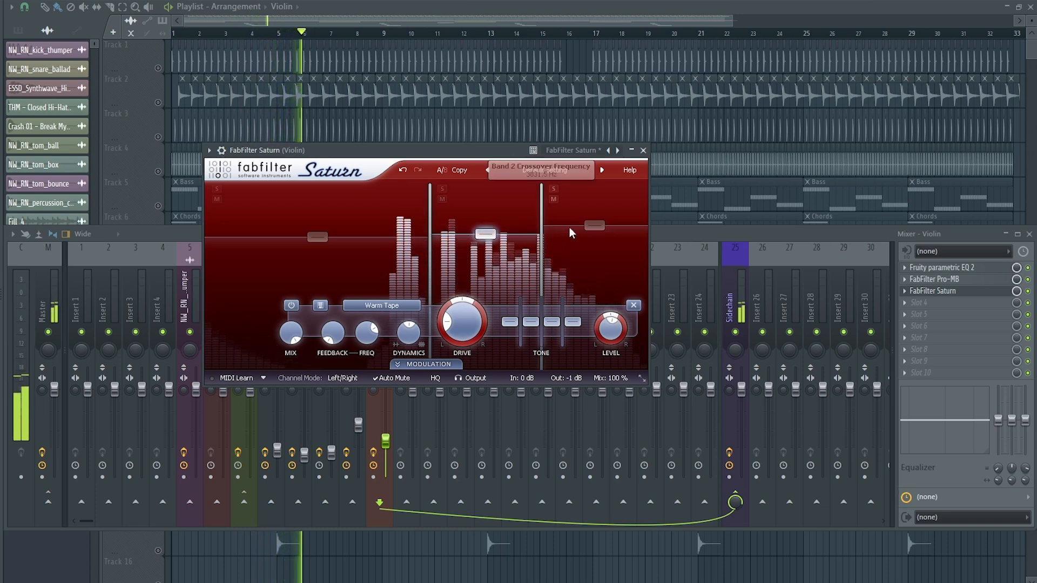
drag(589, 224, 591, 229)
key(space)
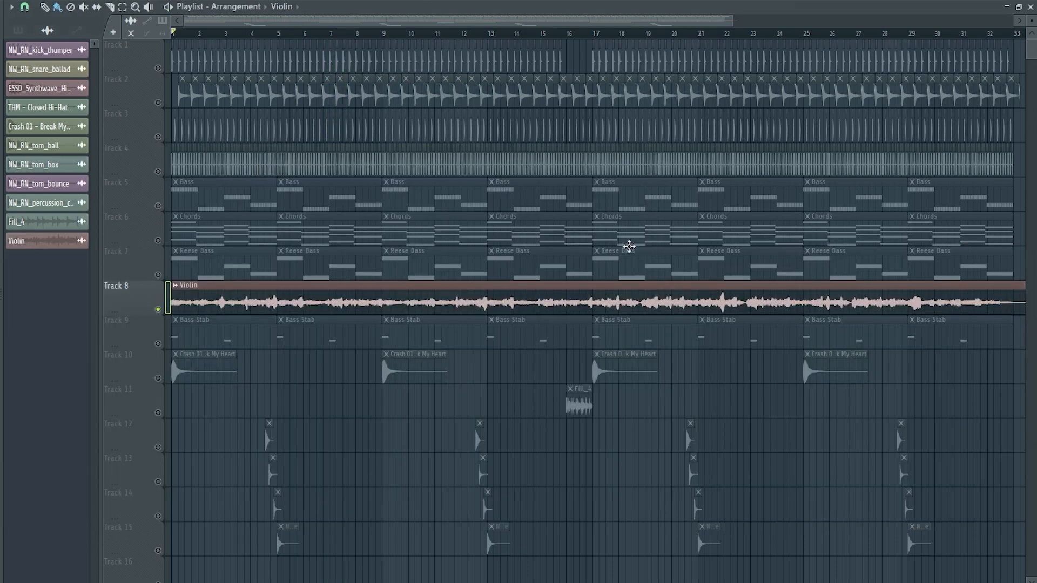
- Examine and repeatedly play the quiet gap in the violin clip just before bar 23 in the playlist
scroll(494, 260, down, 1)
scroll(562, 264, up, 7)
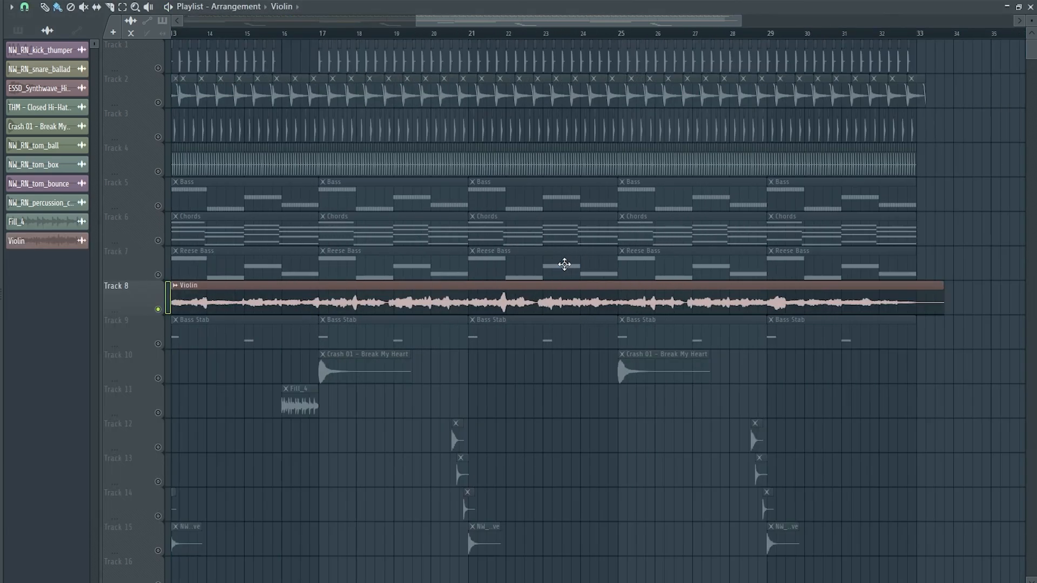
click(458, 33)
key(space)
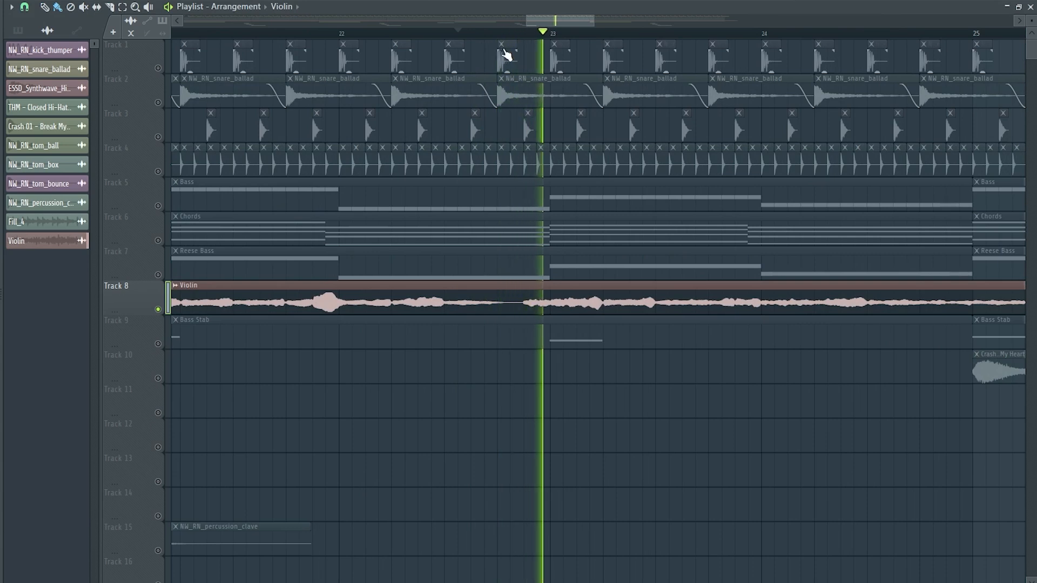
key(space)
key(space)
key(space)
key(space)
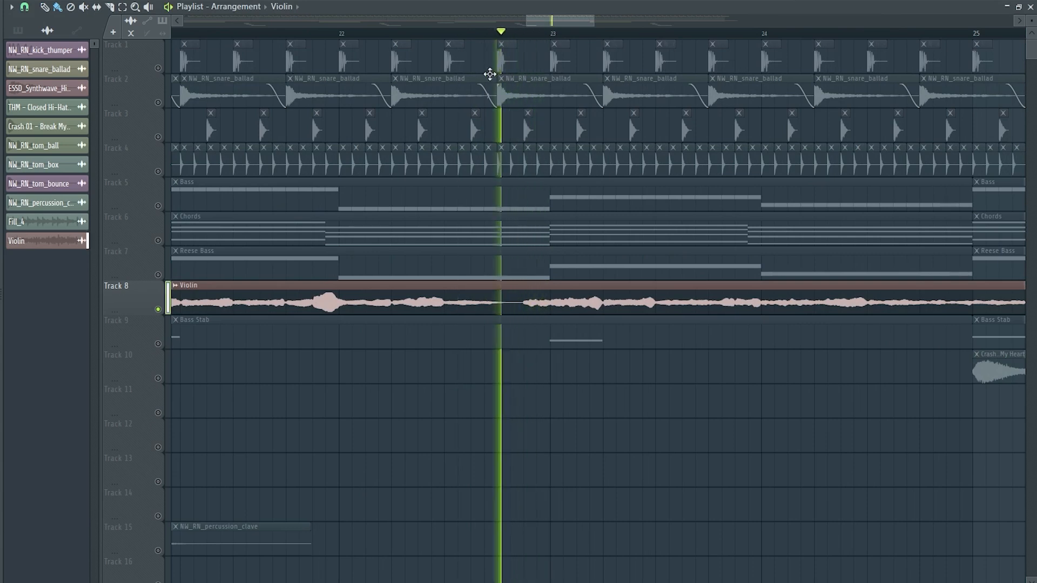
key(space)
- Loop the violin's quiet gap before bar 23 and adjust the noise gate threshold and release in its Fruity Limiter
drag(526, 33, 498, 34)
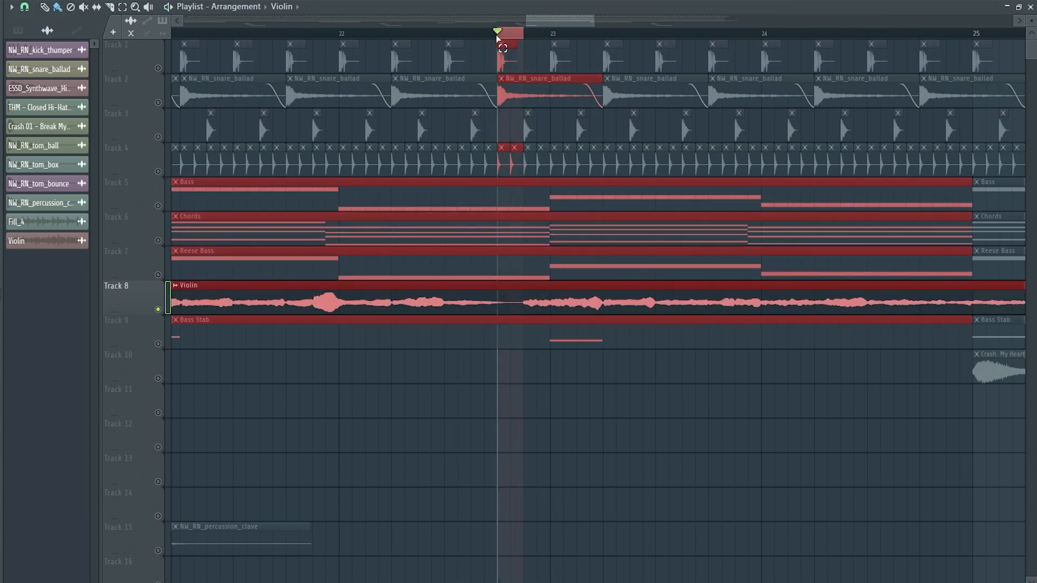
key(space)
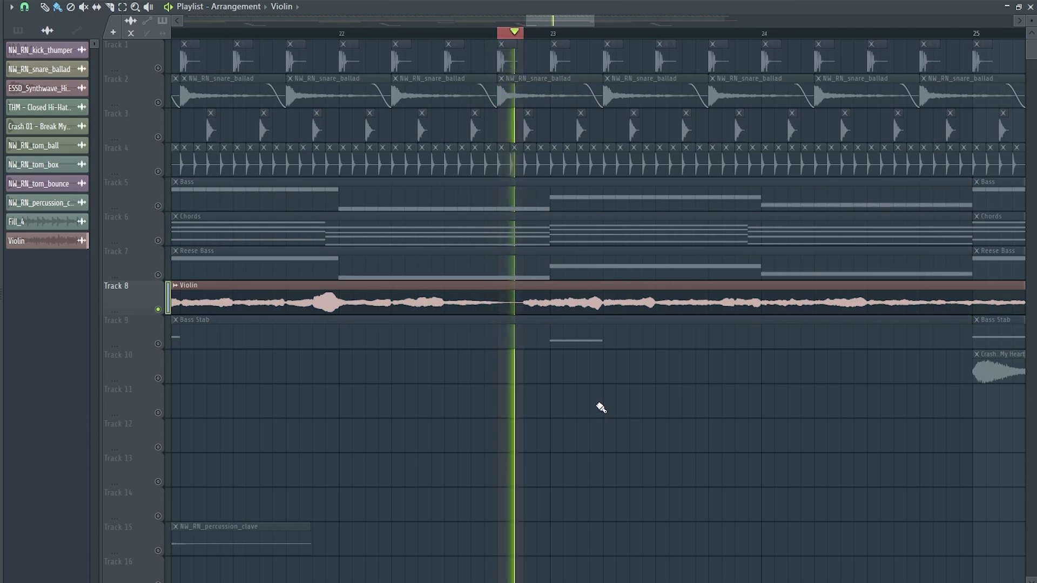
key(F9)
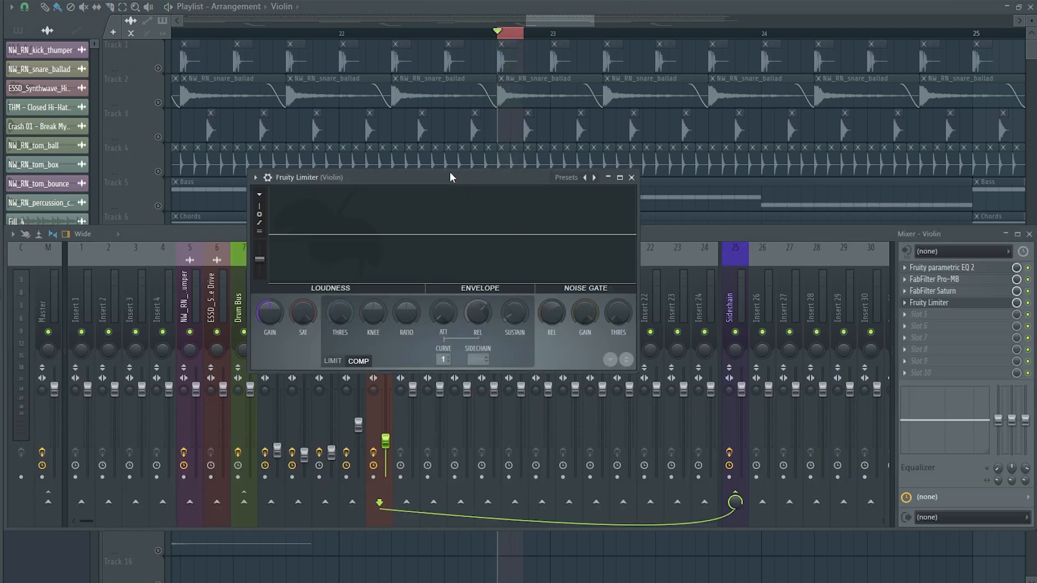
drag(449, 177, 458, 180)
drag(625, 331, 625, 319)
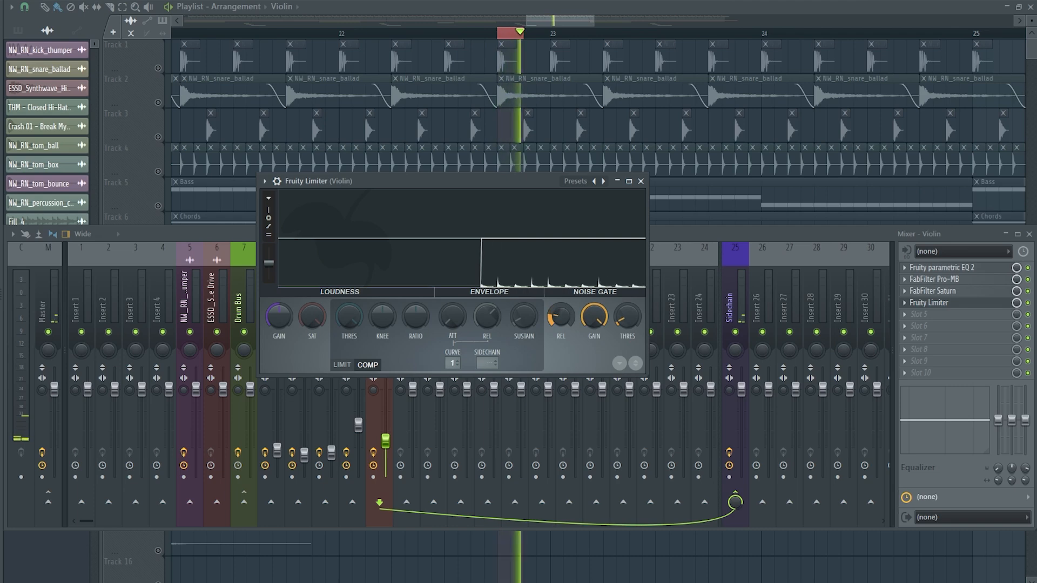
drag(561, 319, 598, 332)
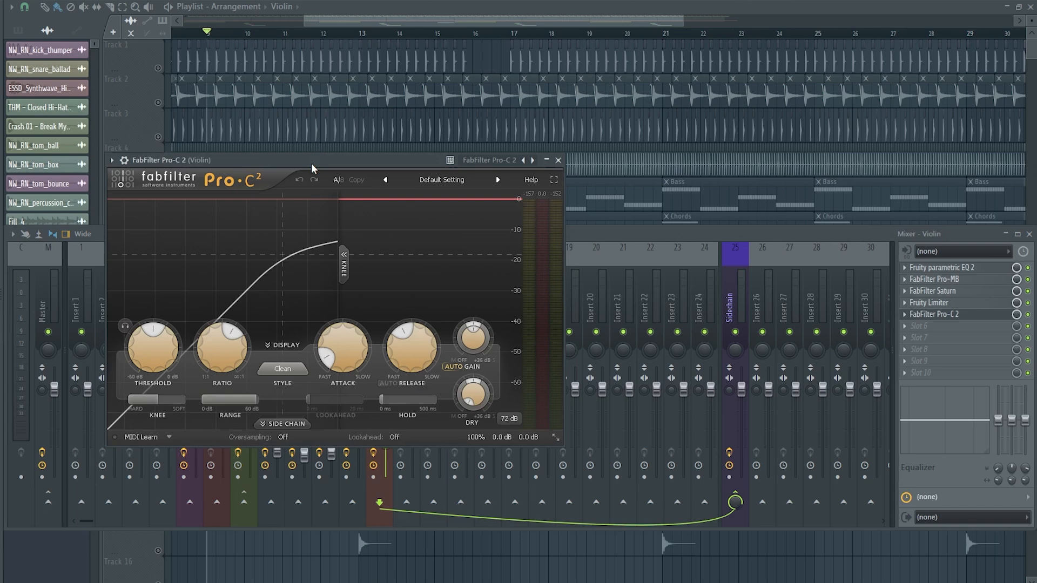
- In FabFilter Pro-C 2, lower the violin's compression threshold, adjust the attack and set the ratio to 3:1 during playback
drag(311, 160, 424, 132)
key(space)
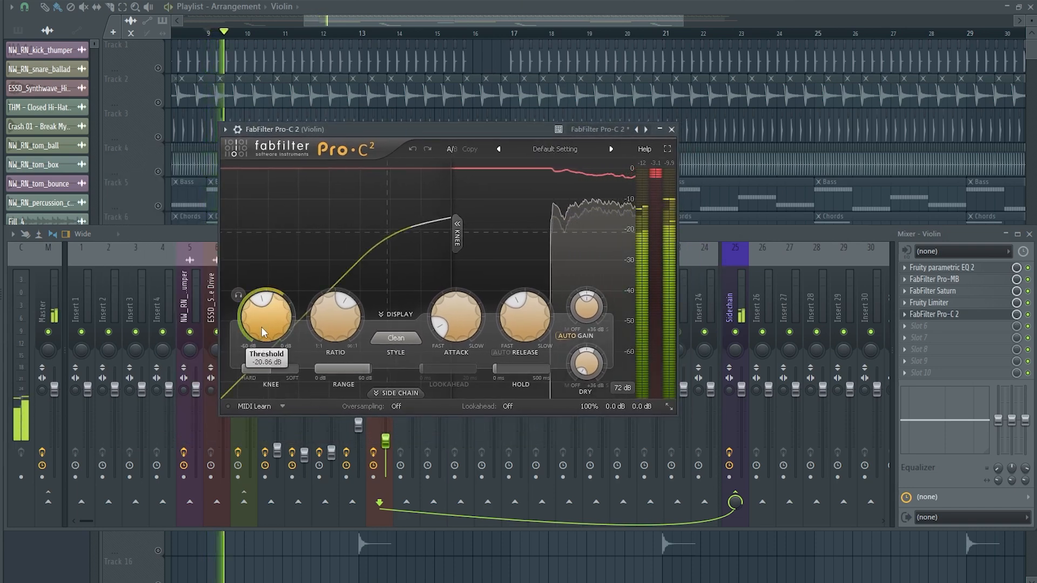
drag(260, 332, 258, 339)
drag(456, 322, 456, 366)
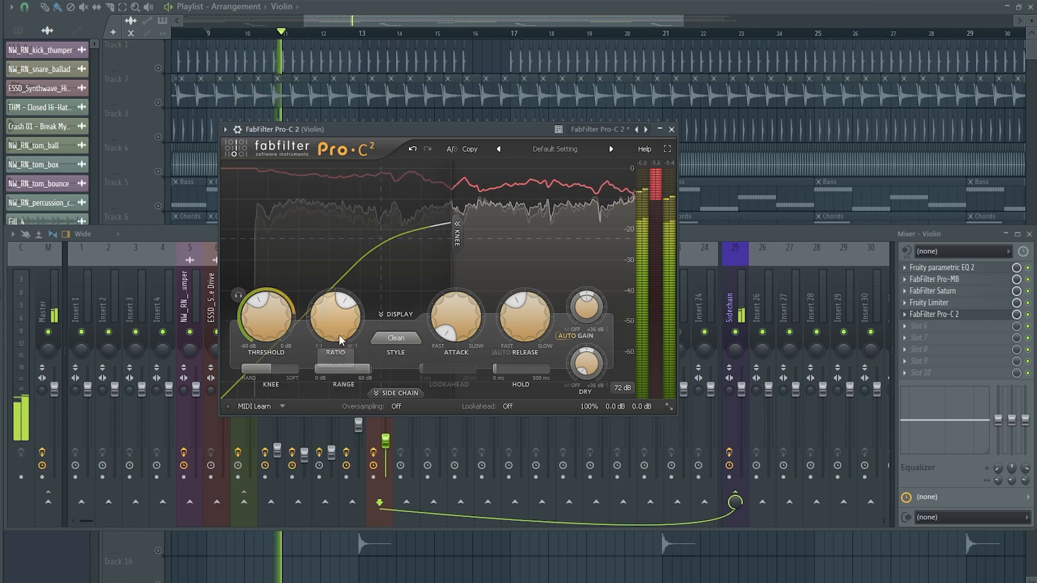
drag(327, 315, 329, 337)
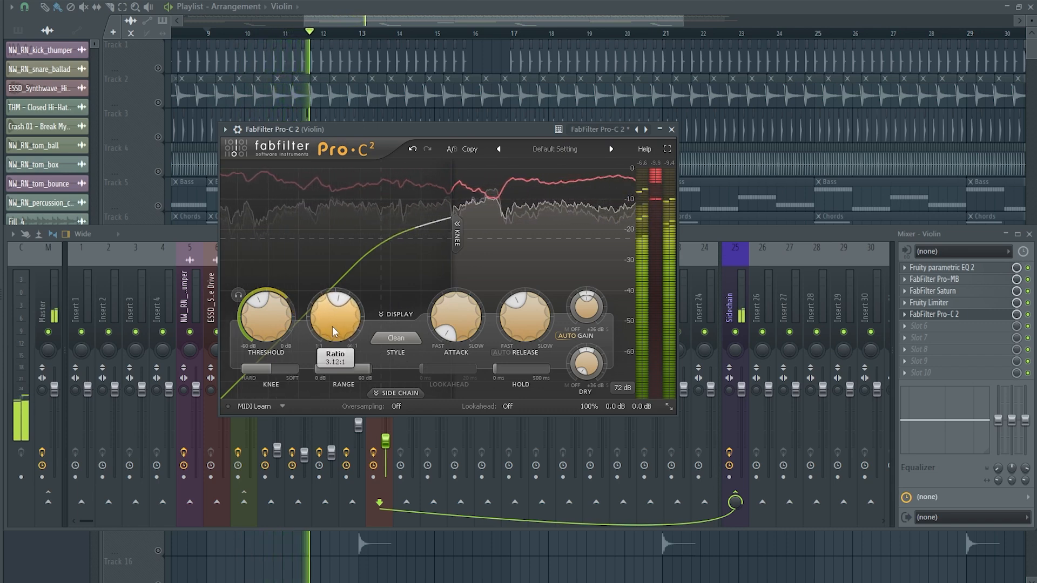
double_click(332, 326)
text(3)
key(Return)
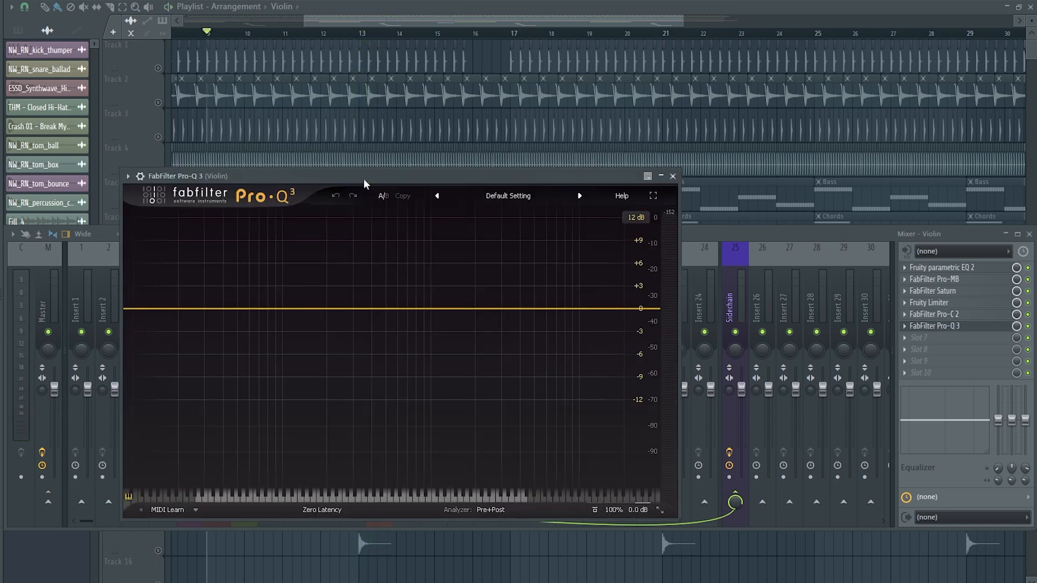
- Add a bell band in FabFilter Pro-Q 3 at about 394 Hz with a gain of about +2.68 dB while the violin plays
drag(364, 179, 453, 180)
key(space)
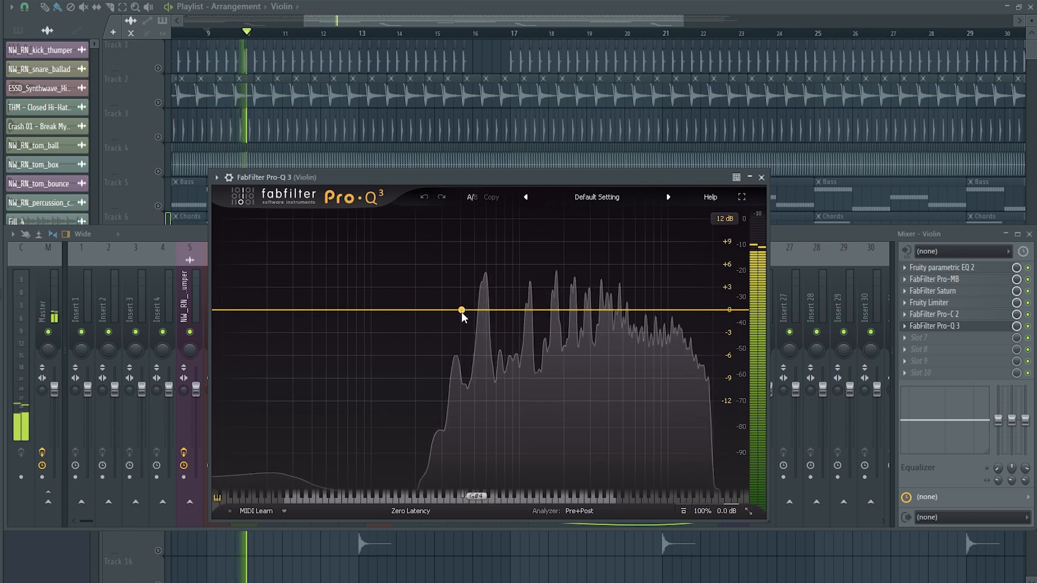
key(space)
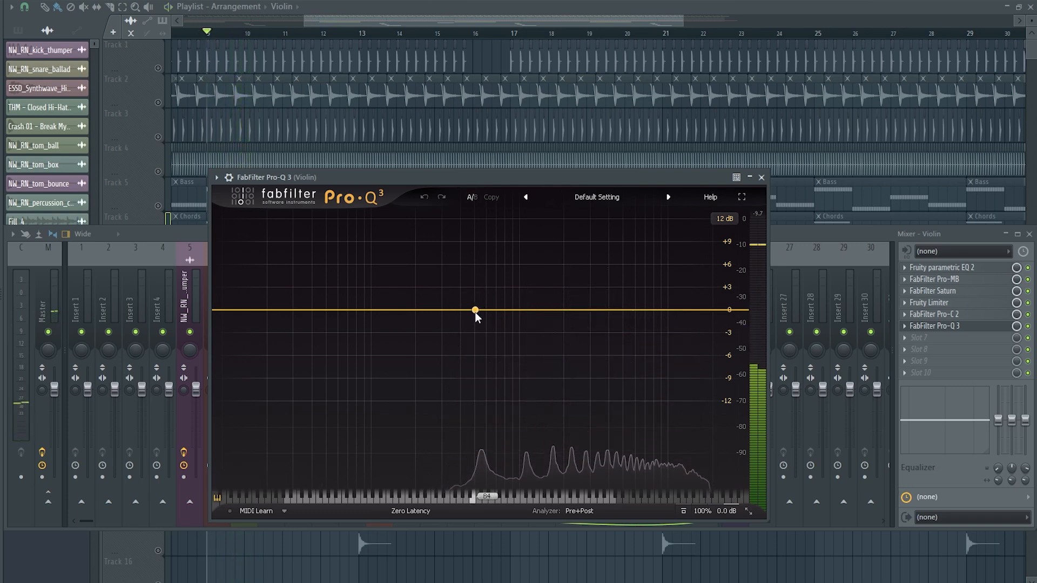
key(space)
click(461, 301)
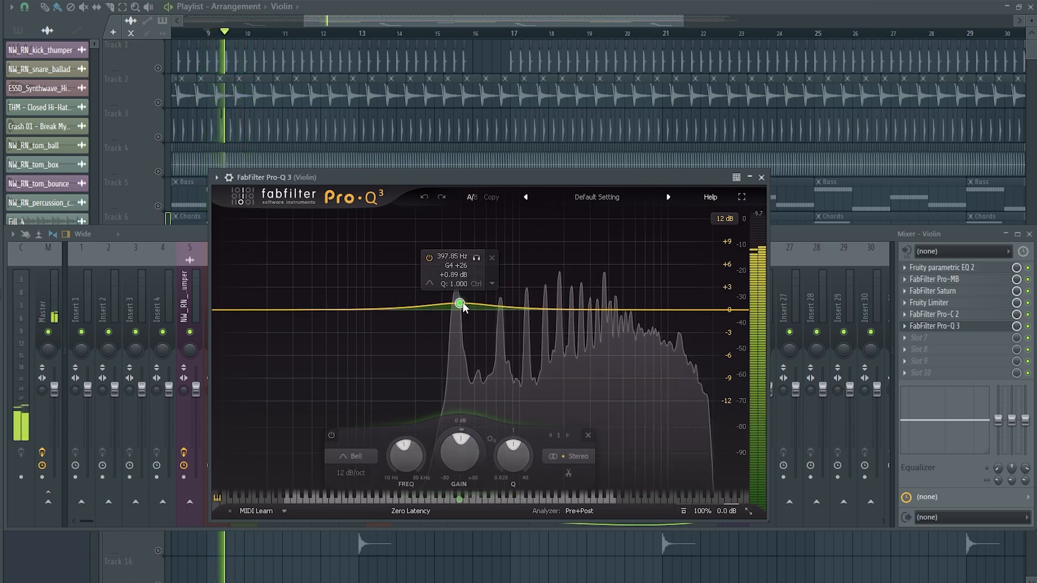
drag(465, 302, 463, 290)
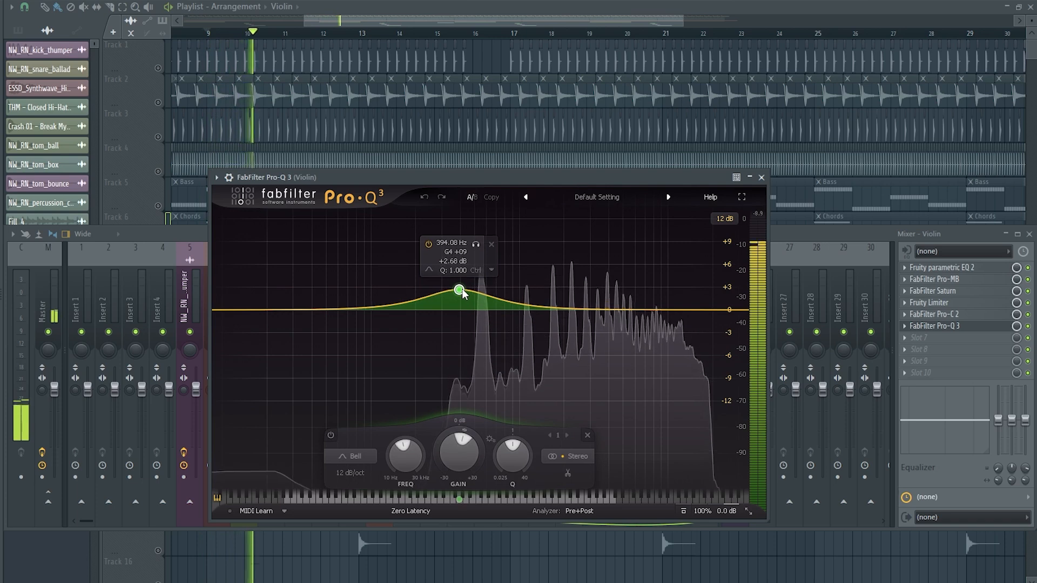
- Set the 394 Hz band's stereo placement to Mid and widen its Q to about 0.646
right_click(460, 290)
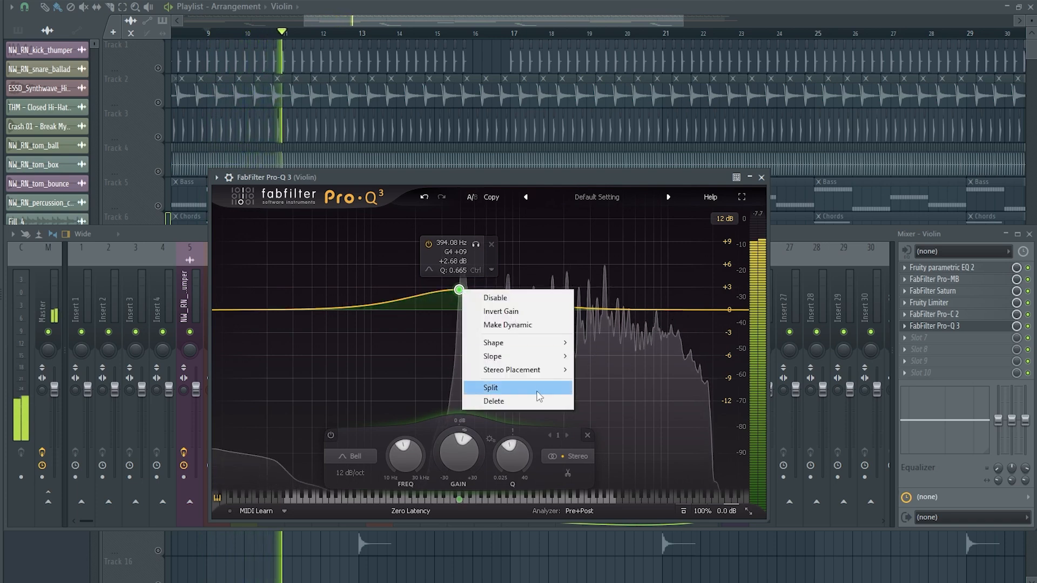
mouse_move(538, 375)
click(615, 413)
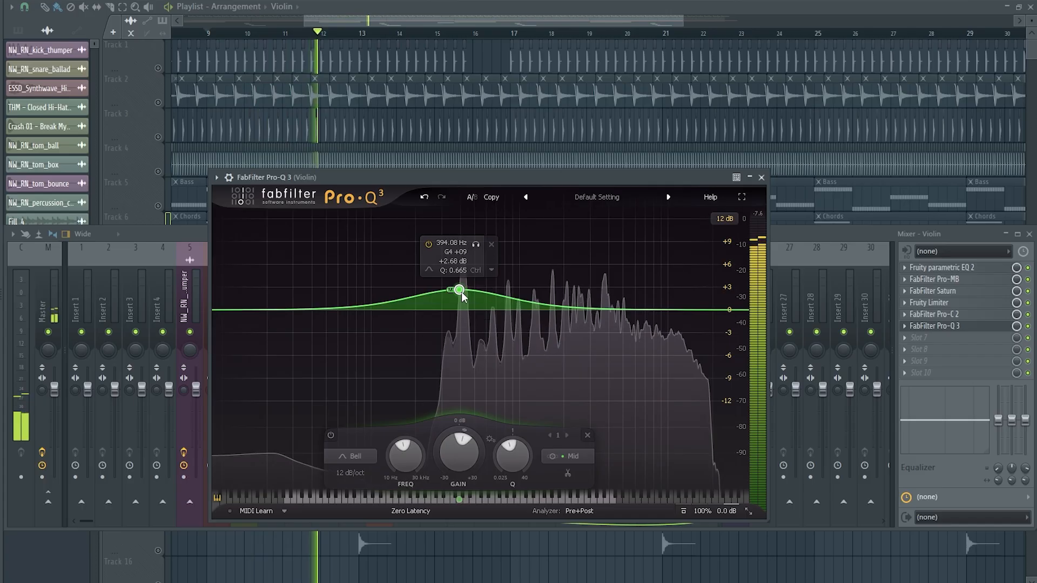
scroll(462, 293, down, 1)
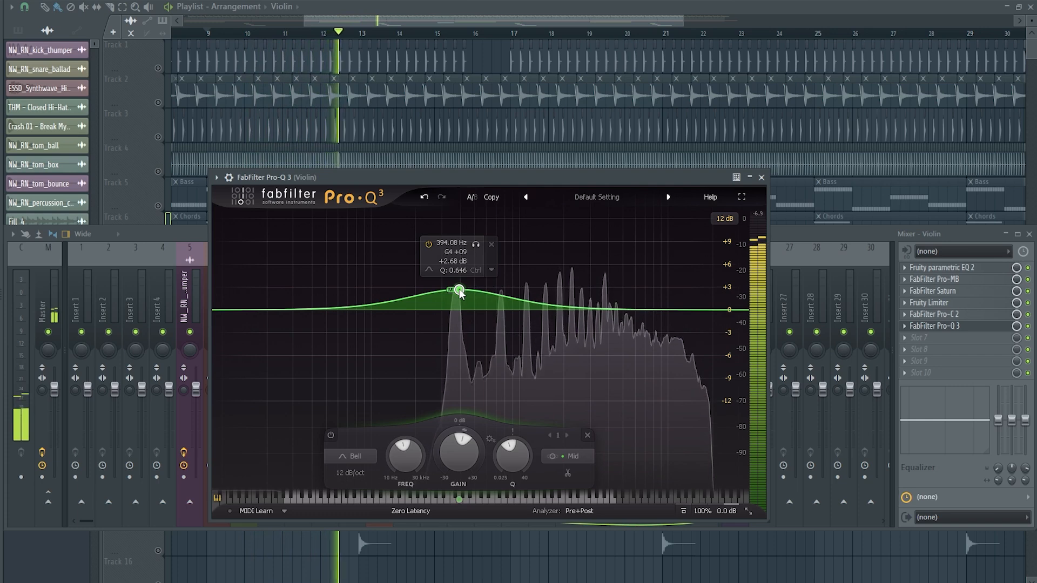
drag(509, 175, 510, 173)
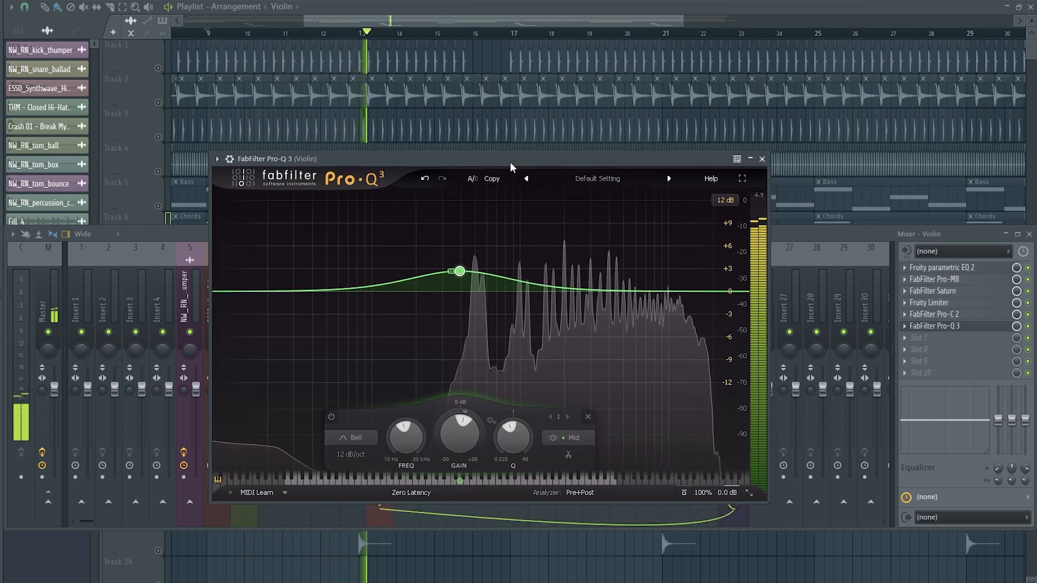
- Add ValhallaRoom to the violin's mixer track and lower the reverb mix from 100% during playback
key(space)
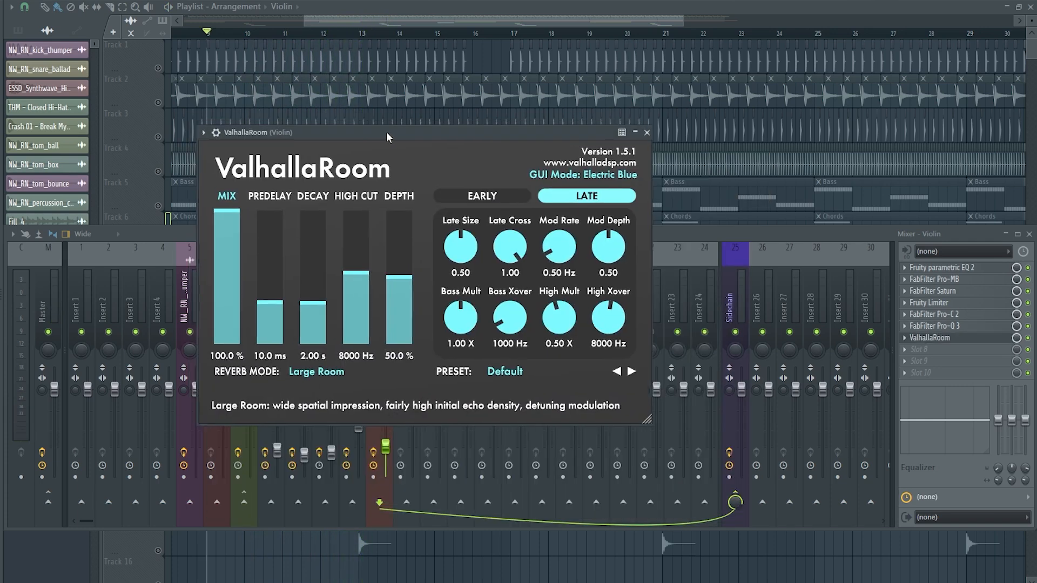
drag(387, 133, 422, 135)
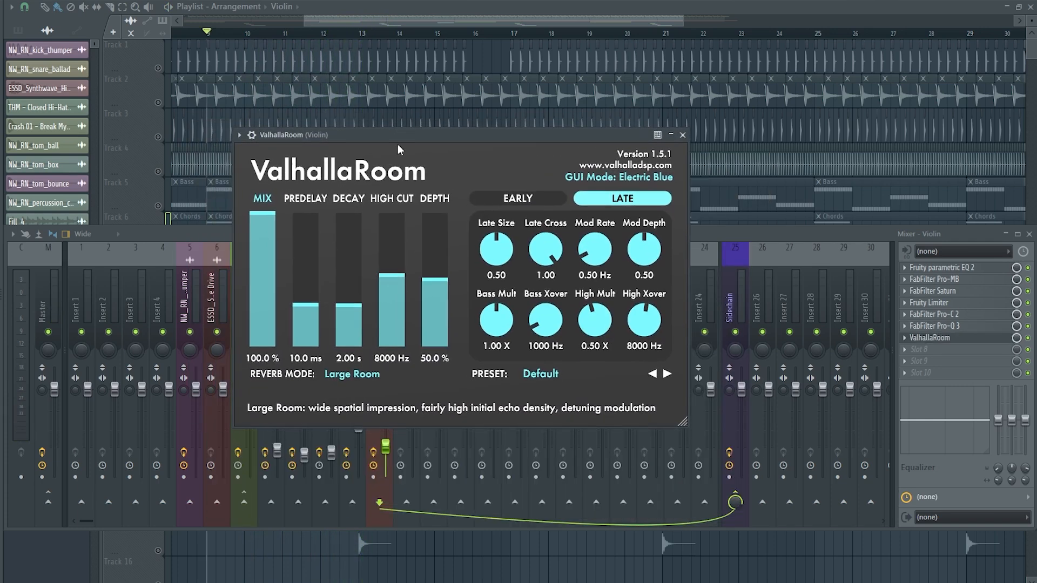
key(space)
drag(259, 313, 258, 316)
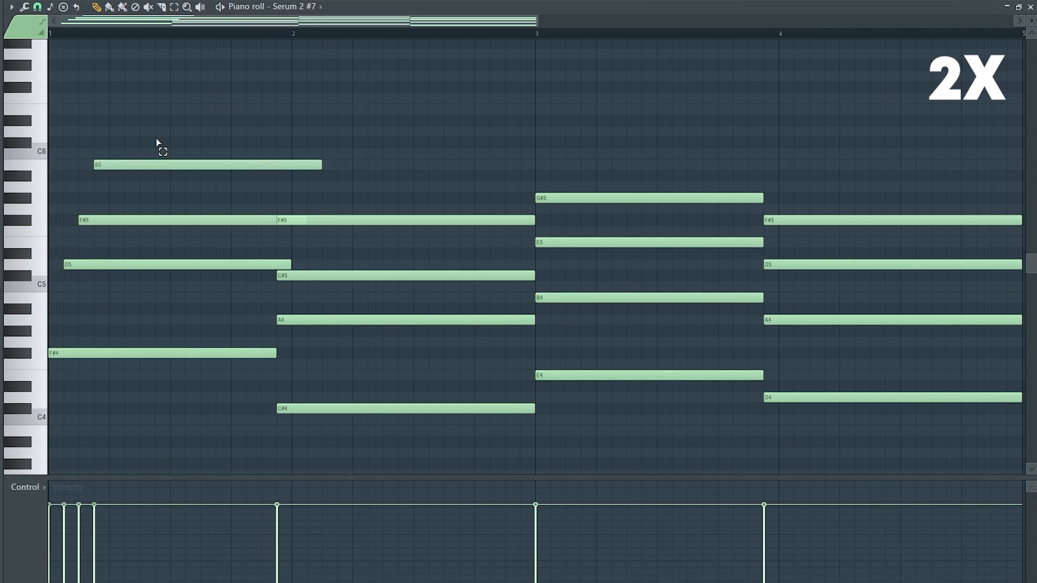
- Shorten the staggered F#4, D5, F#5 and B5 notes to sixteenths and repeat the pattern to fill bar 1
drag(156, 143, 241, 384)
drag(274, 352, 61, 353)
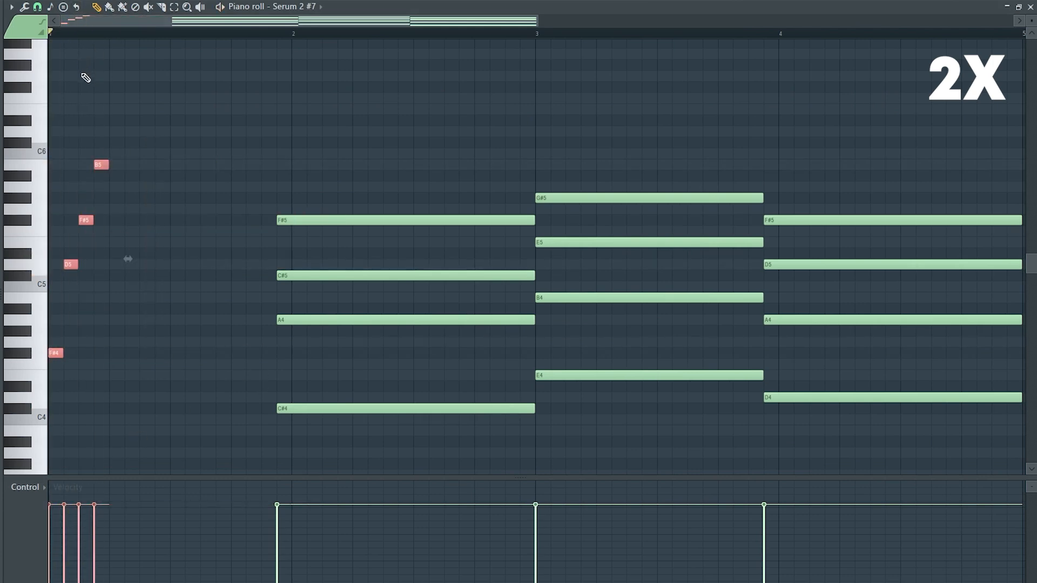
key(ctrl+b)
key(ctrl+b)
key(ctrl+b)
- Turn the second chord into a repeating sixteenth-note arpeggio of C#4, A4, C#5 and F#5 across bar 2
drag(286, 423, 383, 196)
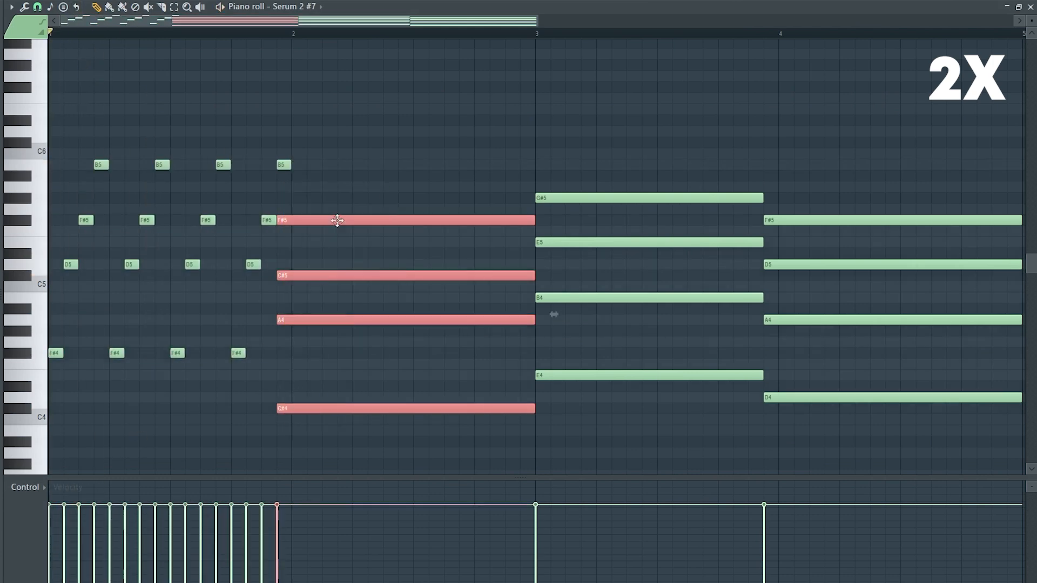
ctrl+click(318, 309)
drag(335, 220, 382, 223)
drag(408, 183, 390, 420)
drag(549, 409, 187, 442)
key(ctrl+b)
key(ctrl+b)
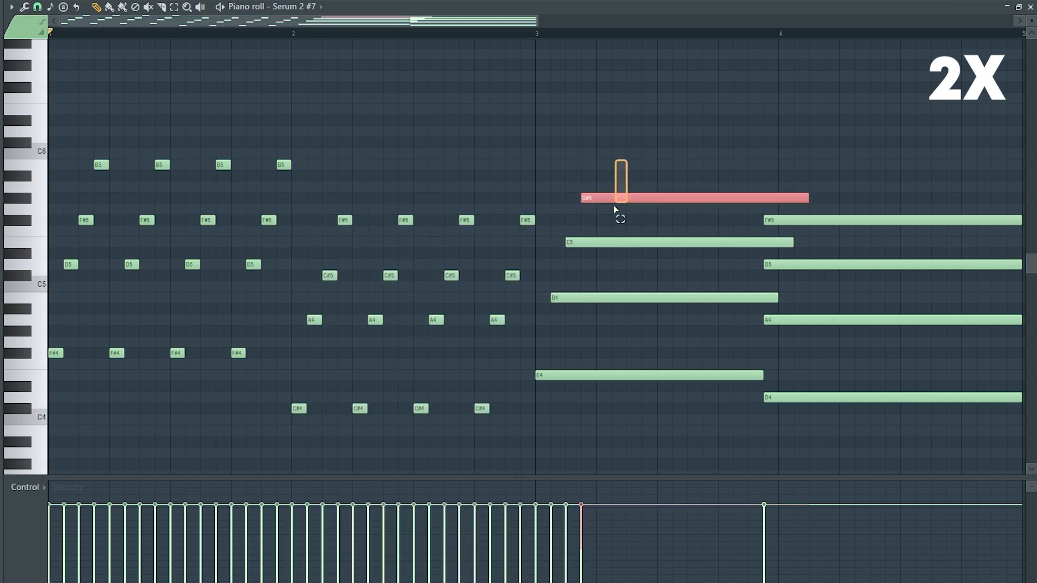
- Stagger and shorten the third chord into a repeating sixteenth-note arpeggio of E4, B4, E5 and G#5 across bar 3
drag(613, 210, 604, 390)
drag(762, 374, 545, 373)
key(ctrl+b)
key(ctrl+b)
key(ctrl+b)
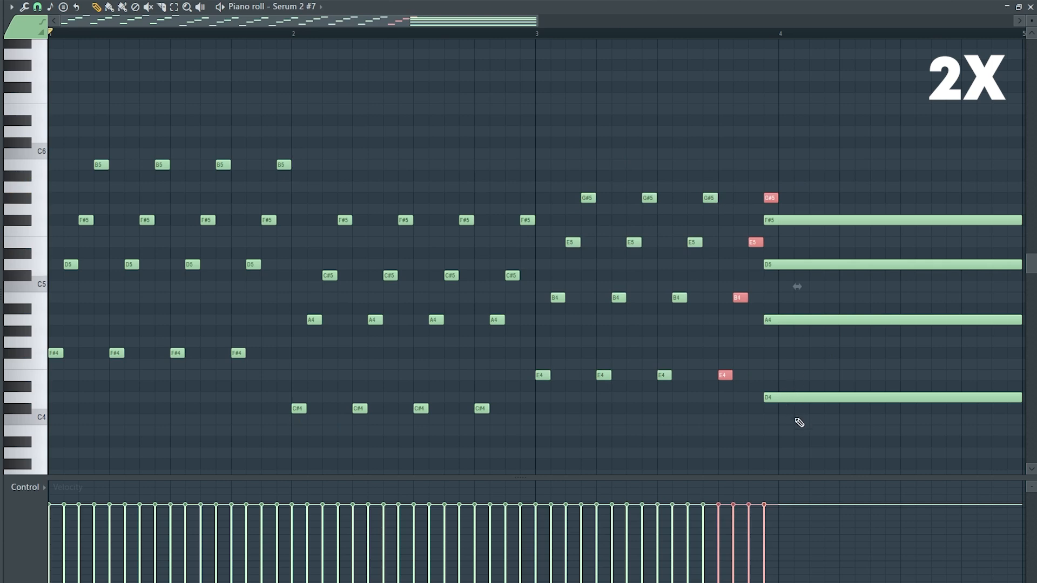
- Convert the last chord into a sixteenth-note arpeggio of D4, A4, D5 and F#5 starting at bar 4 and repeated to bar 5
drag(798, 425, 860, 220)
right_click(876, 441)
drag(864, 201, 840, 461)
scroll(940, 378, down, 1)
drag(1016, 398, 756, 324)
key(ctrl+b)
key(ctrl+b)
key(ctrl+b)
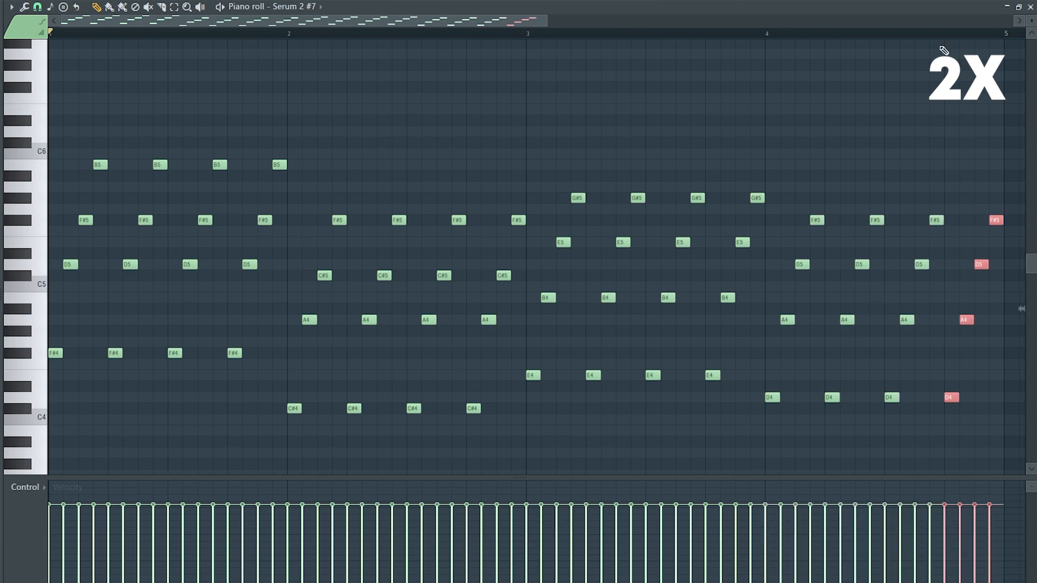
- Play back the four-bar arpeggio pattern in the piano roll
drag(543, 25, 536, 26)
scroll(516, 123, down, 1)
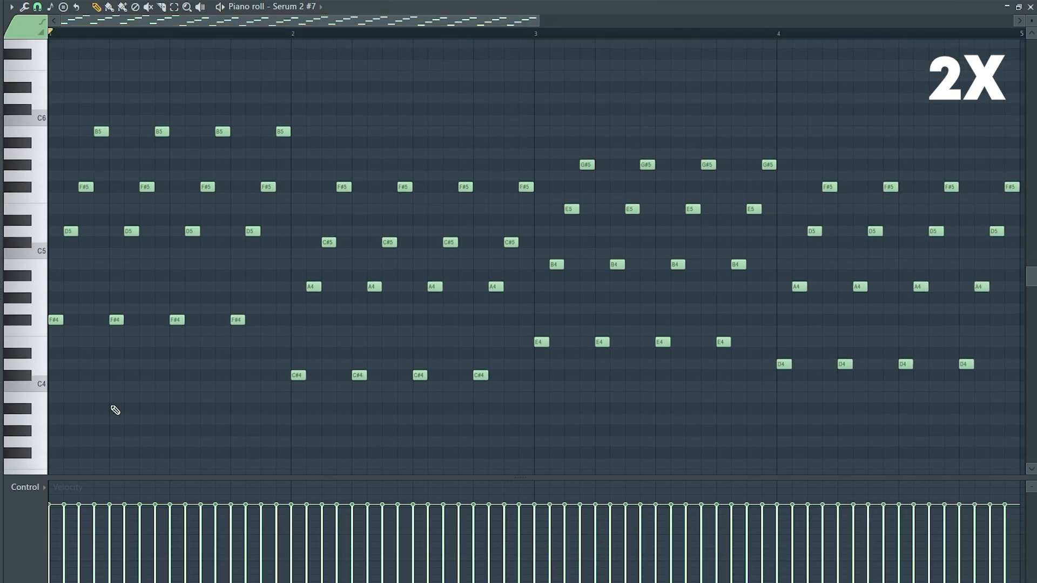
key(space)
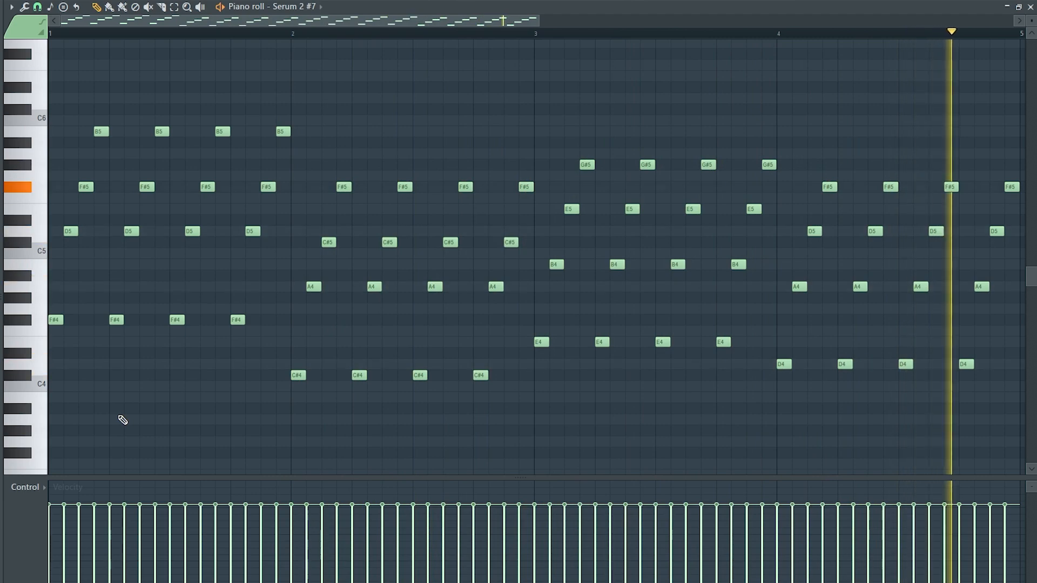
key(space)
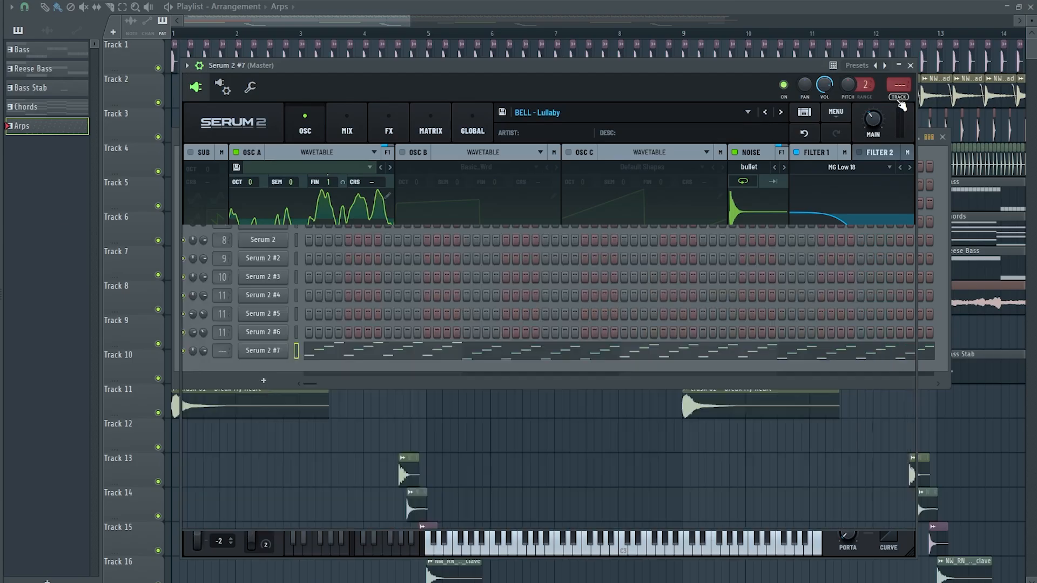
- Route the arp synth to mixer track 13 and apply a low cut and a low-mid dip in Fruity Parametric EQ 2
key(F9)
drag(536, 150, 530, 151)
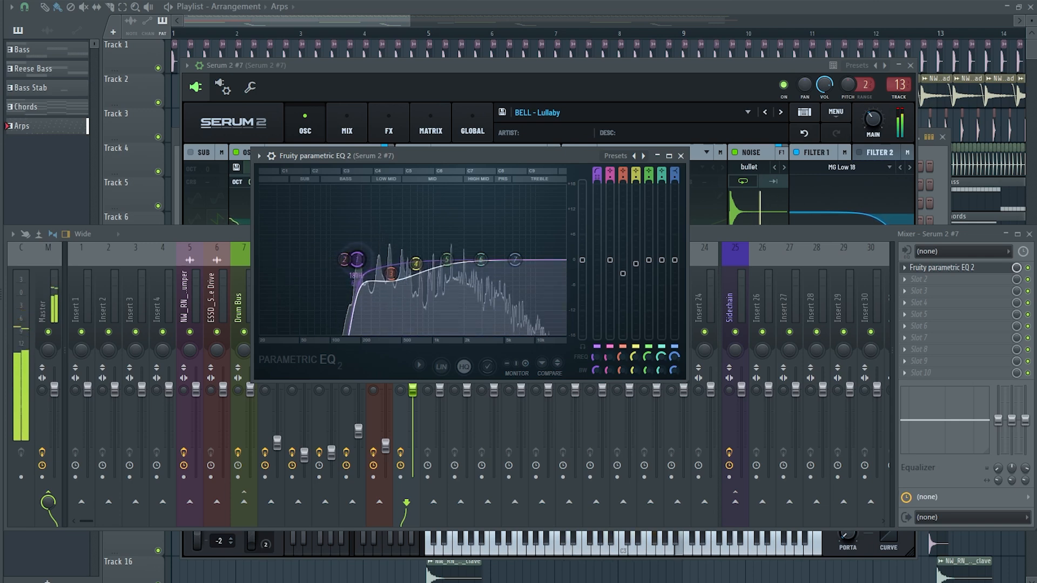
click(681, 156)
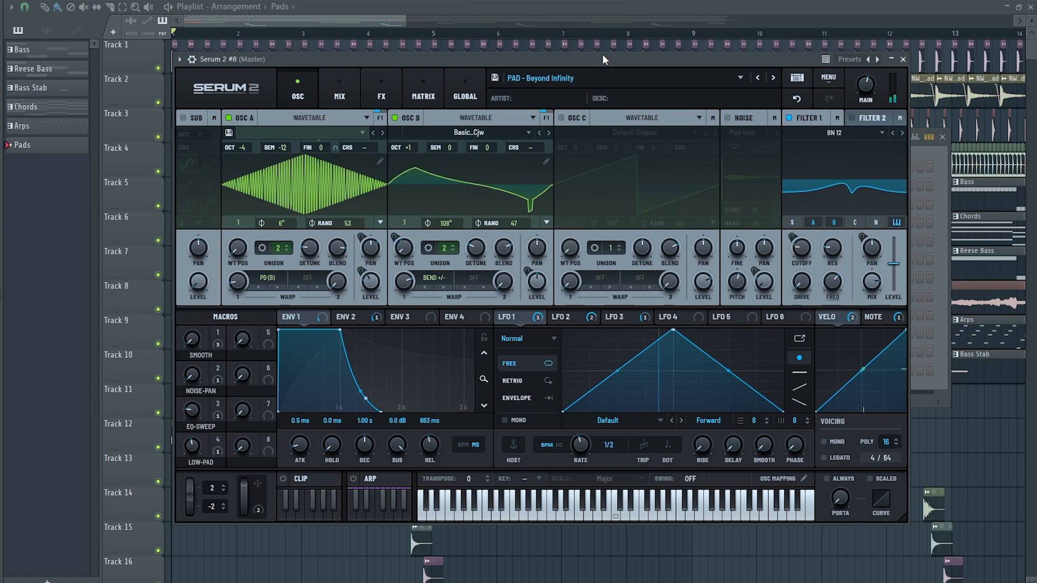
- Route the pads' mixer track to Sidechain and high-pass it at about 319 Hz with a slight band 4 dip in Fruity Parametric EQ 2
key(space)
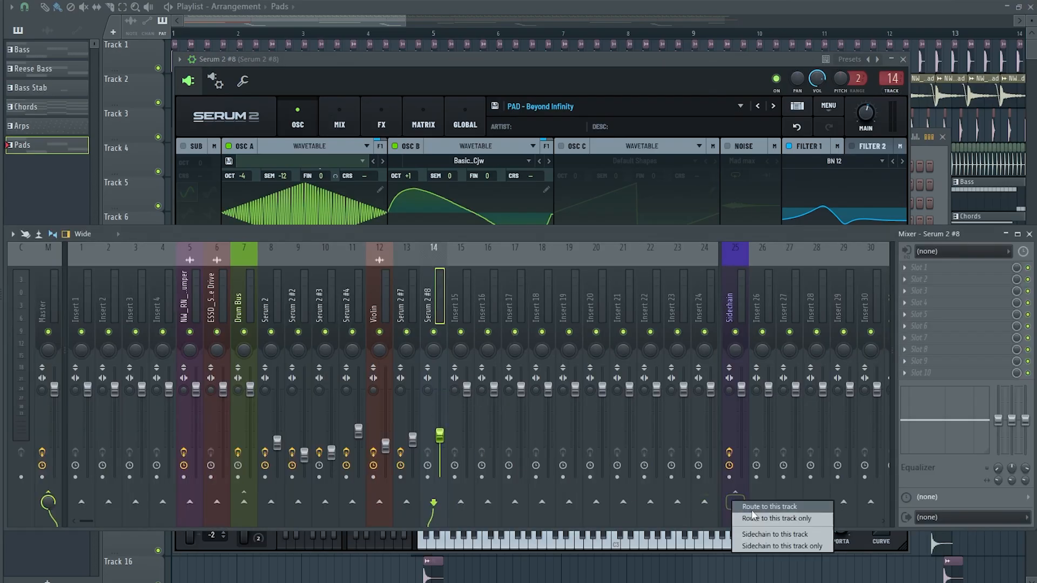
click(752, 507)
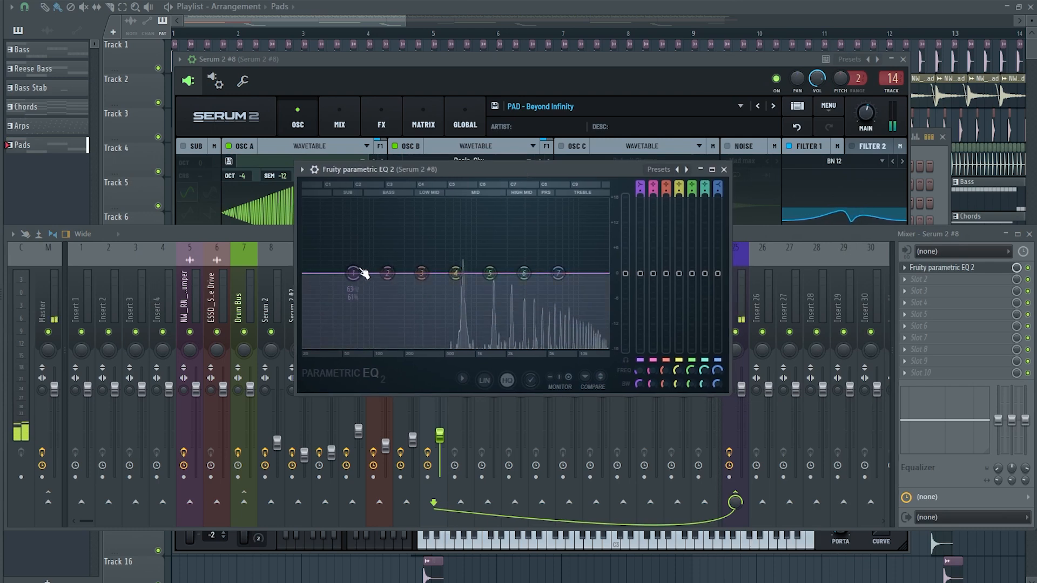
drag(364, 273, 401, 325)
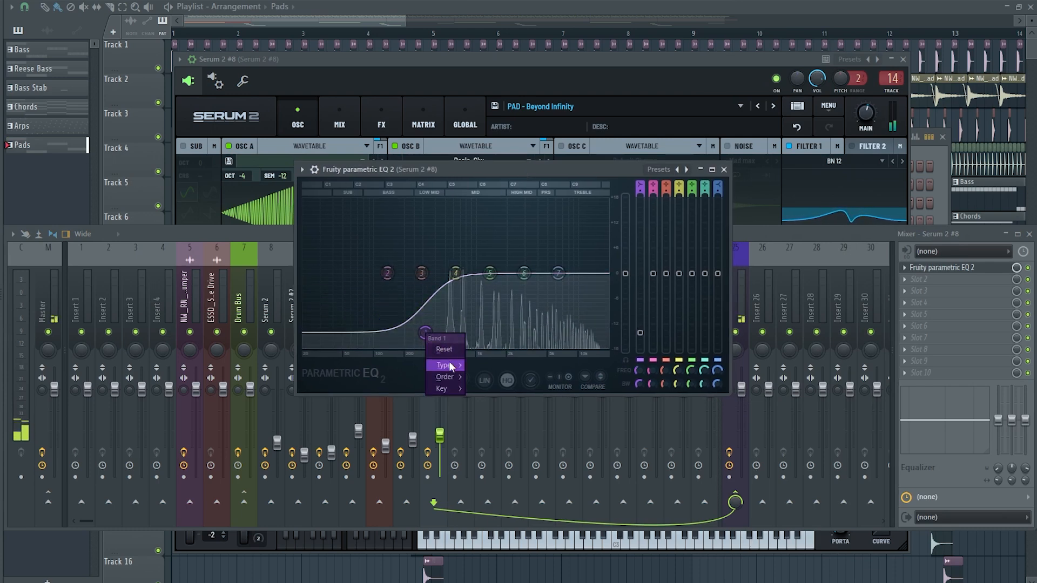
click(489, 402)
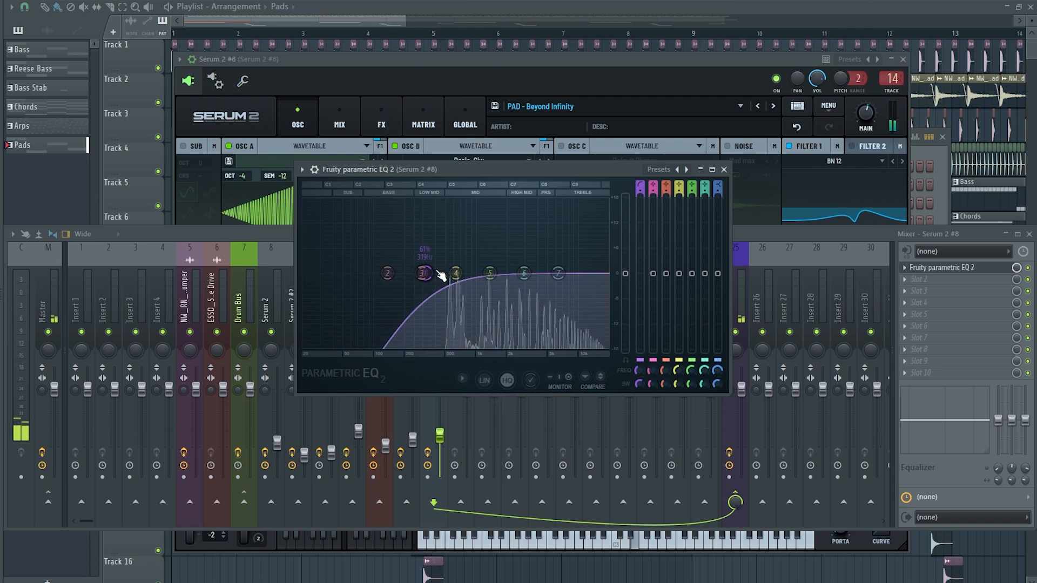
drag(456, 274, 458, 281)
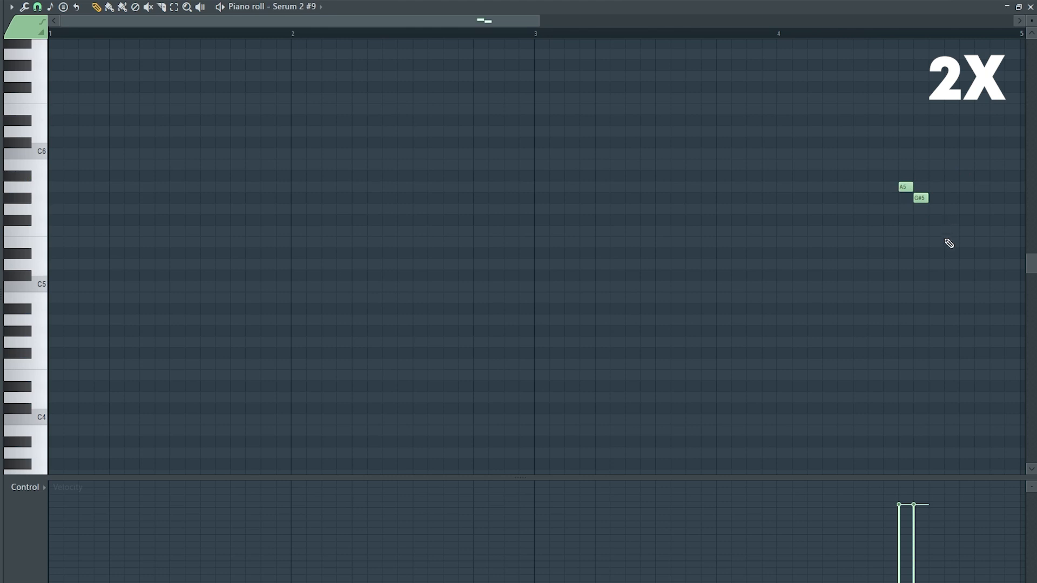
- Write a sixteenth-note synth fill of A5, G#5, E5, F#5, G#5, A5, B5 and C#6 in the second half of bar 4
key(space)
click(879, 40)
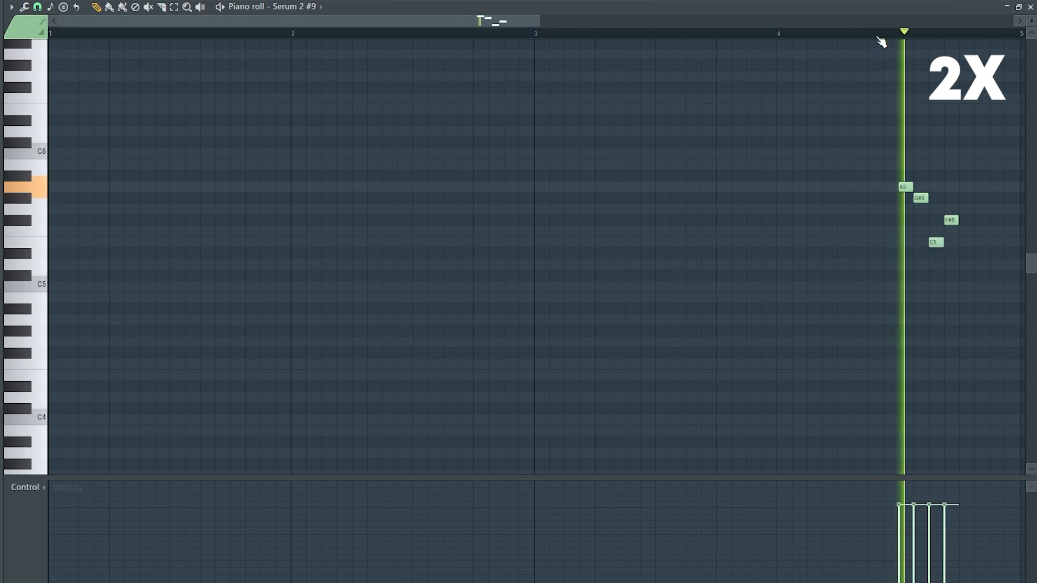
key(space)
key(space)
click(904, 35)
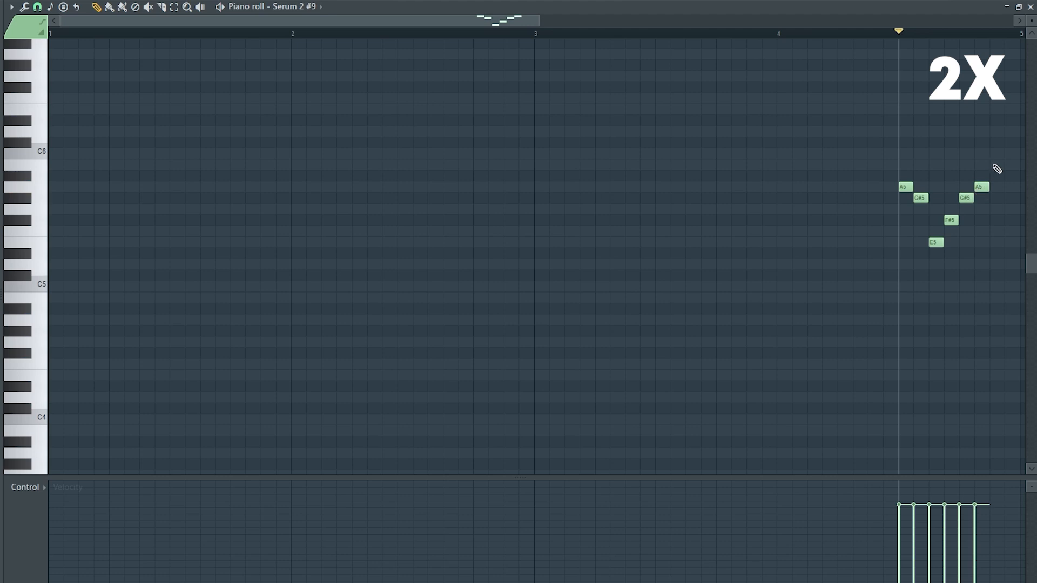
key(space)
key(space)
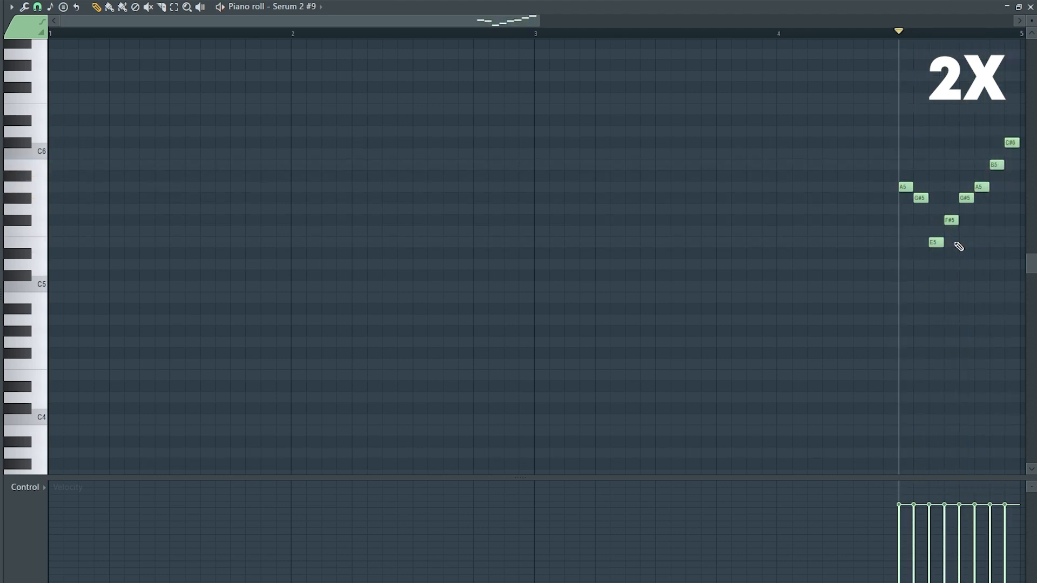
- Add a B5, B5, G#5 fill in the second half of bar 8 and play back both synth fills
drag(540, 20, 1014, 20)
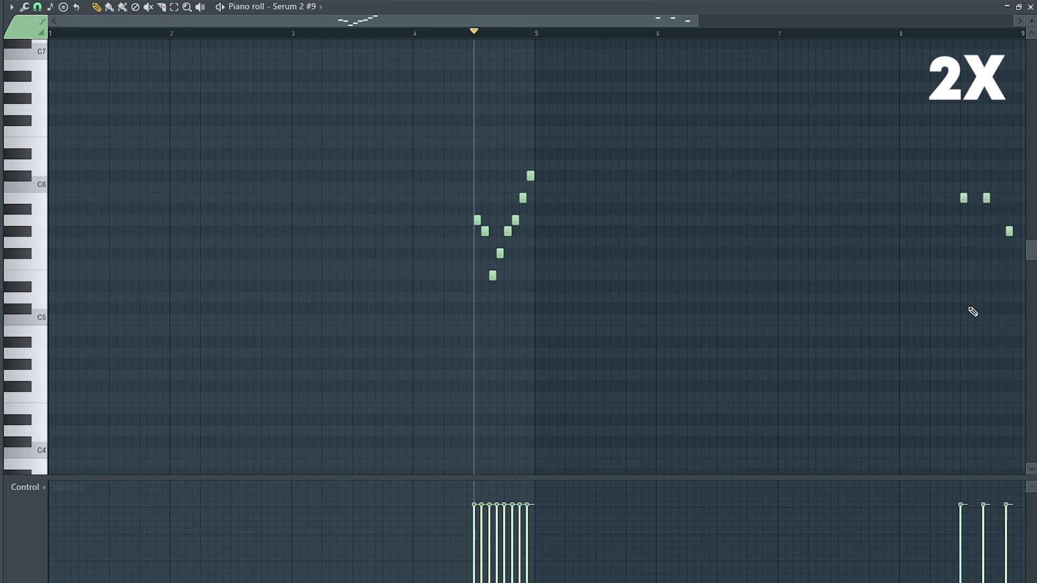
key(space)
scroll(639, 157, up, 1)
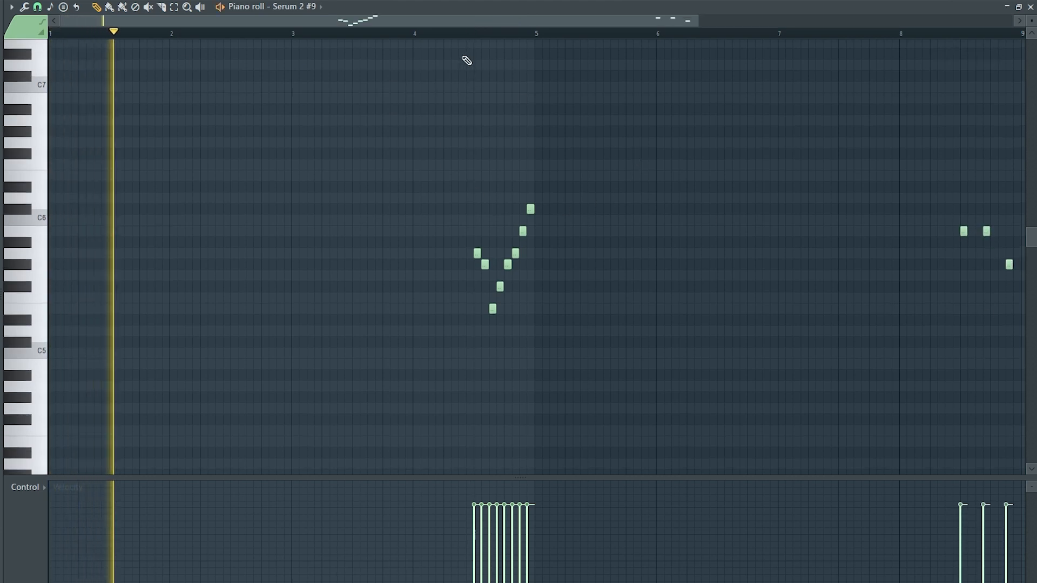
click(415, 35)
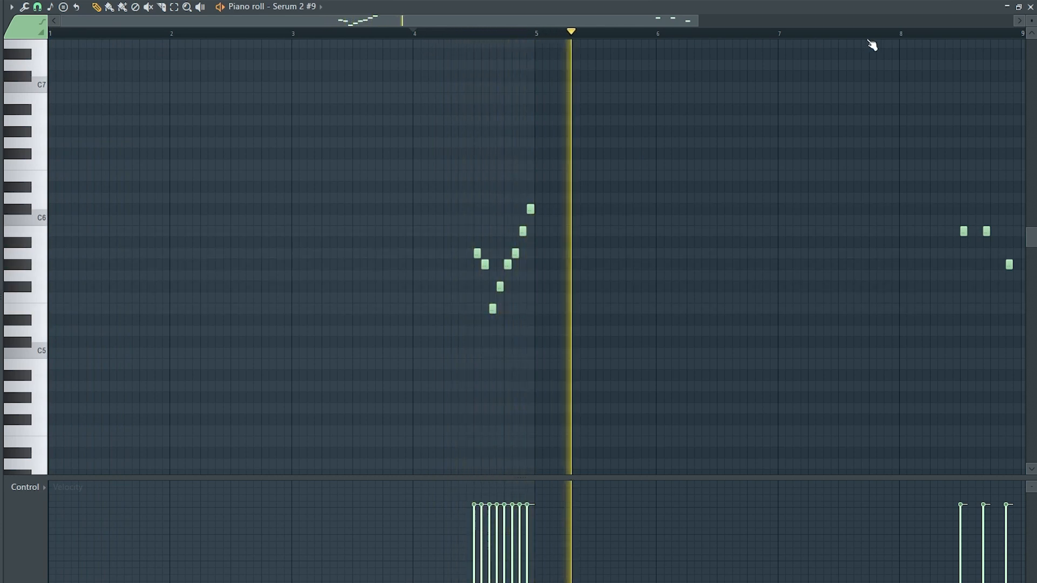
click(903, 35)
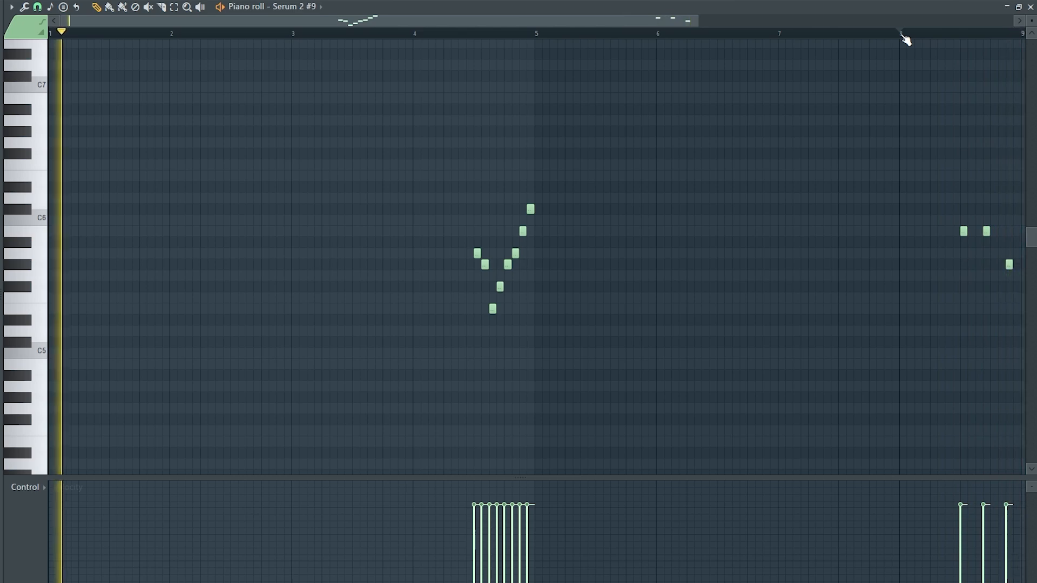
click(902, 35)
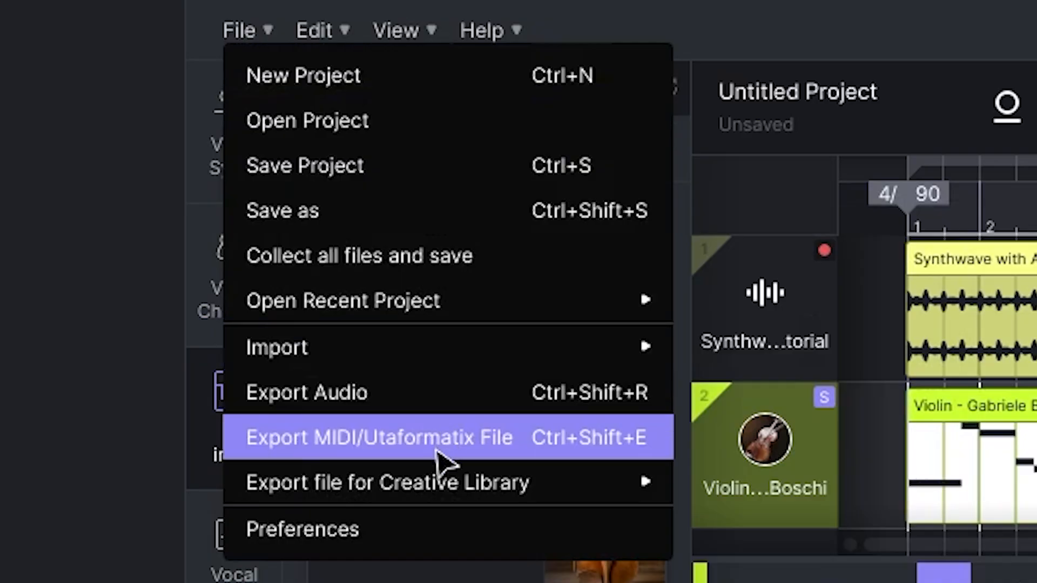
- Export the violin melody from ACE Studio as a .MID file, One by One, and import it into Serum 2 #10's piano roll in FL Studio
click(436, 452)
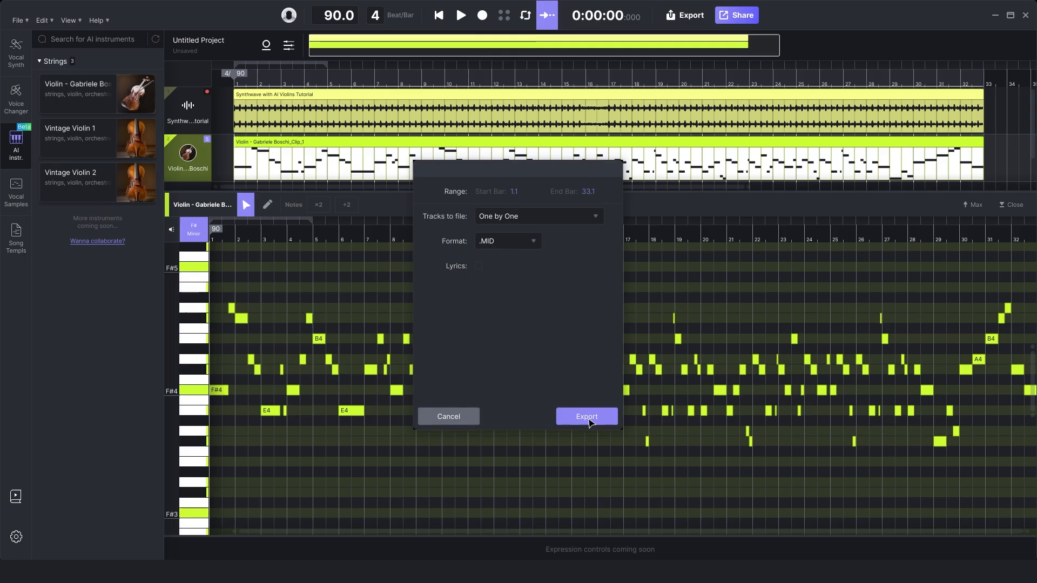
click(588, 418)
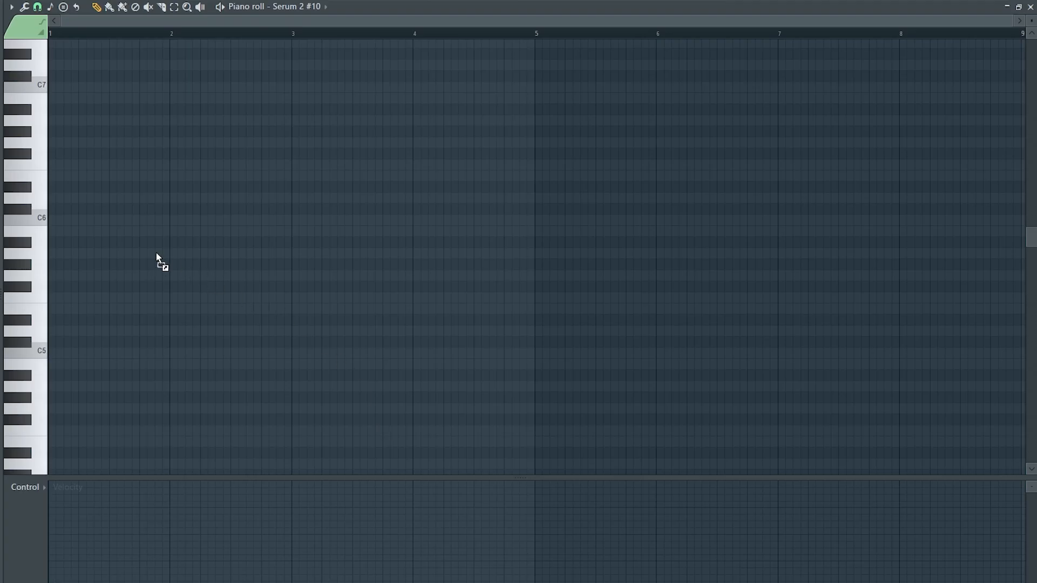
drag(156, 254, 157, 254)
drag(274, 21, 913, 5)
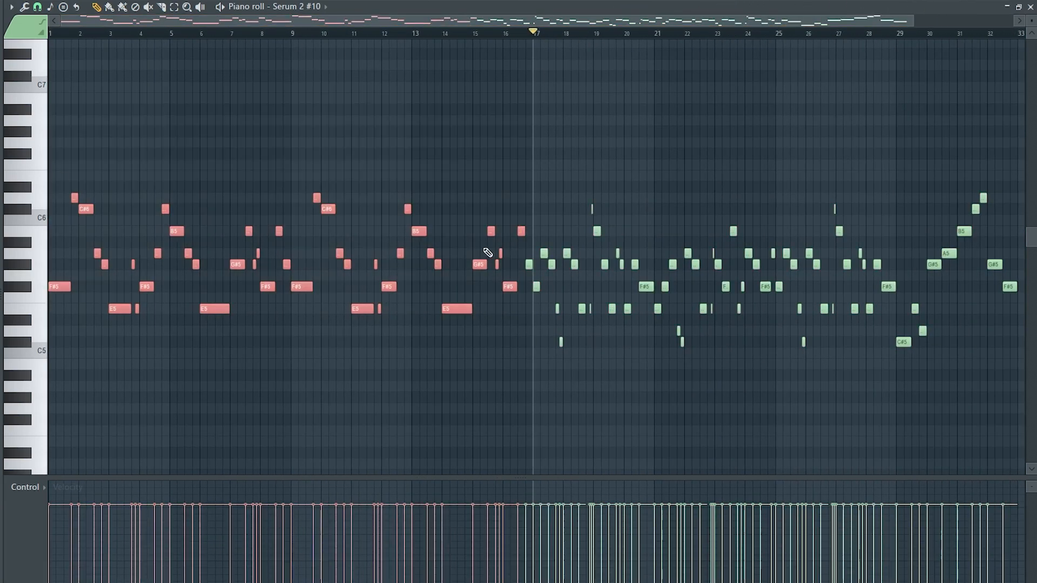
- Delete the imported melody's notes before bar 17, move the remaining notes to start at bar 1 and play them back
key(Delete)
right_click(530, 265)
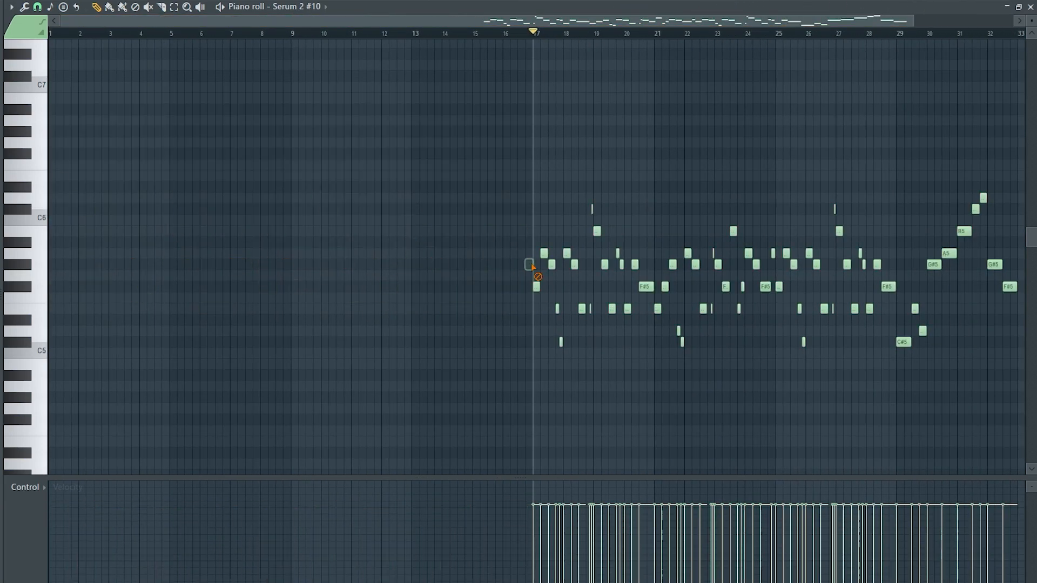
key(ctrl+a)
drag(505, 286, 52, 293)
scroll(53, 276, up, 4)
key(ctrl+d)
drag(497, 21, 879, 26)
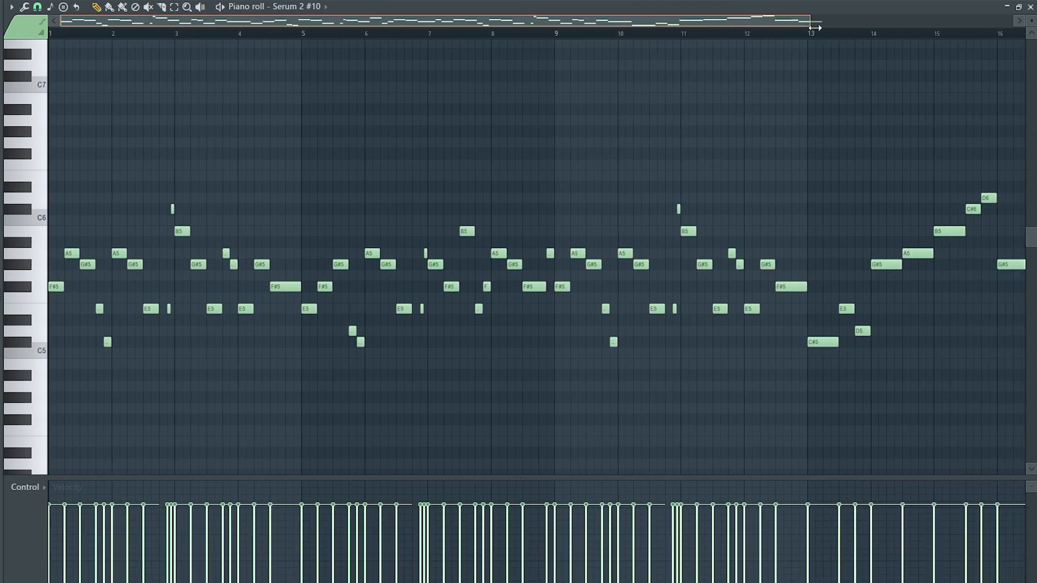
scroll(345, 123, down, 1)
key(space)
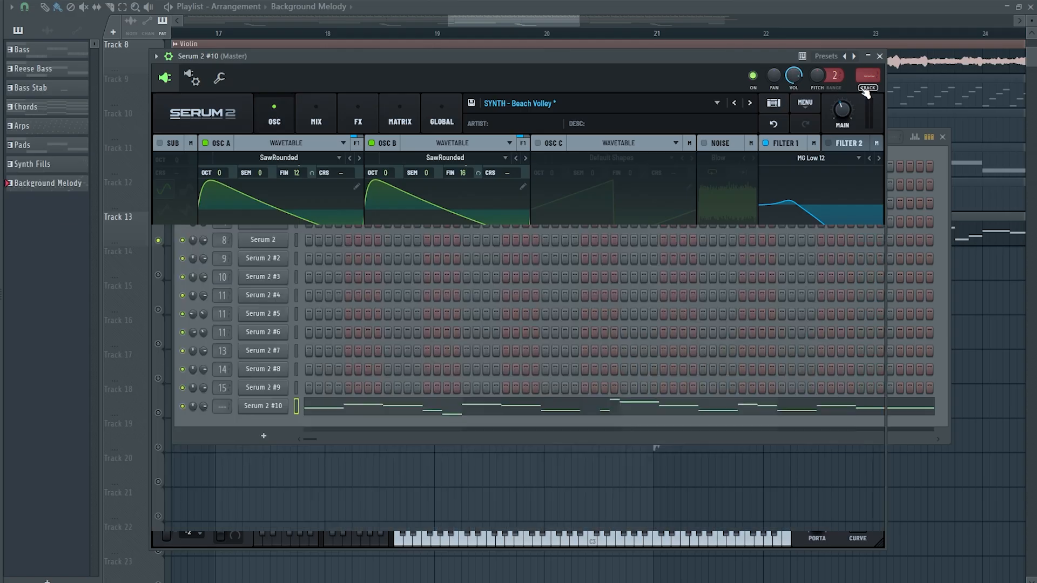
- Route Serum 2 #10 to mixer track 16 and shape it with Fruity parametric EQ 2, dipping the low mids and boosting the treble
key(F9)
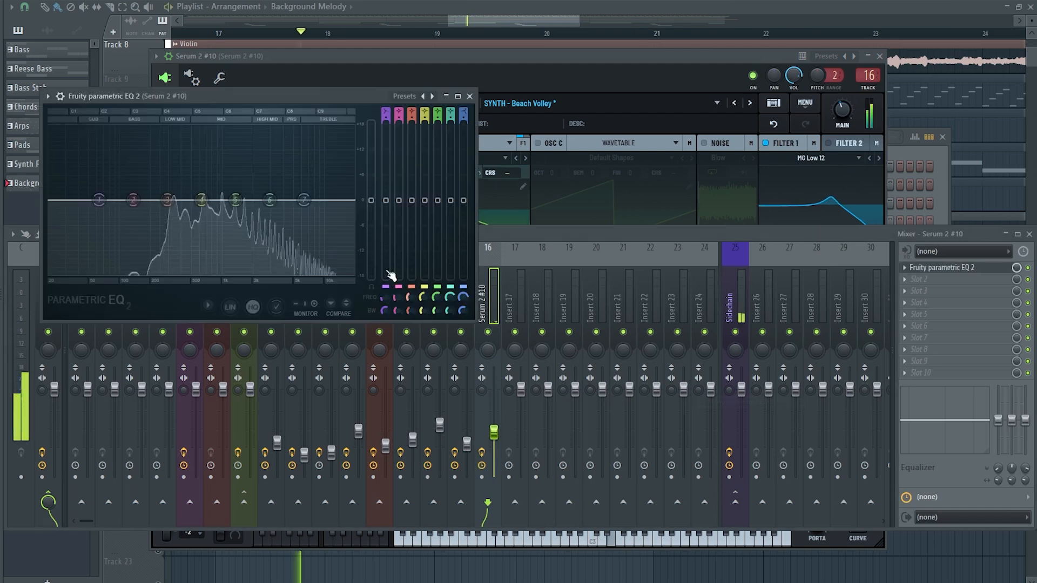
drag(175, 241, 407, 285)
drag(536, 268, 534, 258)
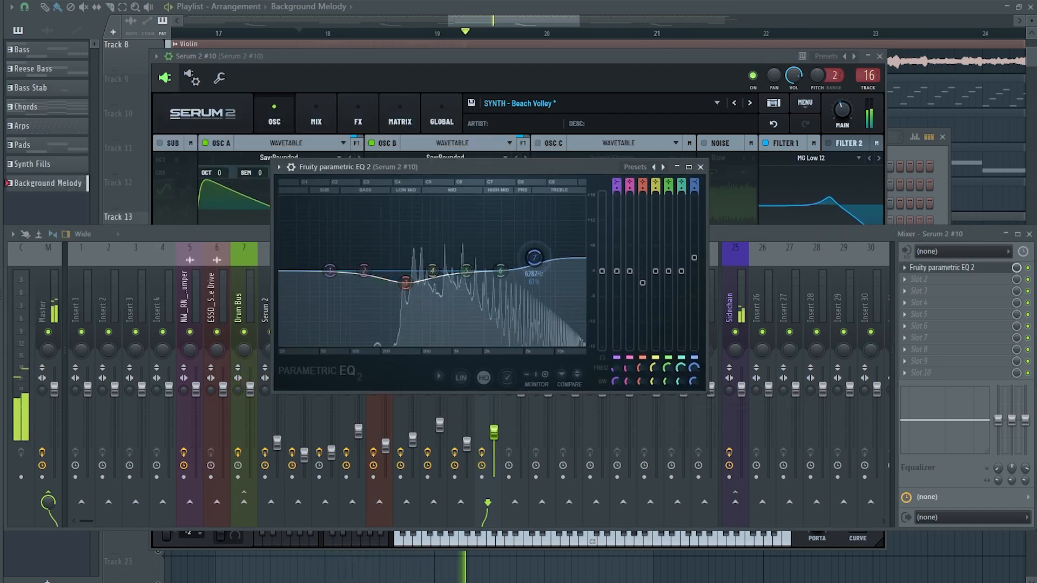
drag(406, 283, 368, 275)
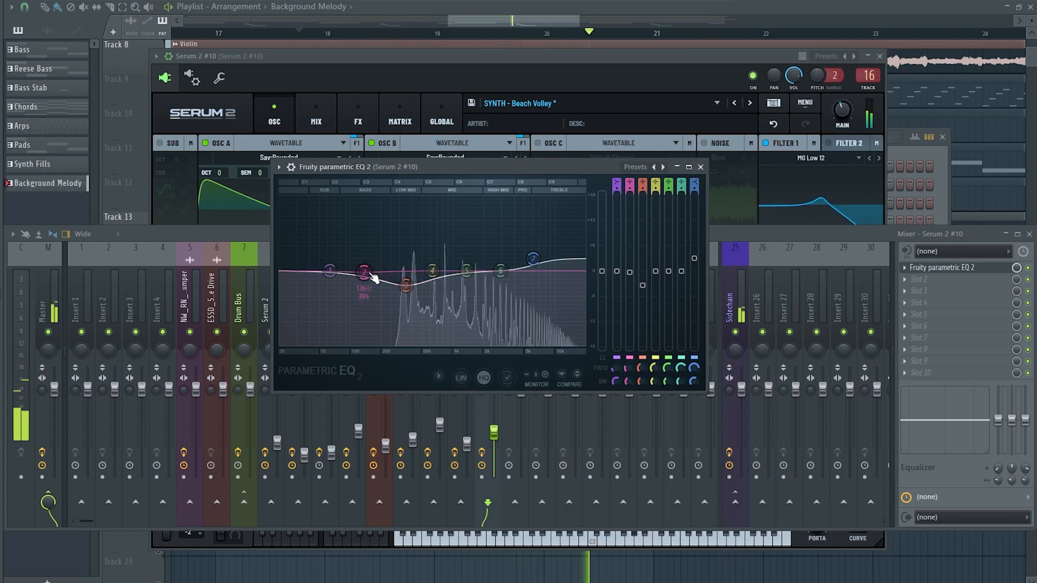
click(700, 167)
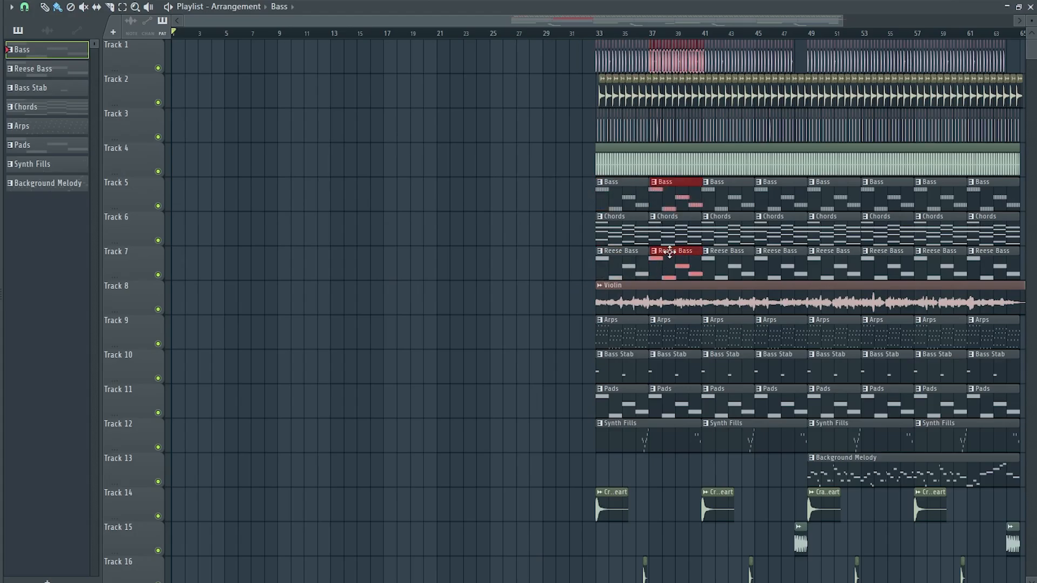
- Copy four bars of the kick, Bass and Reese Bass clips to bar 1, duplicate them to bar 5 and remove bar 8's kicks
drag(289, 278, 174, 44)
key(ctrl+b)
right_click(282, 68)
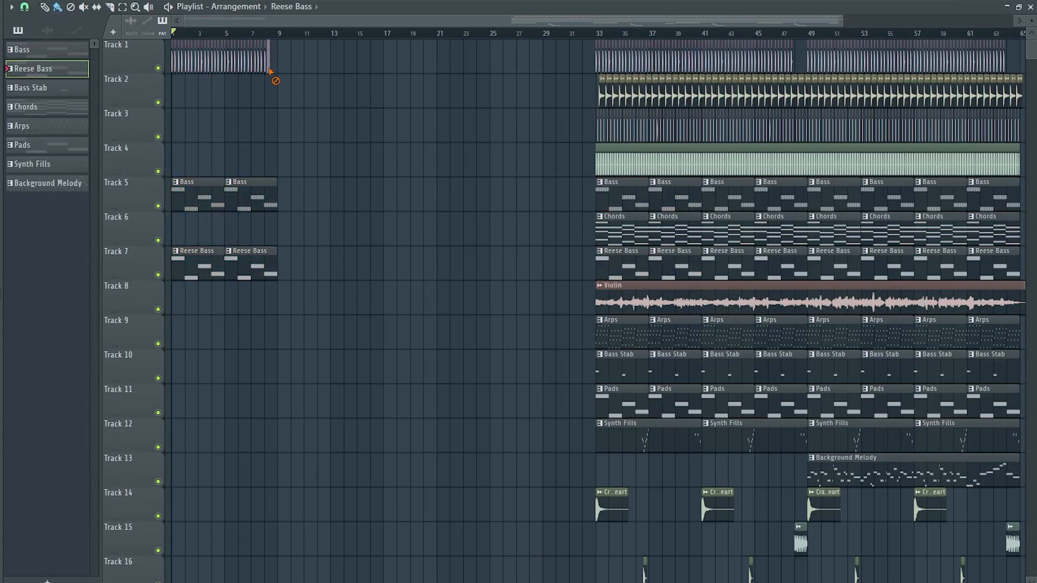
- Duplicate the first eight bars of clips to bar 9 and copy two Chords clips, two Pads clips and a crash there
drag(289, 279, 173, 44)
key(ctrl+b)
right_click(408, 333)
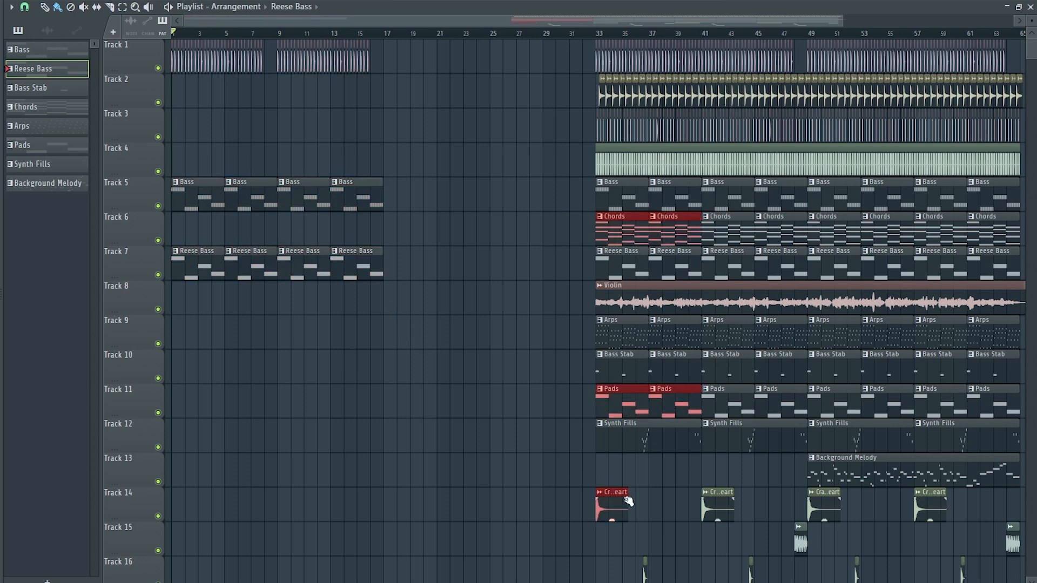
drag(740, 407, 341, 399)
- Place a unique, reversed copy of the Crash 01 - Break My Heart clip on Track 15, ending exactly at bar 9
scroll(324, 383, up, 4)
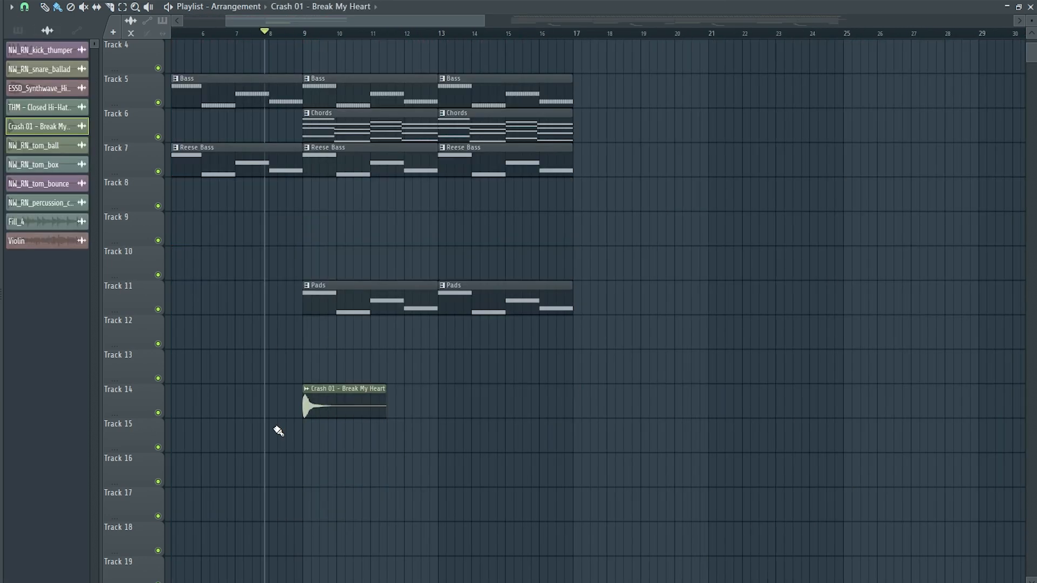
click(274, 429)
scroll(267, 432, up, 4)
click(286, 423)
click(337, 516)
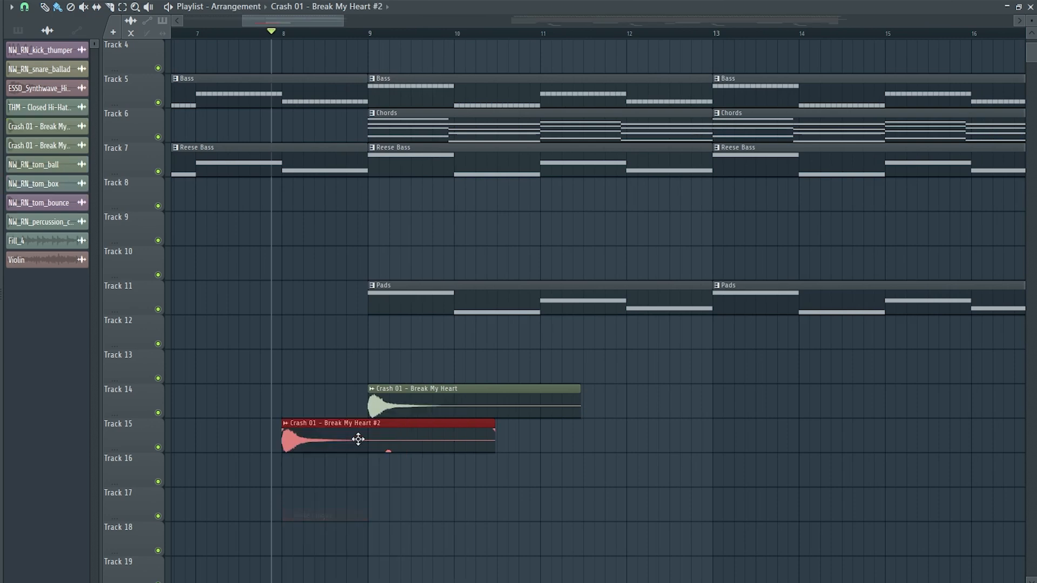
double_click(357, 438)
click(325, 320)
click(462, 176)
drag(434, 436, 342, 436)
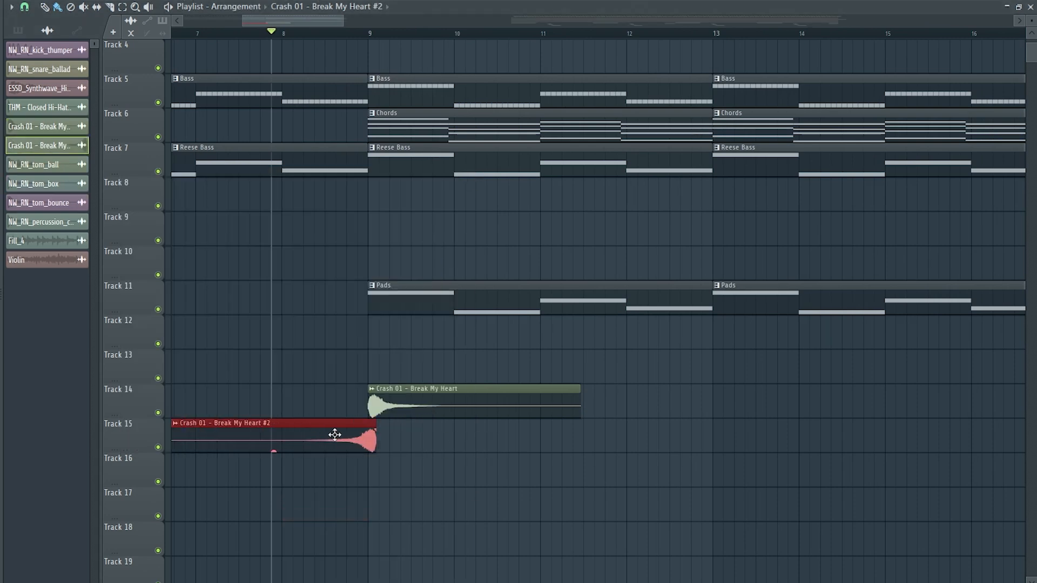
scroll(377, 431, up, 5)
scroll(334, 428, down, 3)
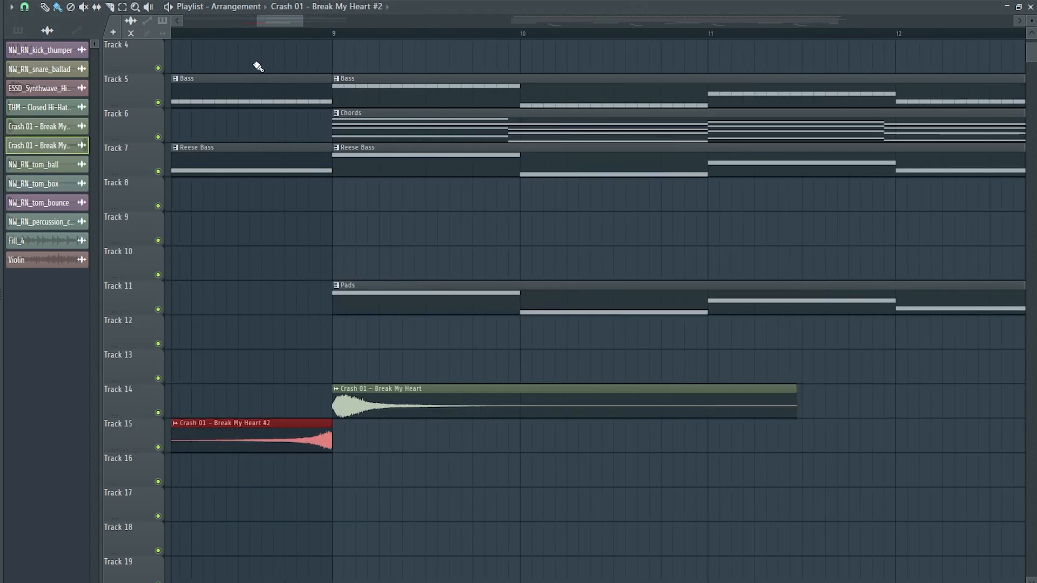
- Play back the transition into bar 9 and check the reversed crash's clip settings
key(space)
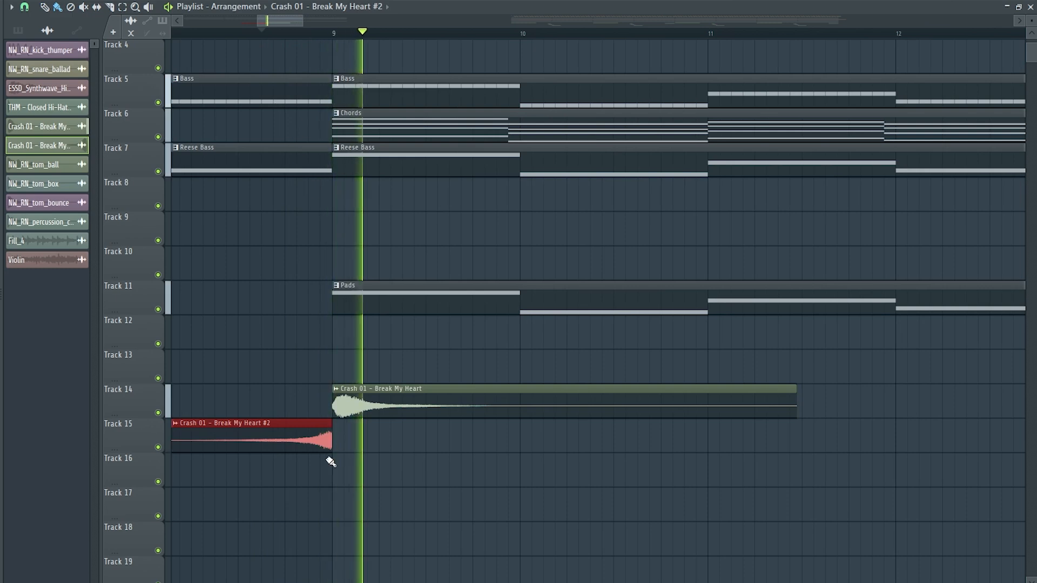
double_click(309, 442)
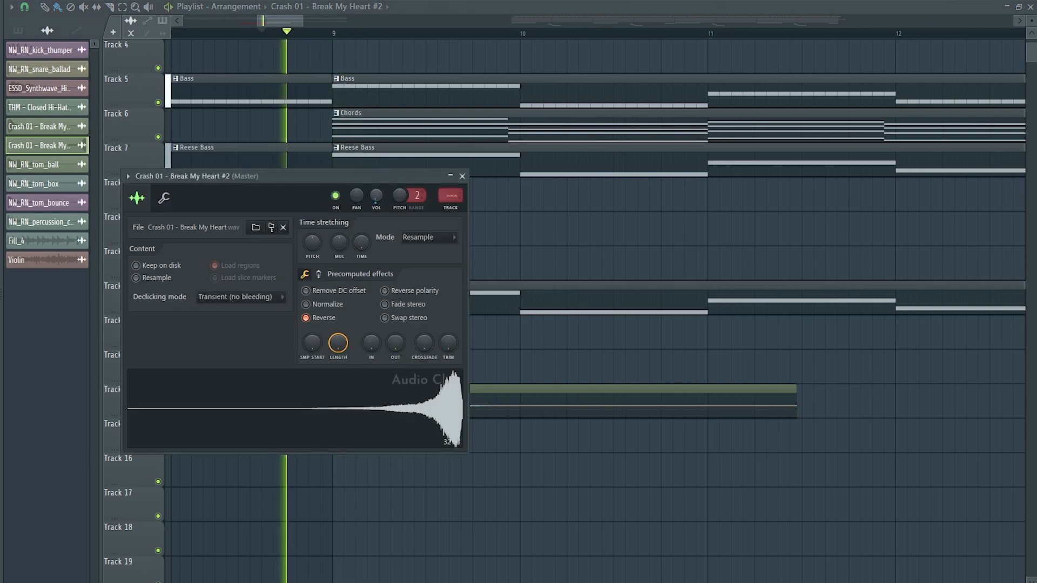
click(462, 177)
key(space)
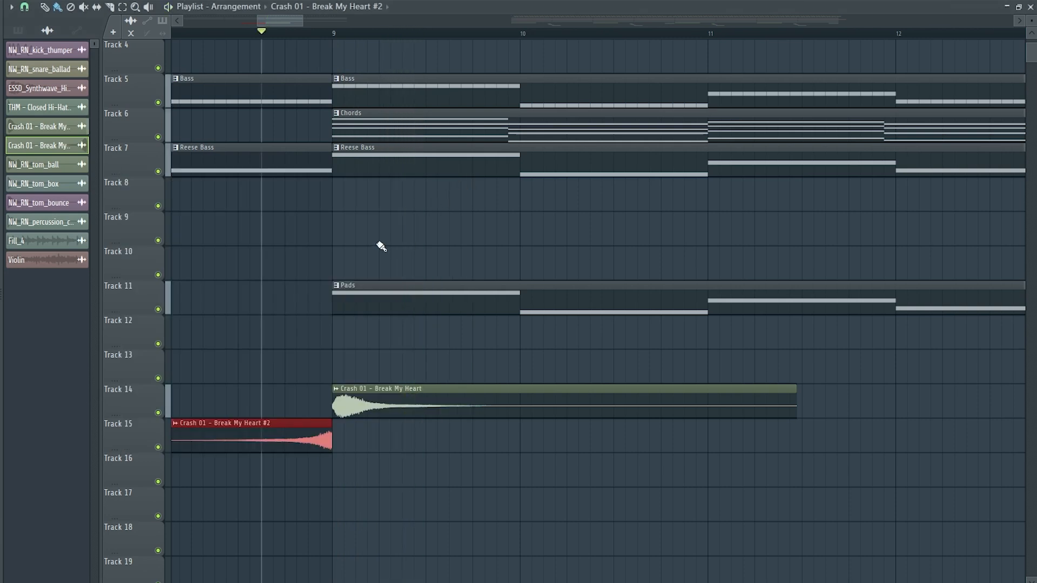
- Copy the snare clips from the main section to Track 2 so they cover bars 9 to 16
scroll(379, 246, down, 5)
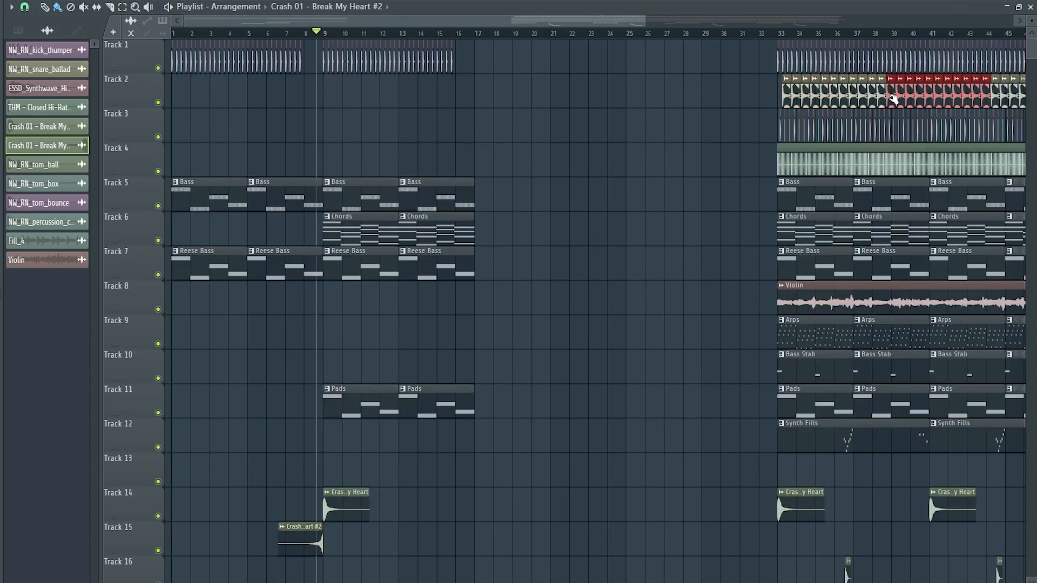
scroll(894, 80, up, 3)
drag(893, 79, 321, 77)
scroll(322, 76, up, 3)
drag(831, 151, 747, 78)
scroll(747, 77, up, 3)
scroll(669, 79, down, 2)
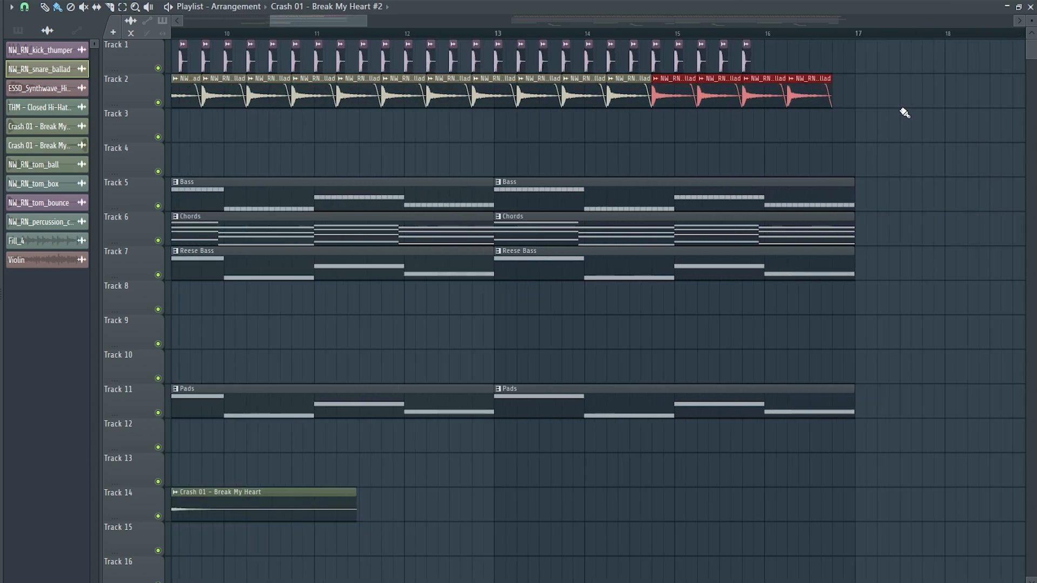
- Copy the crash and reversed crash pair so that the two clips meet at bar 17
scroll(823, 89, down, 4)
scroll(702, 270, down, 4)
drag(556, 437, 364, 368)
drag(499, 365, 764, 363)
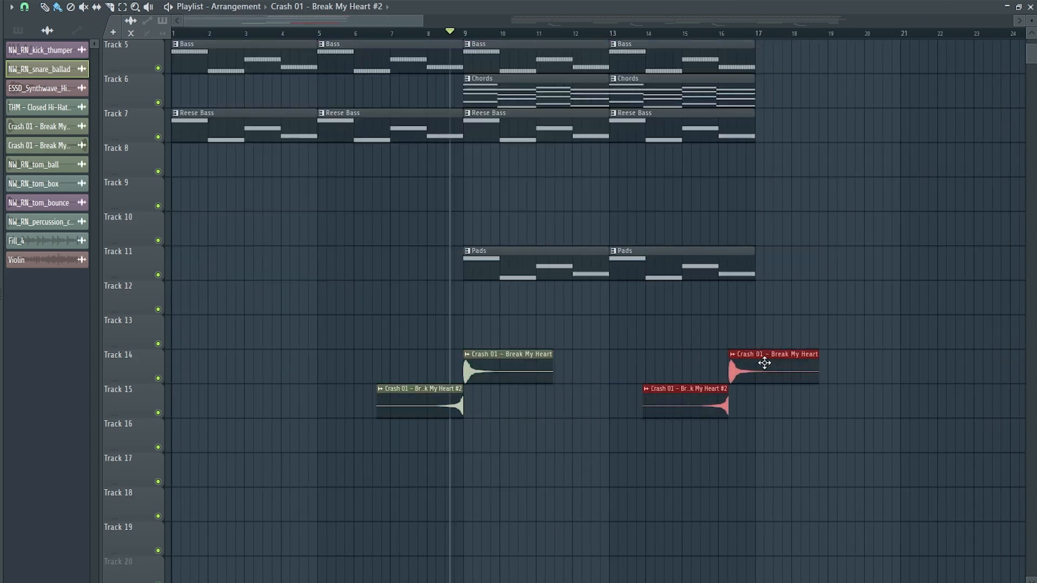
scroll(781, 362, up, 5)
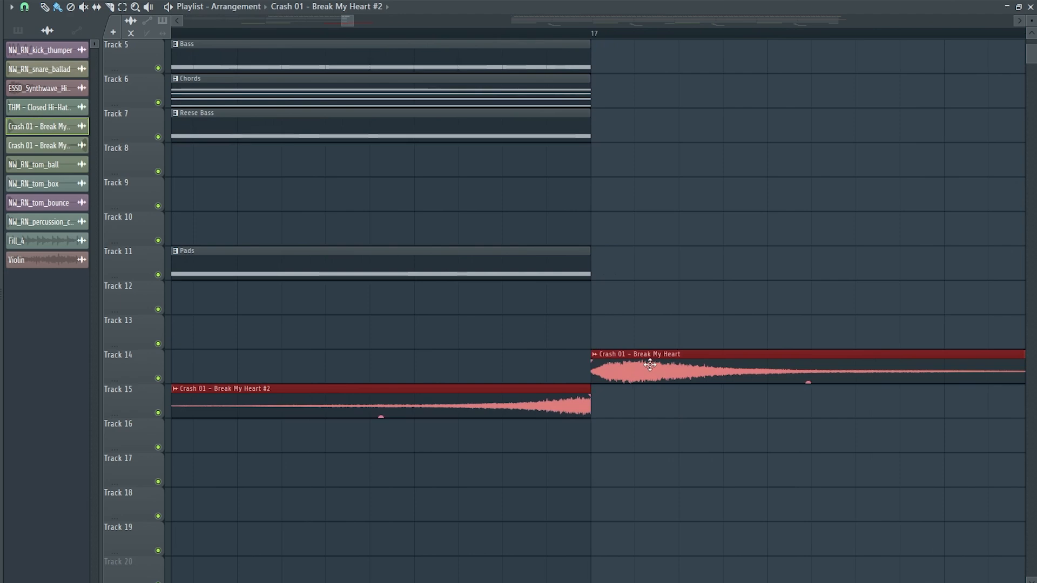
scroll(596, 325, down, 7)
- Duplicate the Bass, Chords, Reese Bass and Pads clips up to bar 33, and fill bars 17 to 32 with Bass Stab and Synth Fills clips
scroll(595, 327, up, 4)
drag(547, 435, 294, 168)
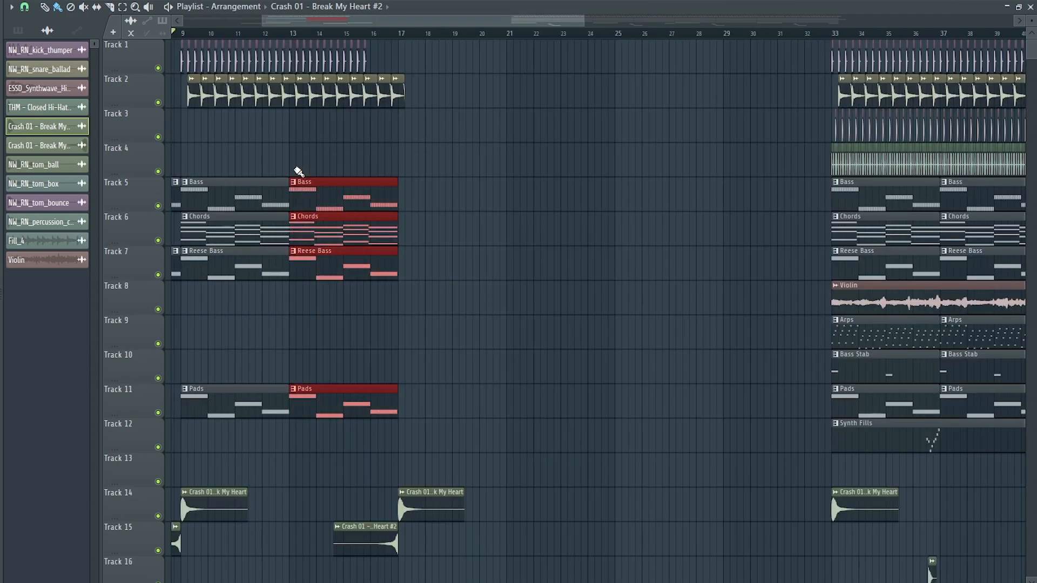
key(ctrl+b)
key(ctrl+b)
key(ctrl+b)
key(ctrl+b)
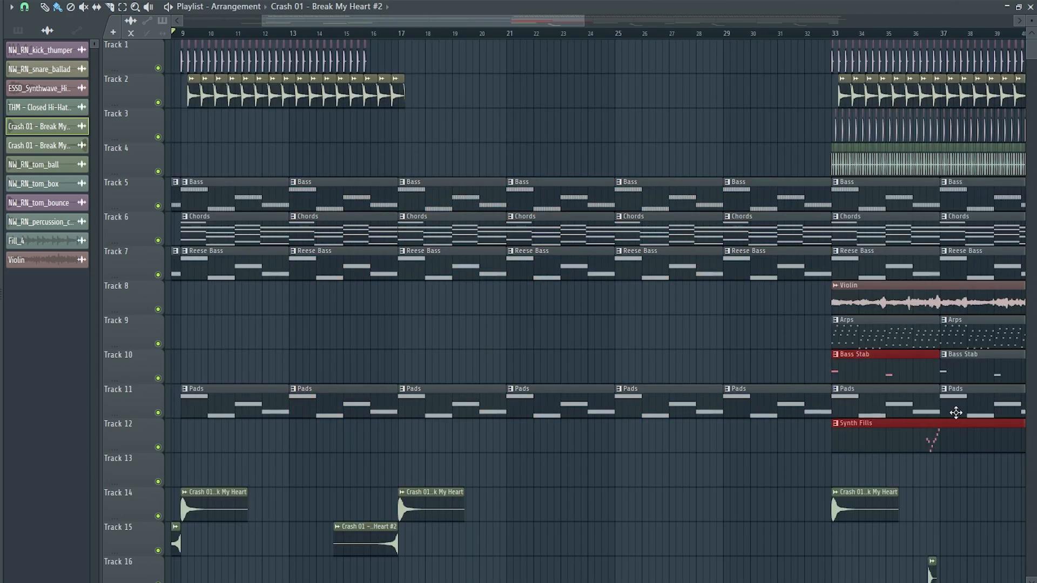
shift+drag(950, 371, 408, 460)
key(ctrl+b)
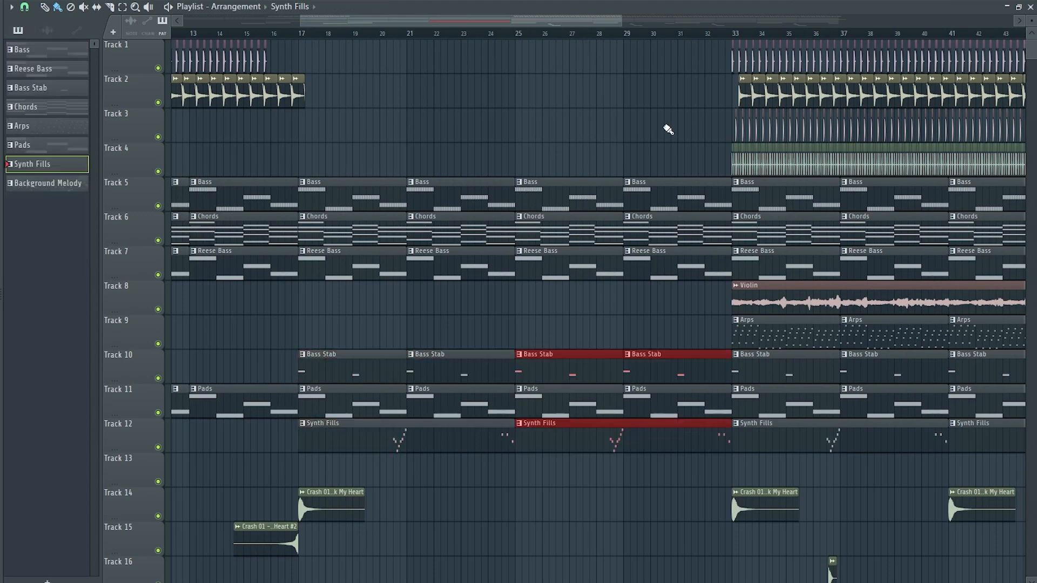
- Duplicate the drum clips beyond bar 17 to extend the beat through the break section
scroll(668, 130, down, 3)
ctrl+drag(440, 105, 290, 99)
key(ctrl+b)
scroll(449, 88, up, 4)
drag(451, 83, 715, 70)
scroll(681, 76, up, 4)
drag(409, 81, 427, 79)
scroll(427, 79, down, 4)
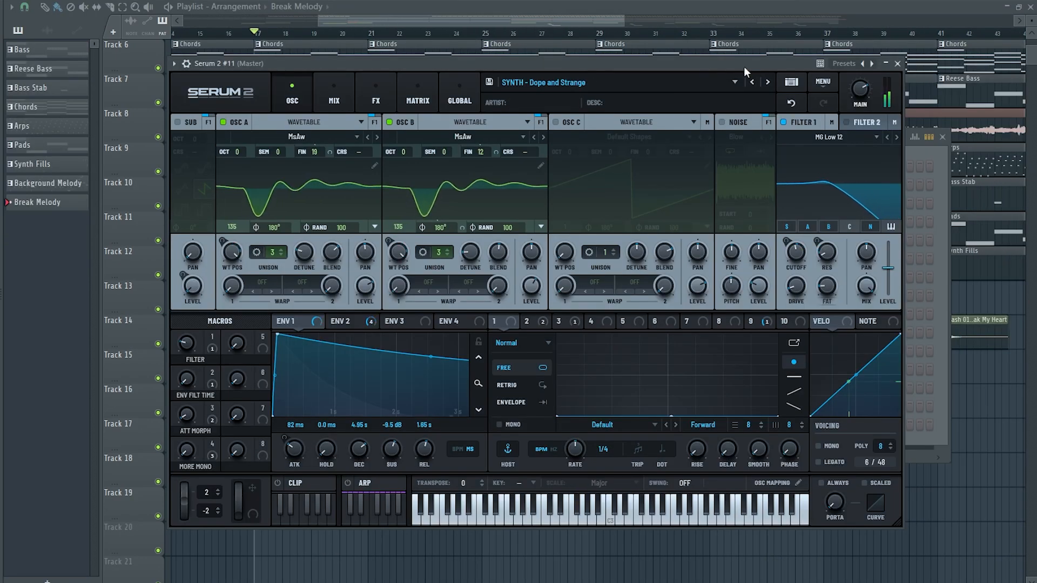
- Delete the Break Melody notes from bar 17 onward in Serum 2 #11's piano roll and play back the remaining melody
click(897, 63)
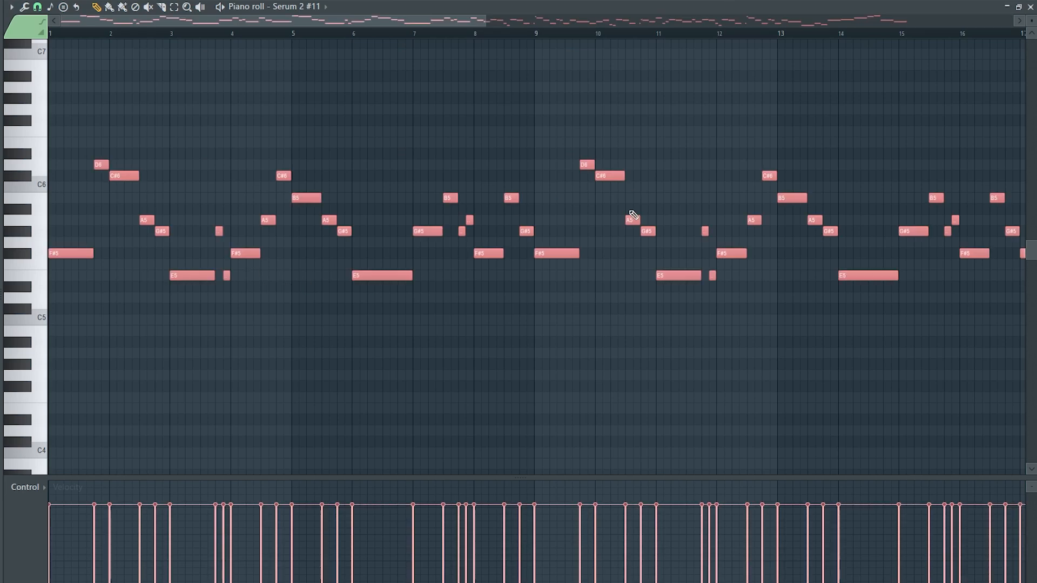
scroll(551, 228, down, 5)
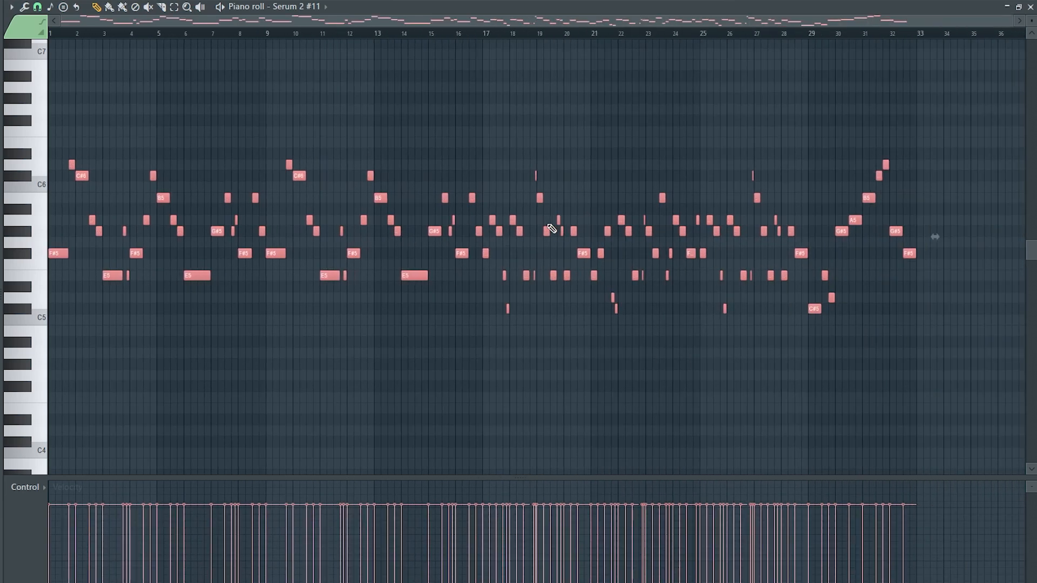
drag(981, 368, 486, 156)
key(Delete)
drag(1011, 21, 822, 58)
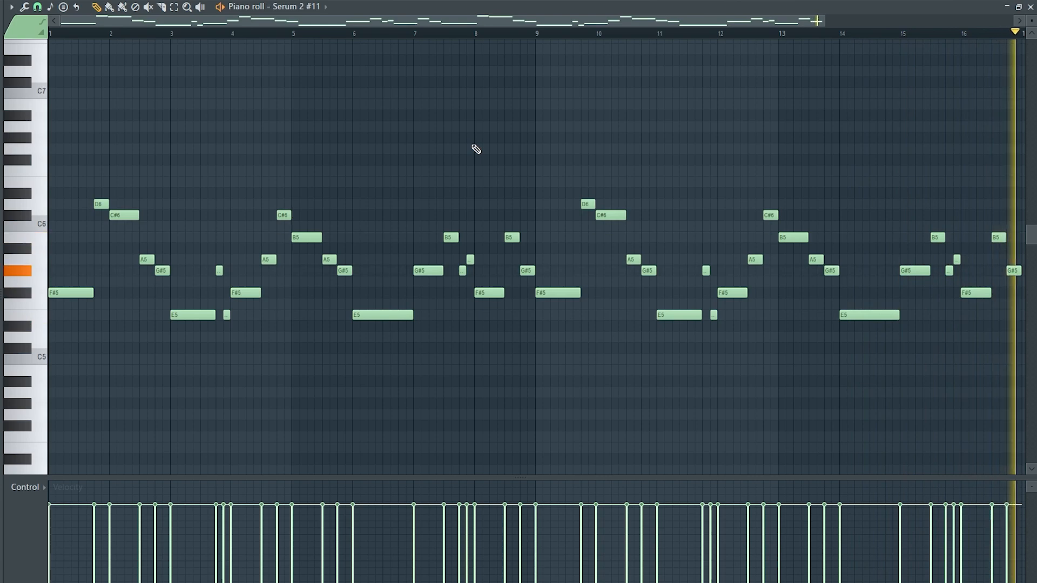
key(space)
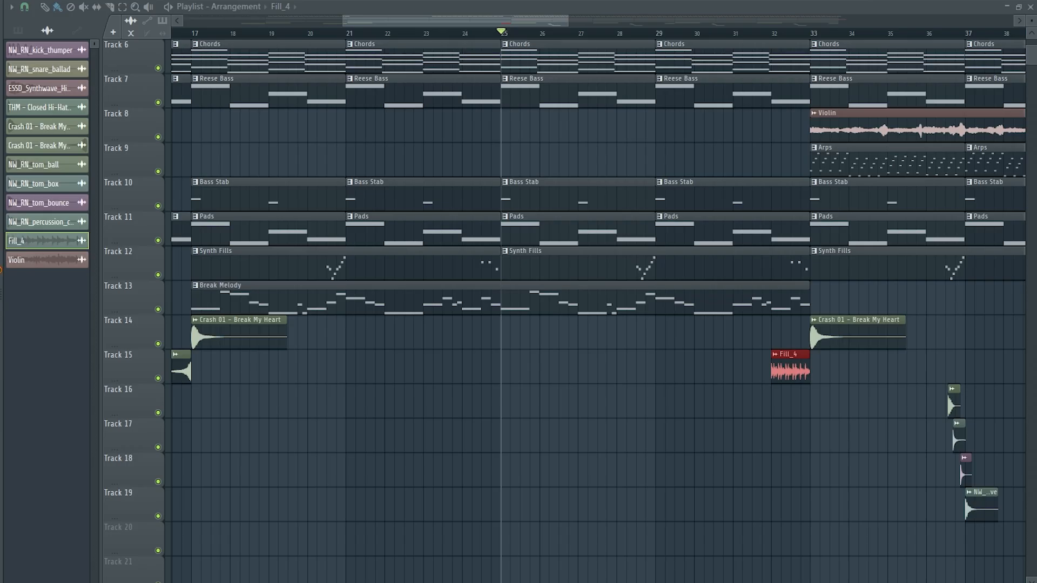
- Place the KSHMR_Long_Sweep_07 sample on Track 16 below Fill_4 and align its end with bar 33
drag(502, 373, 575, 387)
drag(635, 412, 636, 402)
scroll(794, 394, up, 4)
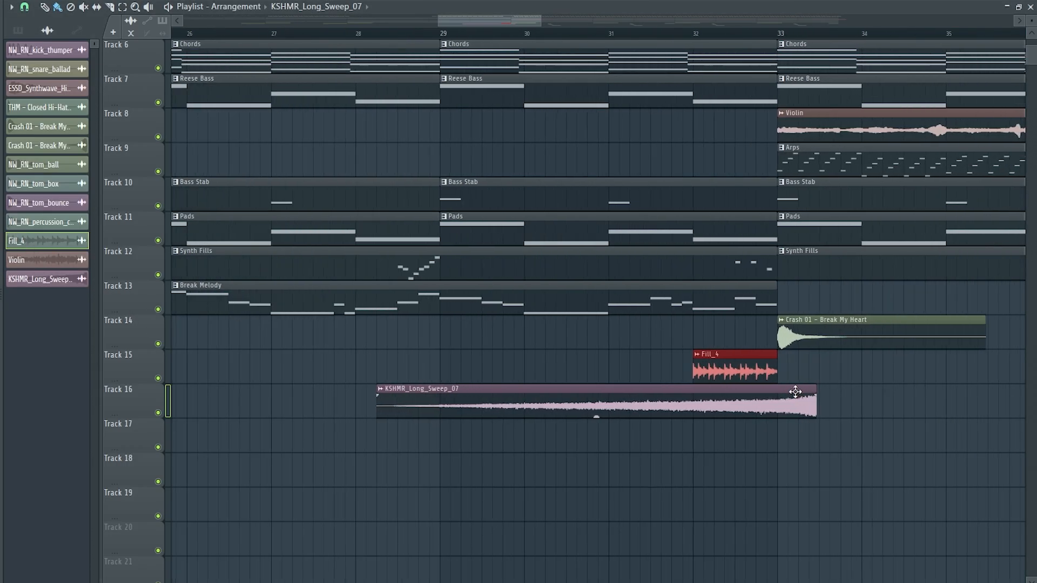
scroll(778, 388, up, 3)
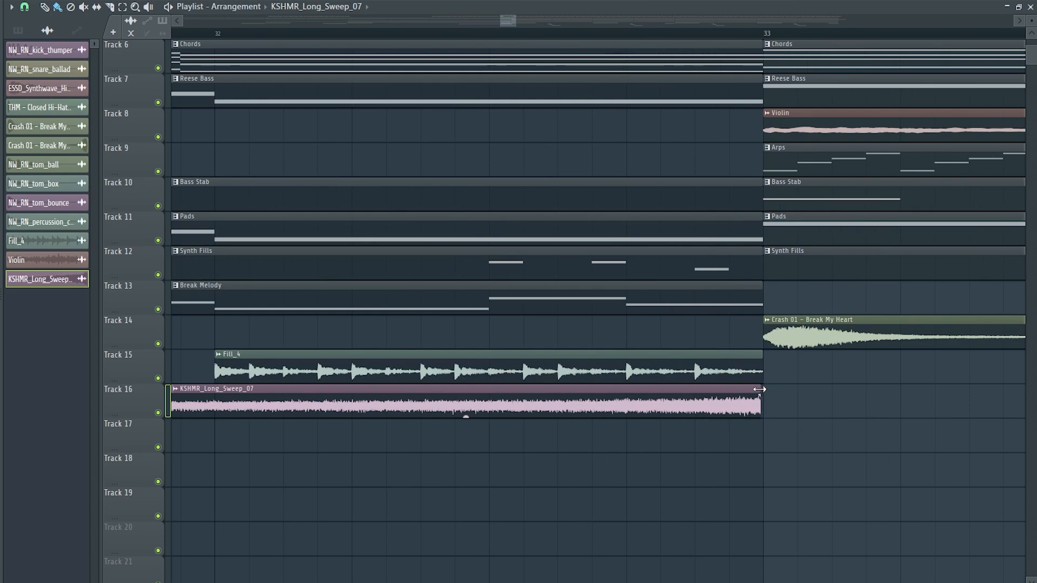
scroll(601, 383, down, 6)
scroll(332, 351, up, 2)
- Adjust the KSHMR_Long_Sweep_07 clip's volume while playing back the build-up from about bar 31
double_click(660, 395)
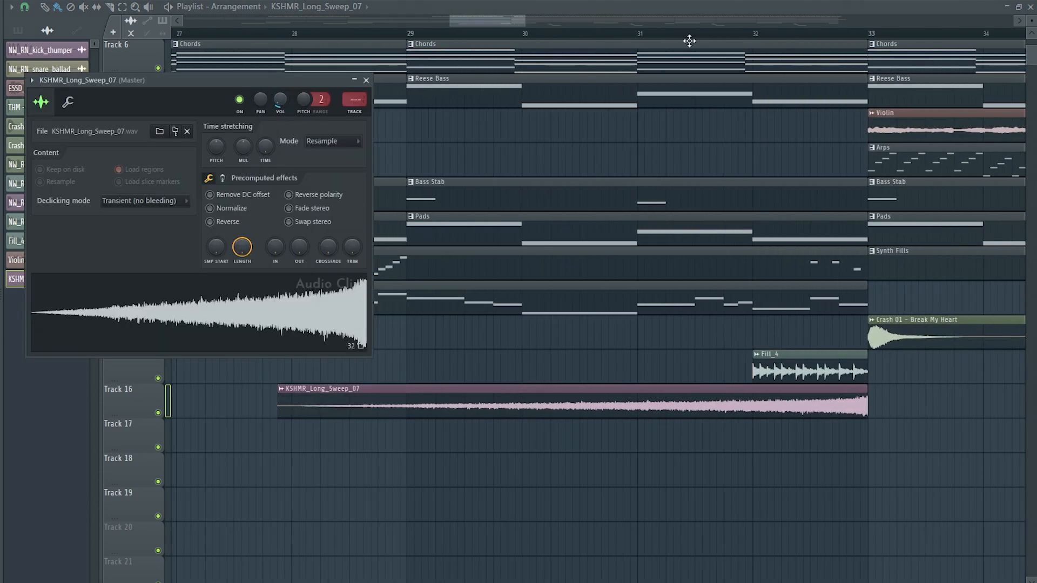
click(639, 34)
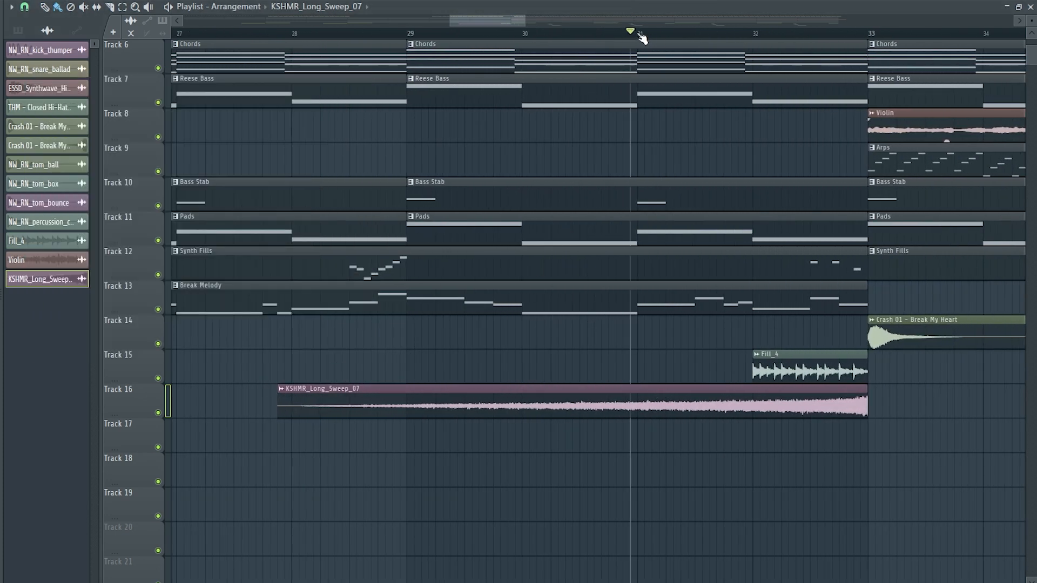
double_click(729, 406)
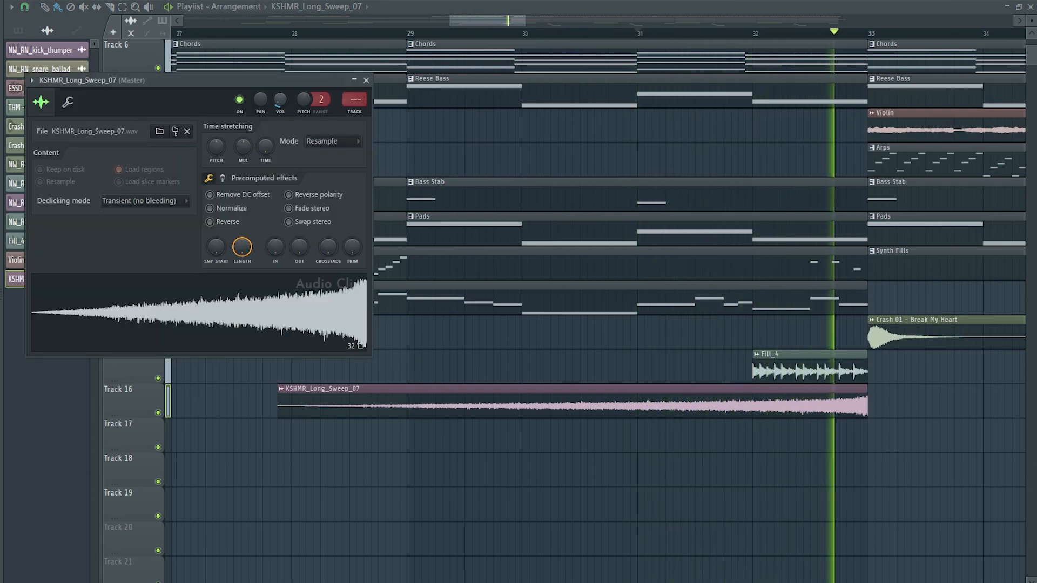
key(space)
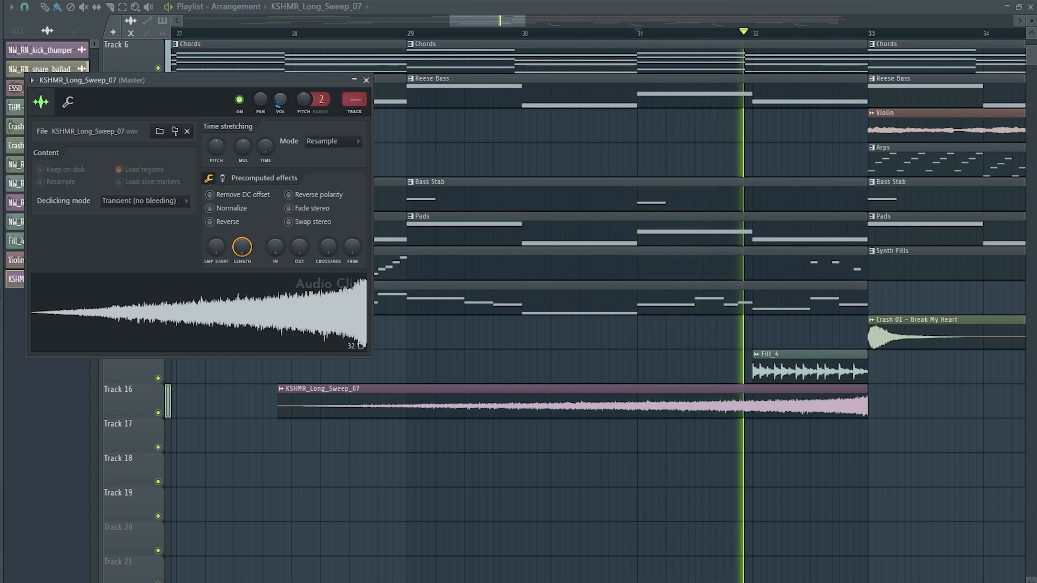
drag(273, 95, 329, 113)
click(422, 101)
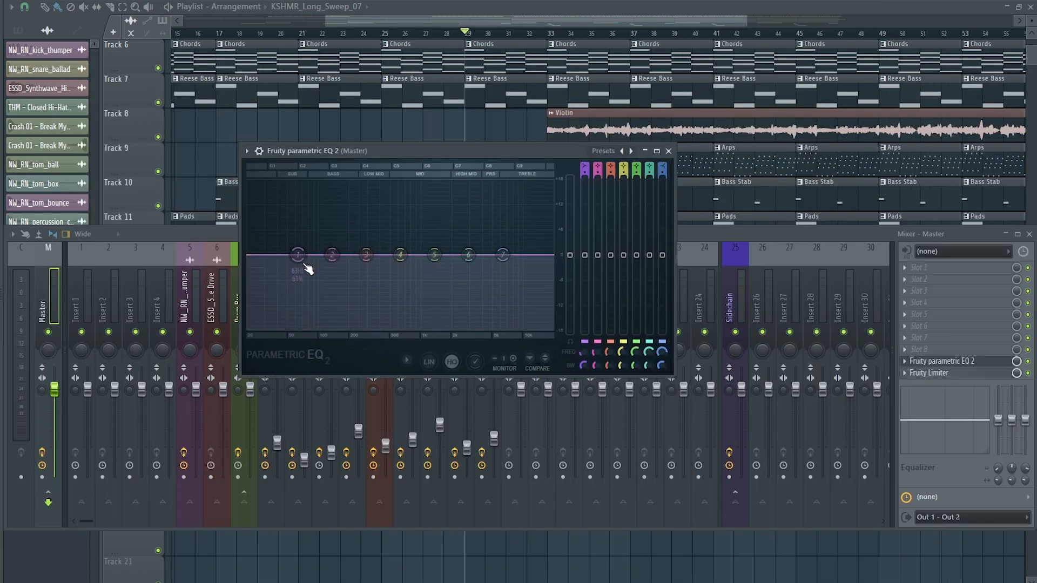
- Make band 1 of the Master's Fruity parametric EQ 2 a high-pass and move its cutoff to the lowest frequency while playing back
mouse_move(318, 298)
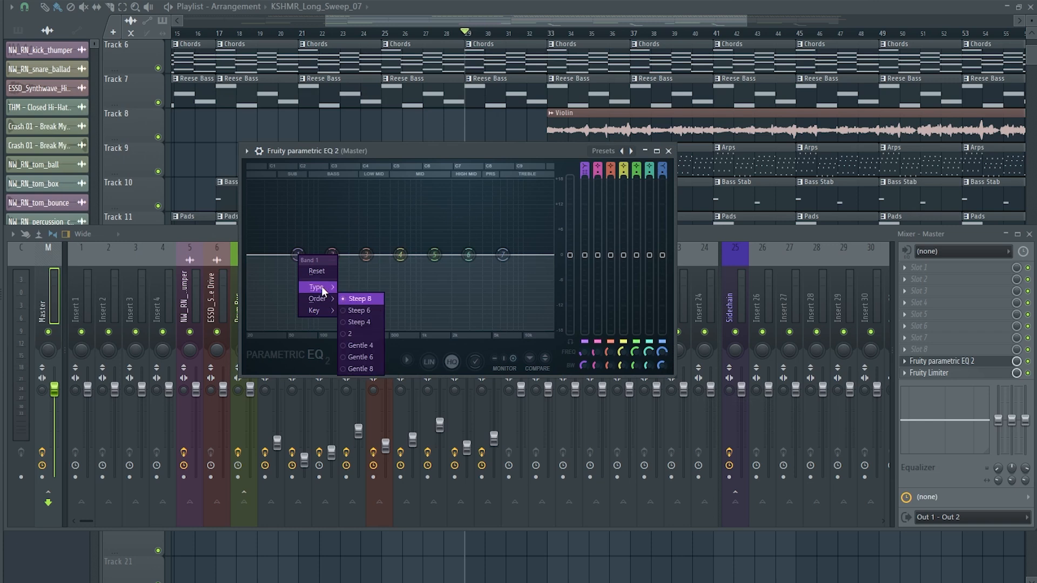
click(356, 324)
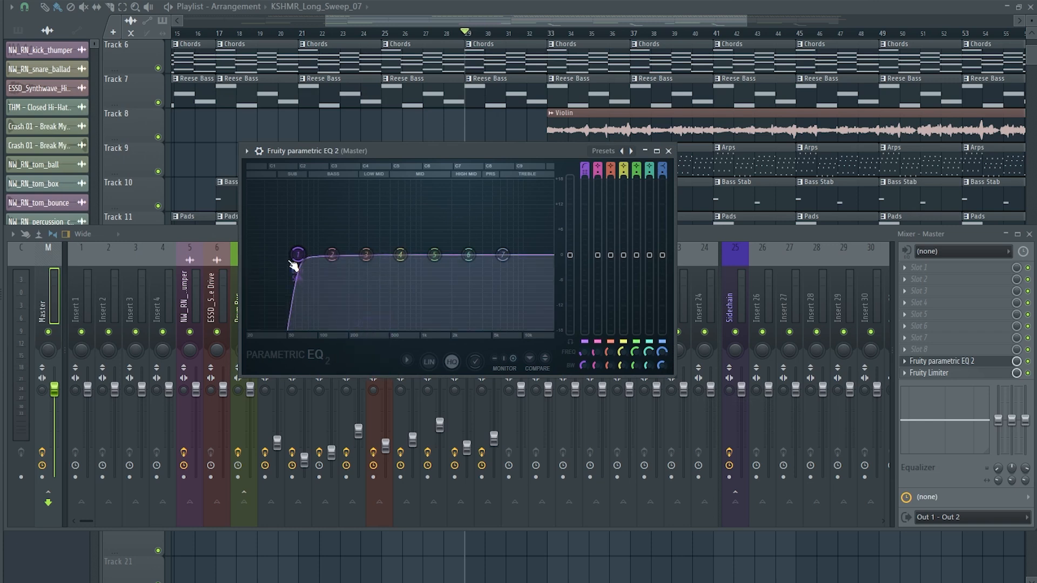
key(space)
mouse_move(259, 255)
mouse_down()
mouse_move(344, 254)
mouse_move(247, 255)
mouse_up()
key(space)
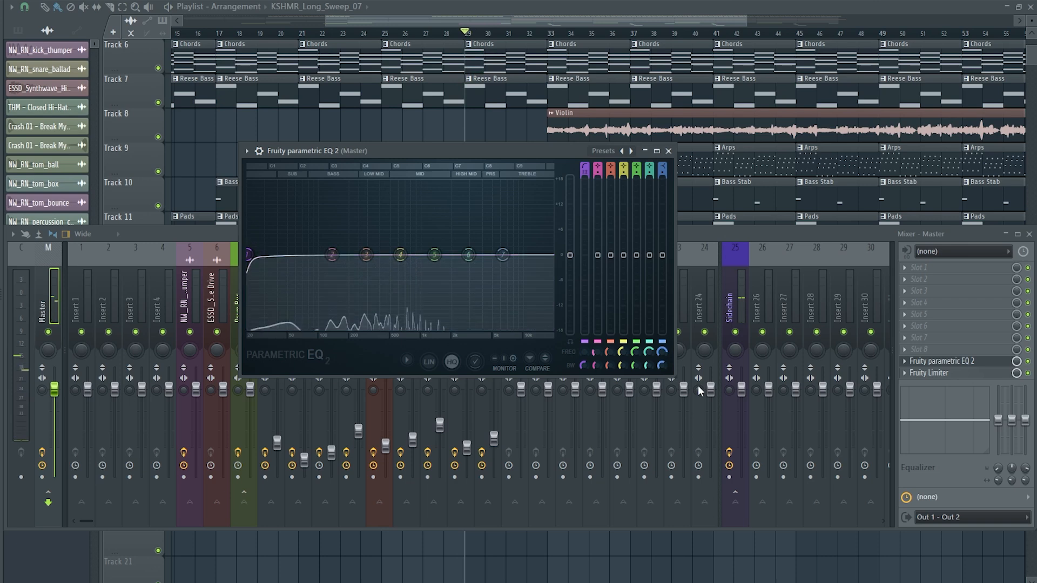
- Create an automation clip for the Master EQ's band 1 frequency and ramp it up from bar 29 to bar 33
right_click(587, 356)
click(637, 453)
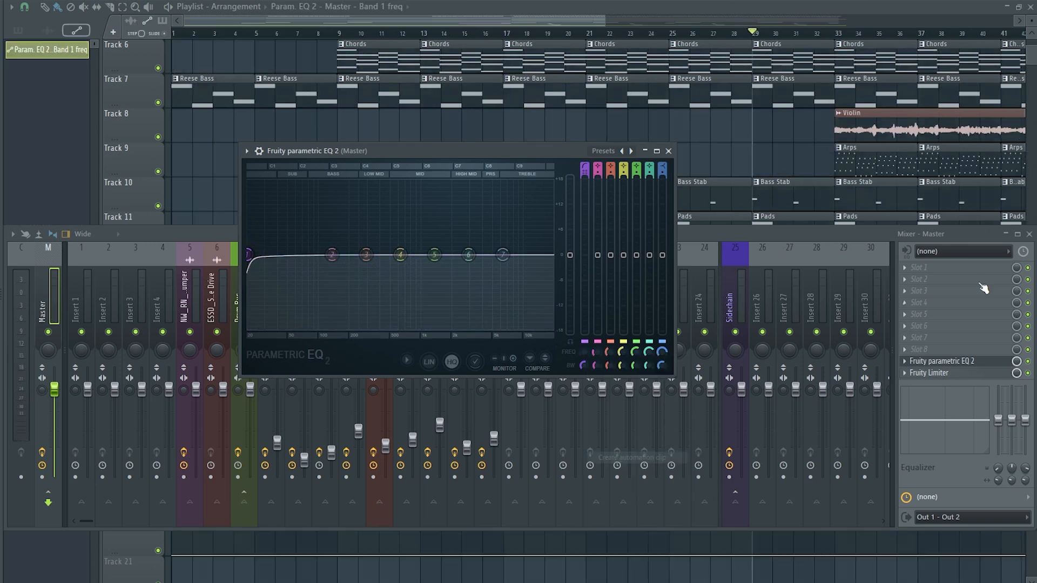
drag(733, 349, 735, 339)
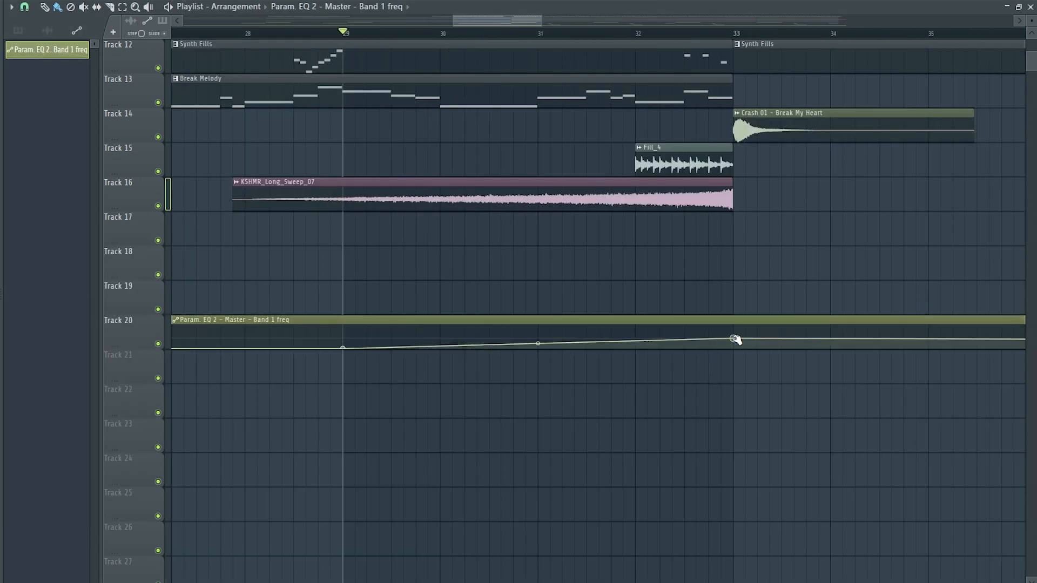
- Drop the band 1 frequency automation back to its lowest value at bar 33 and play back the transition
key(space)
click(620, 31)
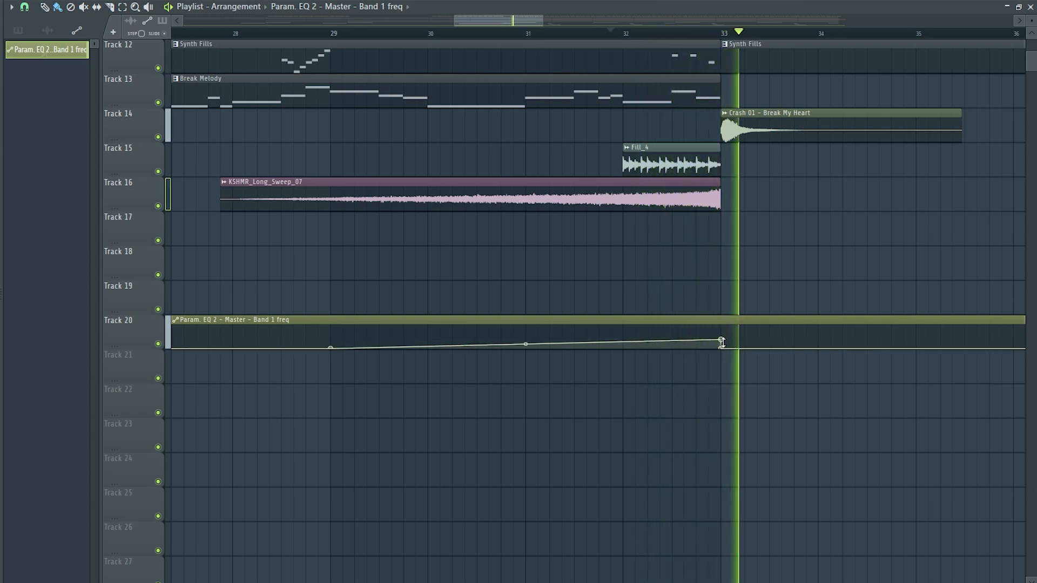
click(710, 33)
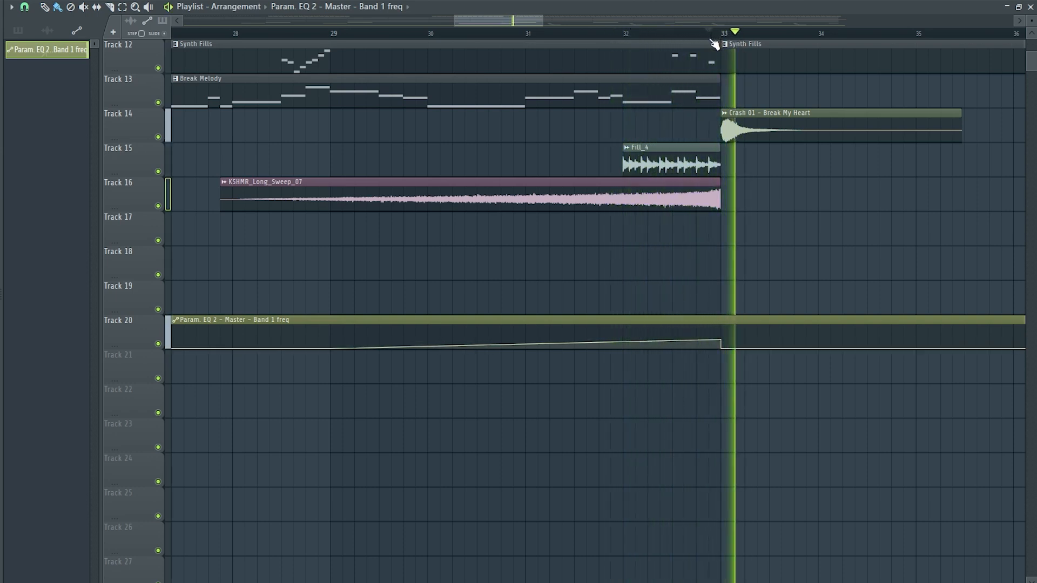
key(space)
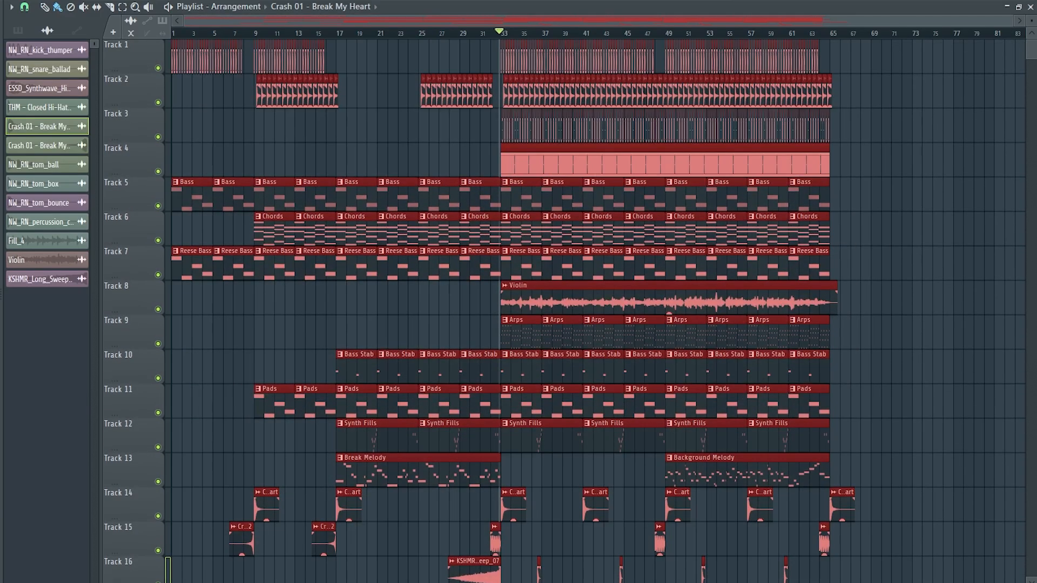
- Duplicate the whole arrangement after the original and move the copy so that it starts at bar 65
key(ctrl+b)
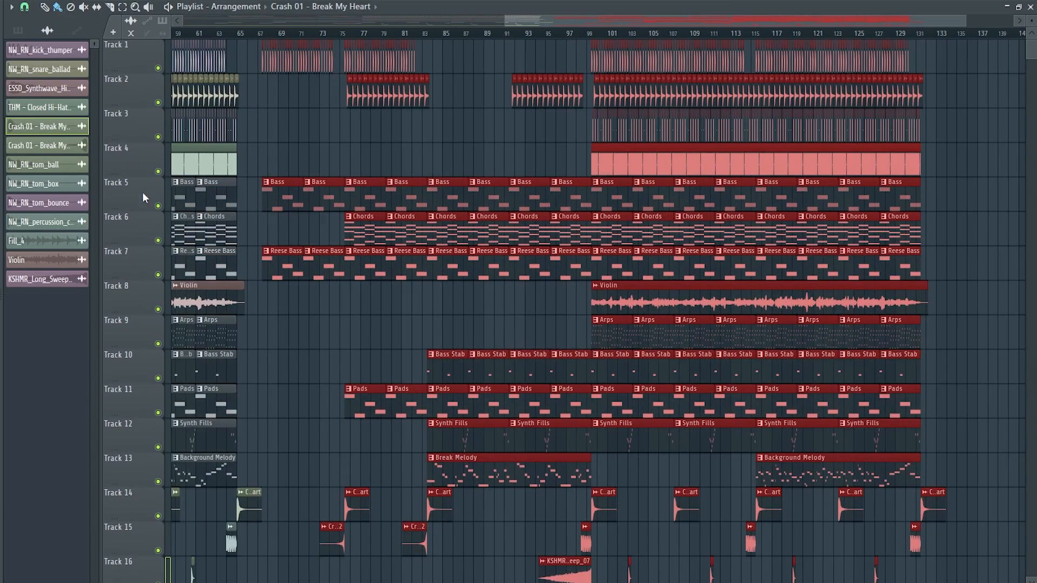
scroll(198, 205, up, 6)
drag(684, 272, 523, 266)
scroll(450, 195, up, 1)
scroll(450, 194, up, 3)
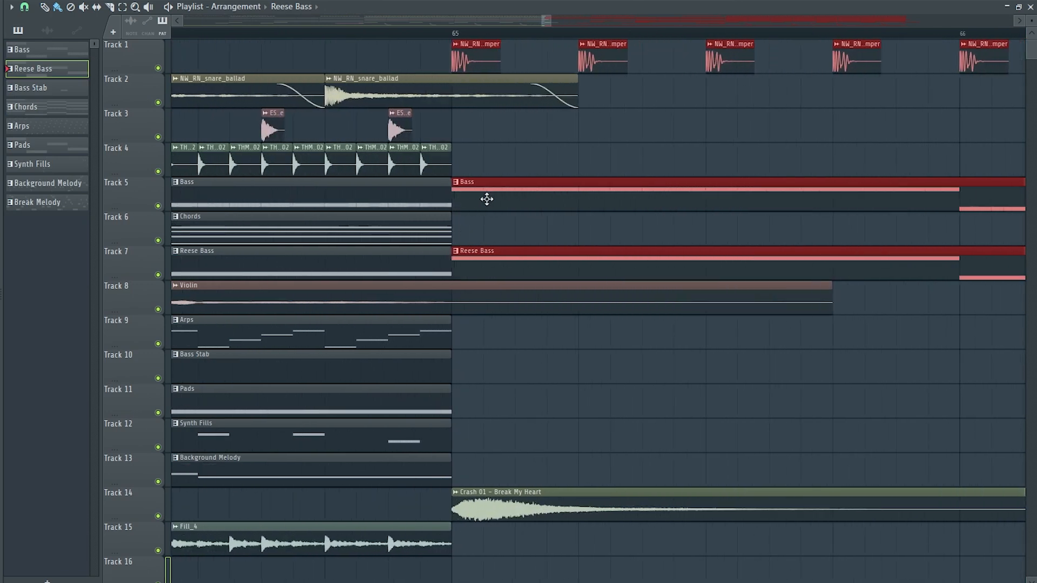
click(487, 199)
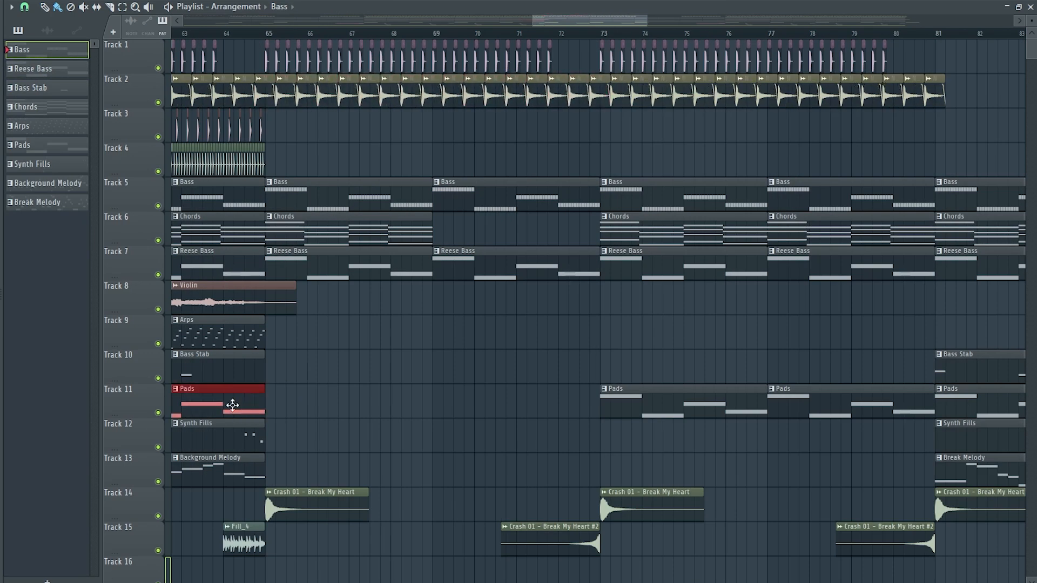
- Duplicate the Pads over bars 65 to 73 on Track 11 and the Bass Stab from bar 65 on Track 10
key(ctrl+b)
key(ctrl+b)
key(ctrl+b)
key(ctrl+b)
key(ctrl+b)
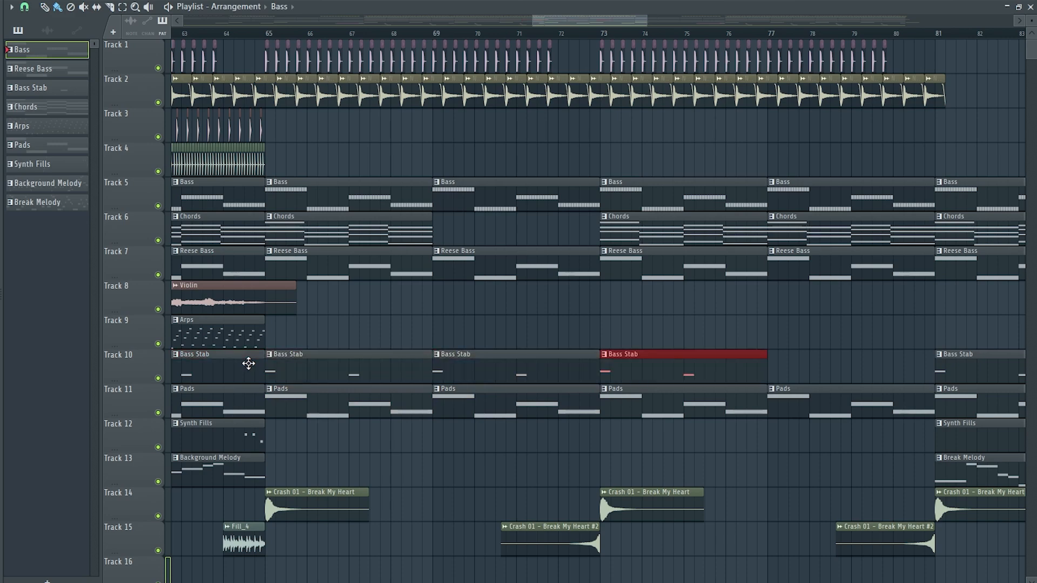
- Duplicate the Background Melody on Track 13 so that it fills bars 65 to 81
click(253, 468)
key(ctrl+b)
key(ctrl+b)
key(ctrl+b)
key(ctrl+b)
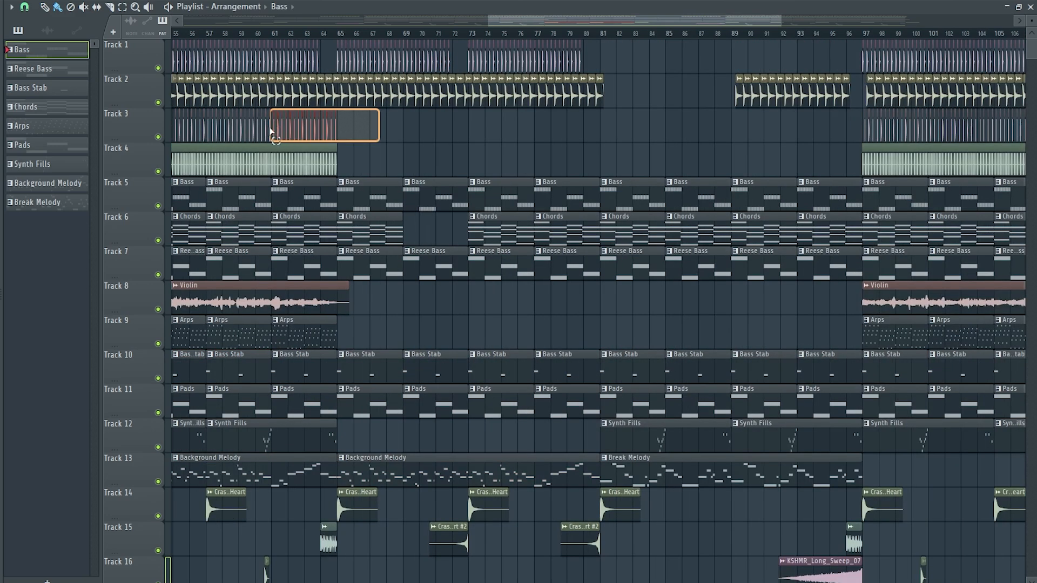
- Duplicate the hi-hat clips on Track 3 and place the copies offbeat between the kicks from bar 73
drag(270, 131, 241, 131)
scroll(239, 130, up, 5)
key(ctrl+b)
scroll(243, 132, down, 4)
scroll(459, 130, up, 3)
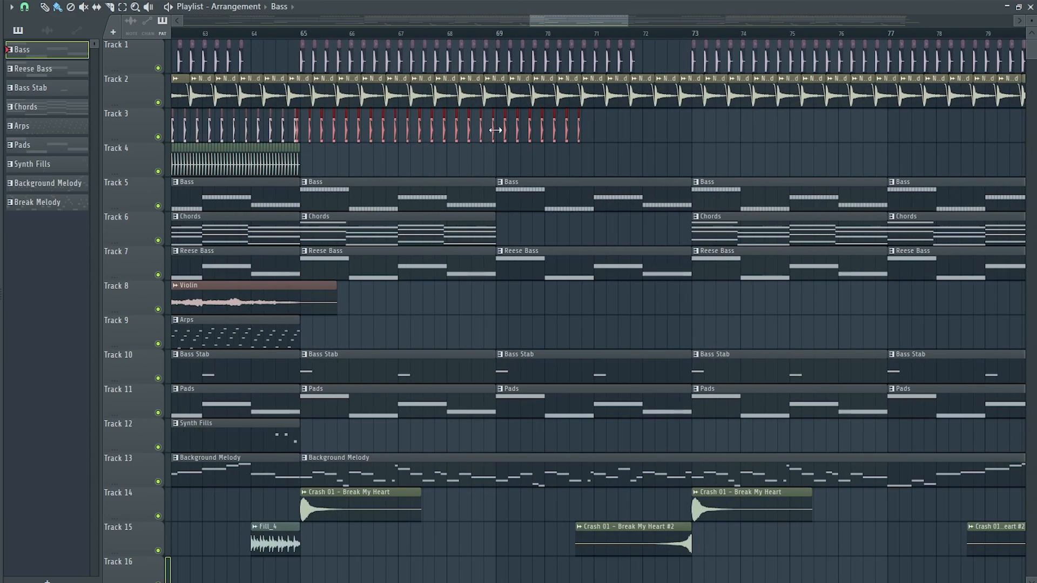
scroll(702, 126, up, 8)
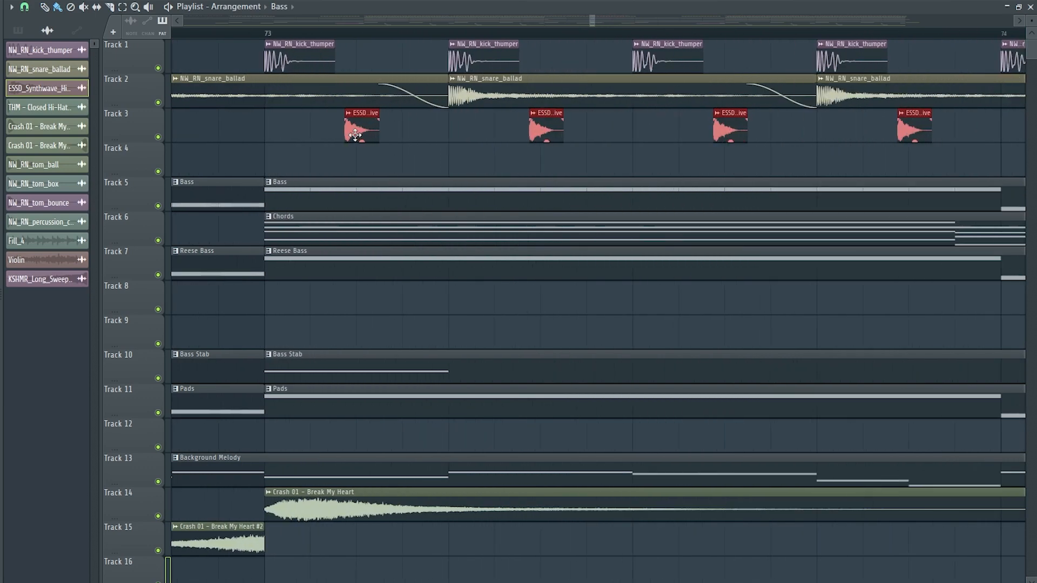
drag(355, 134, 368, 122)
- Extend the Track 3 hi-hats by duplicating the clips after bar 77 so they run up to bar 81
scroll(369, 123, down, 5)
scroll(372, 124, down, 4)
scroll(694, 148, up, 3)
drag(667, 133, 417, 132)
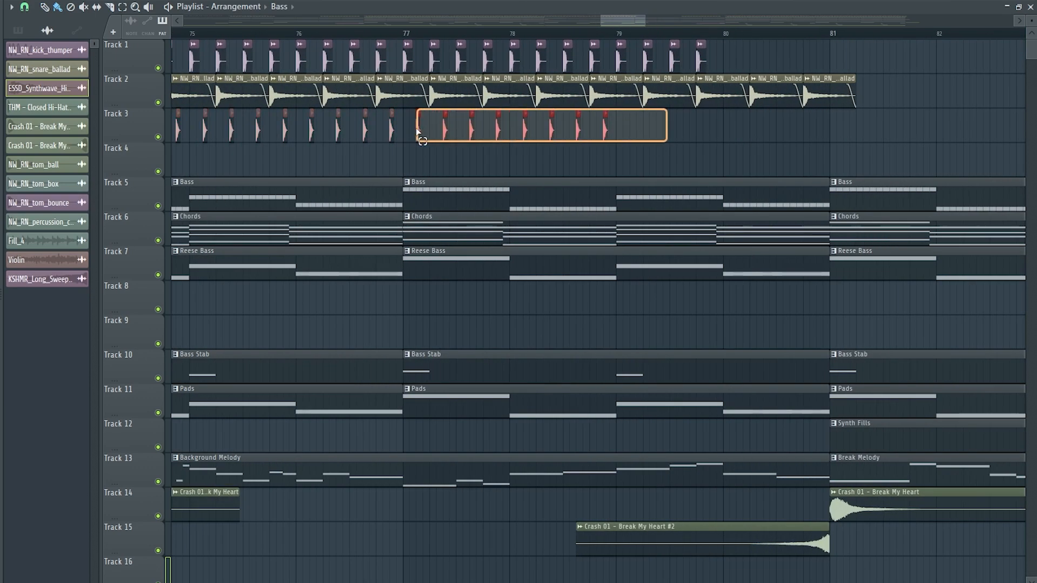
scroll(633, 135, up, 6)
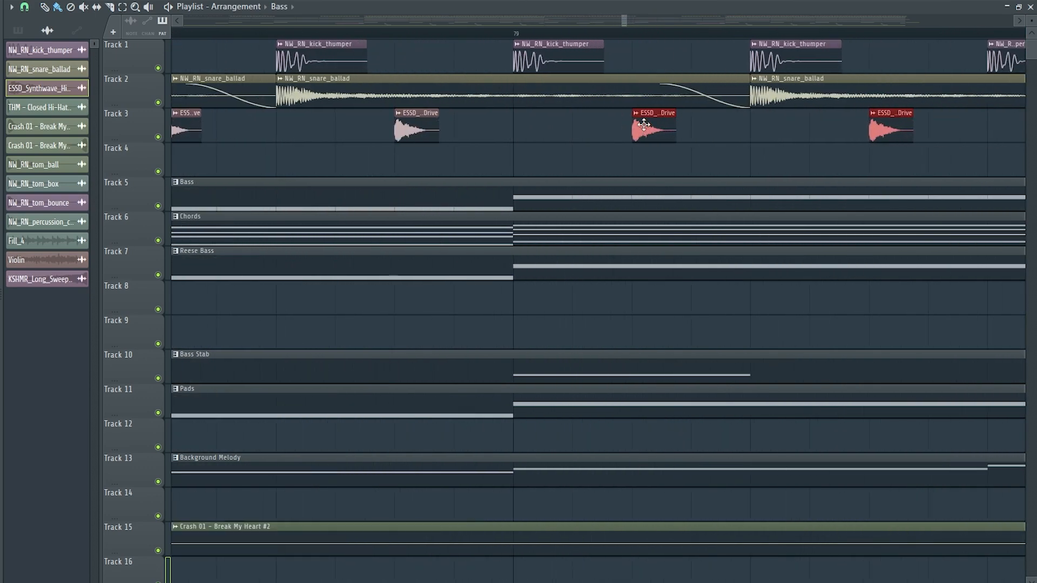
scroll(644, 124, down, 8)
- Place Arps at bars 73 and 77 on Track 9 and duplicate them with the snares and hi-hats up to bar 89
click(755, 336)
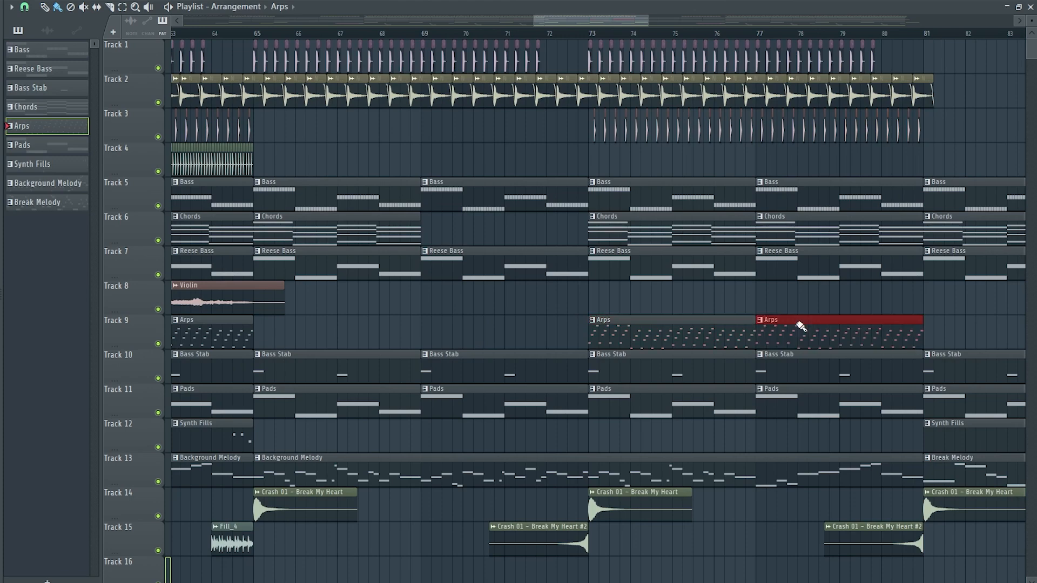
scroll(801, 326, down, 3)
drag(609, 334, 347, 329)
drag(597, 160, 546, 128)
scroll(501, 323, up, 3)
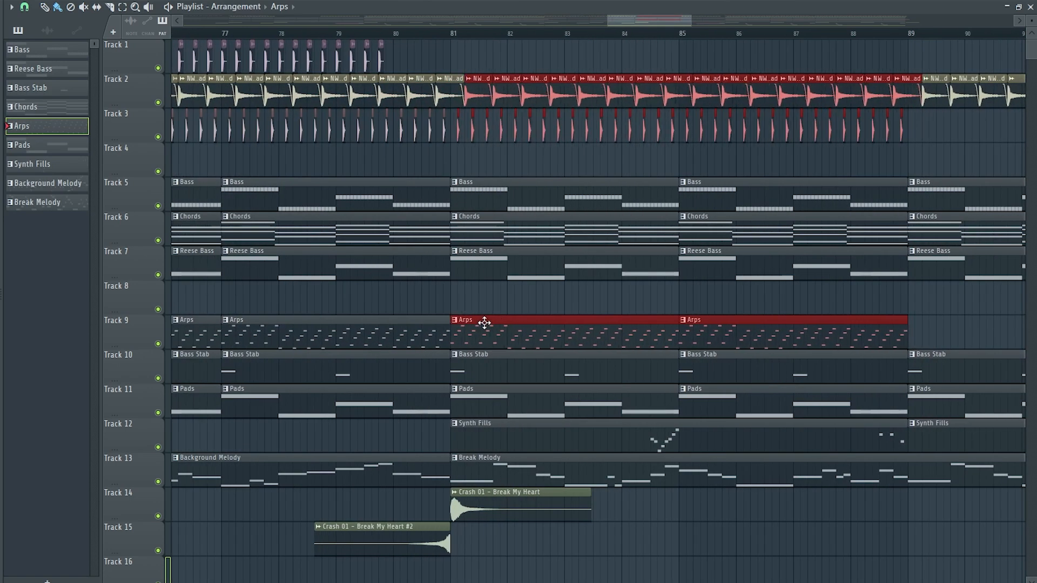
- Duplicate the Track 3 hi-hats of bars 81 to 89 and align the copies over bars 89 to 97
scroll(439, 285, down, 3)
ctrl+click(783, 124)
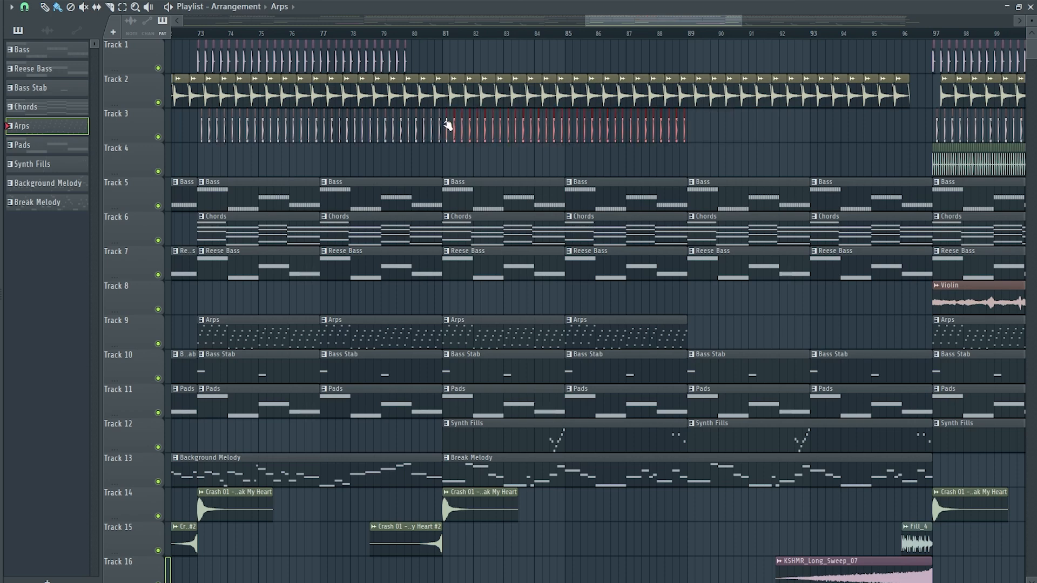
key(ctrl+b)
scroll(727, 157, up, 8)
drag(439, 131, 488, 129)
scroll(488, 128, up, 1)
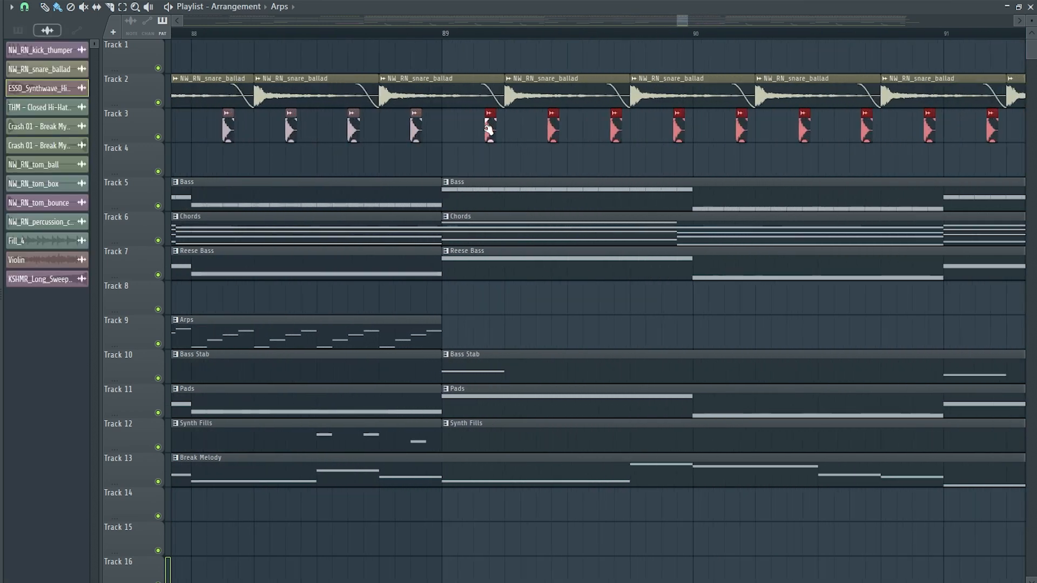
scroll(488, 129, up, 3)
scroll(473, 129, down, 8)
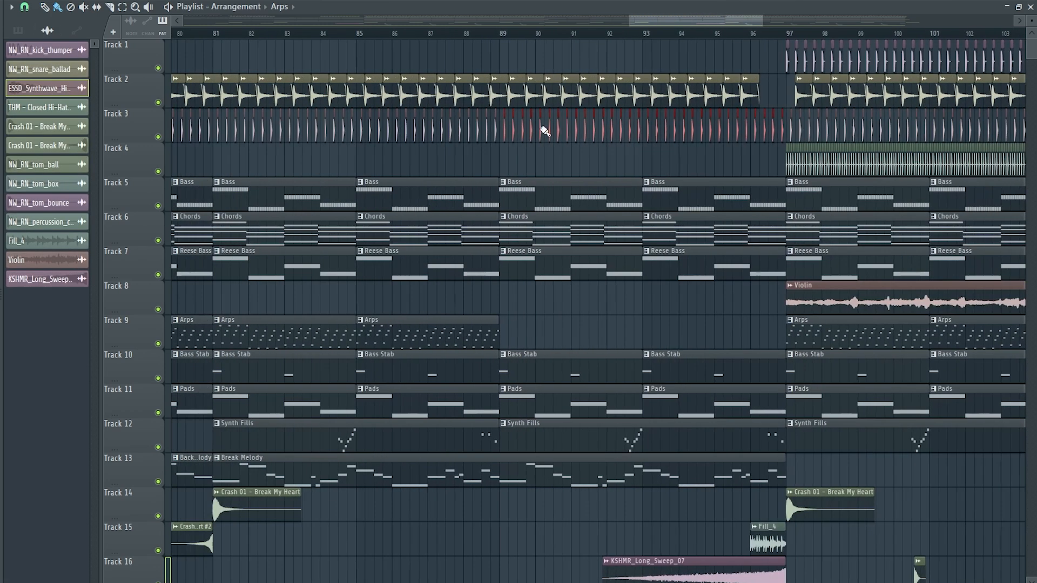
scroll(255, 188, down, 10)
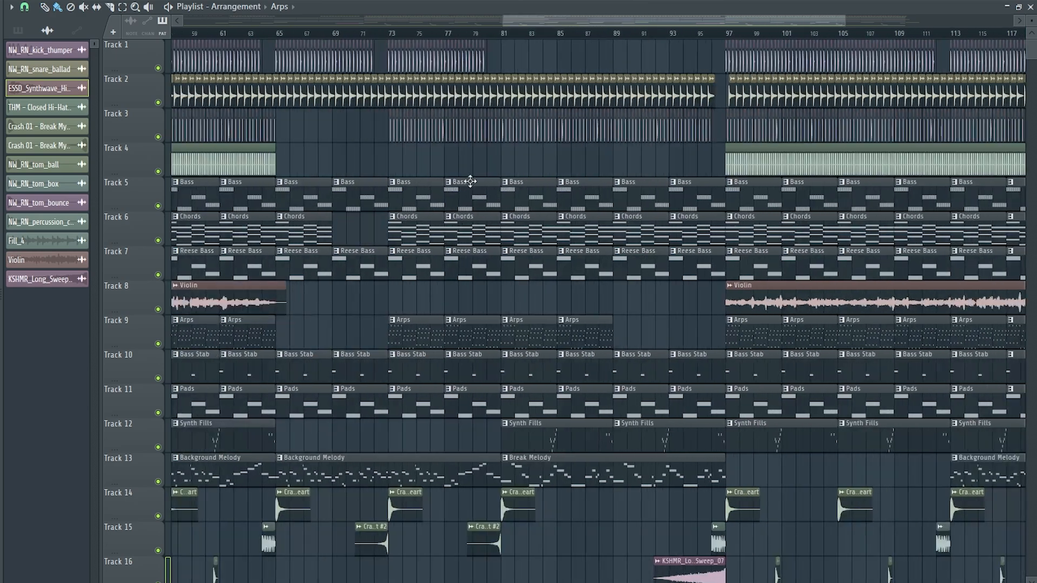